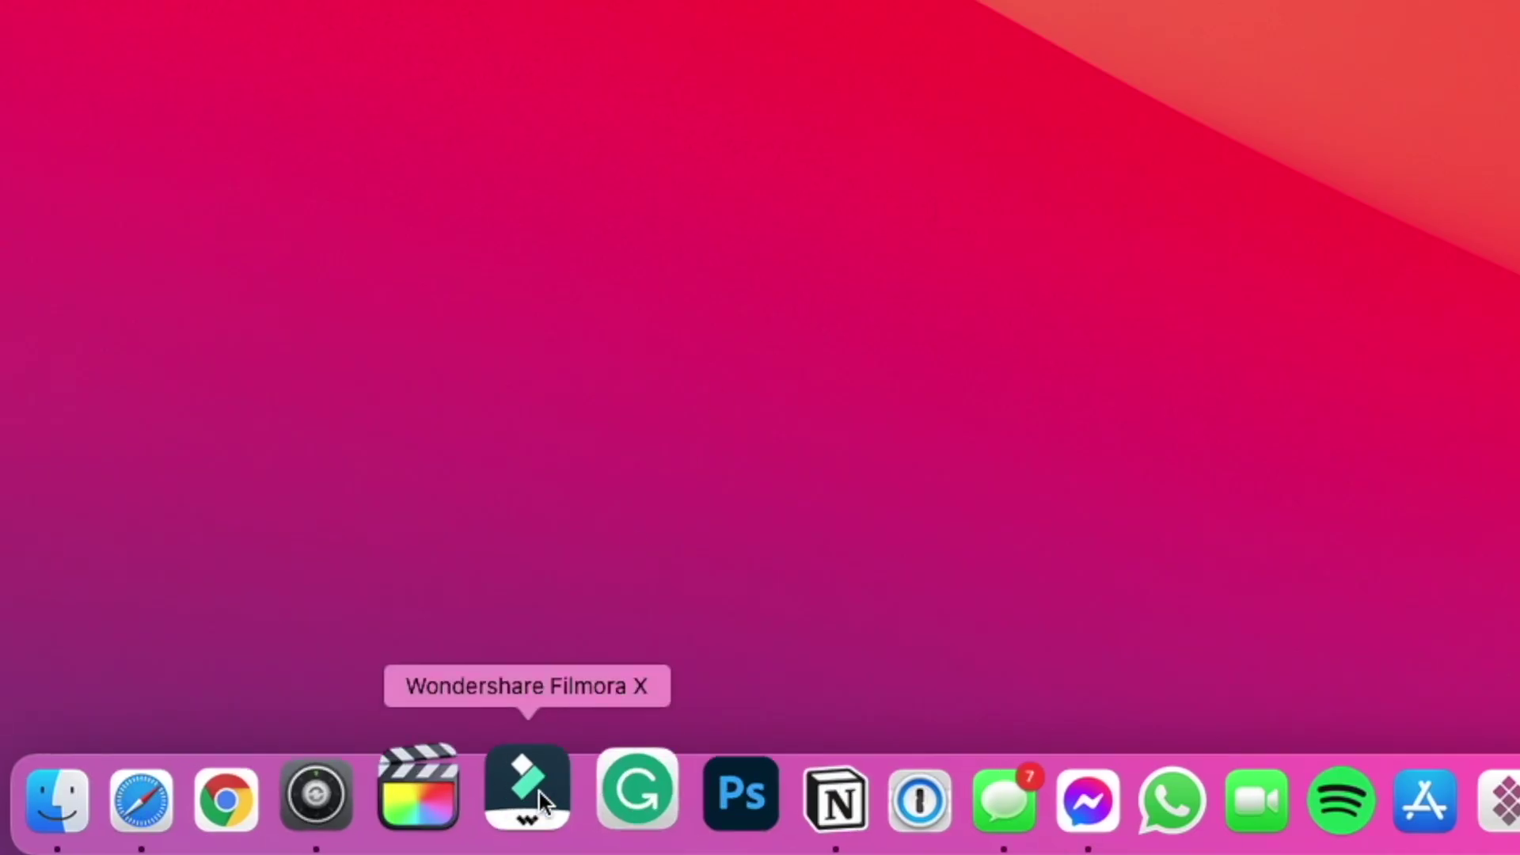
Step: Launch Filmora and create a new project with the 16:9 Widescreen aspect ratio
click(539, 792)
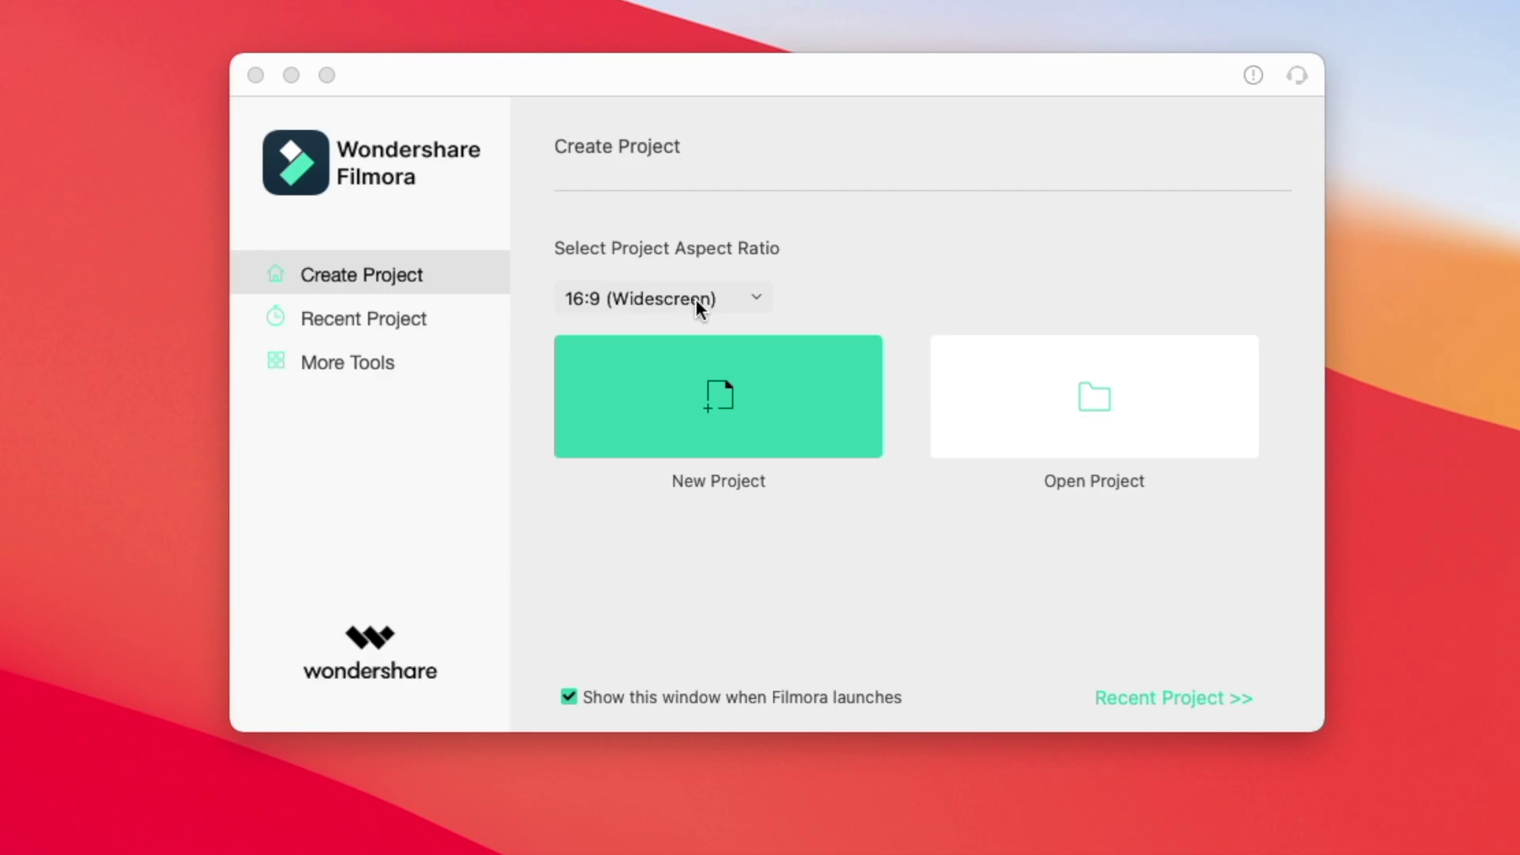
click(696, 300)
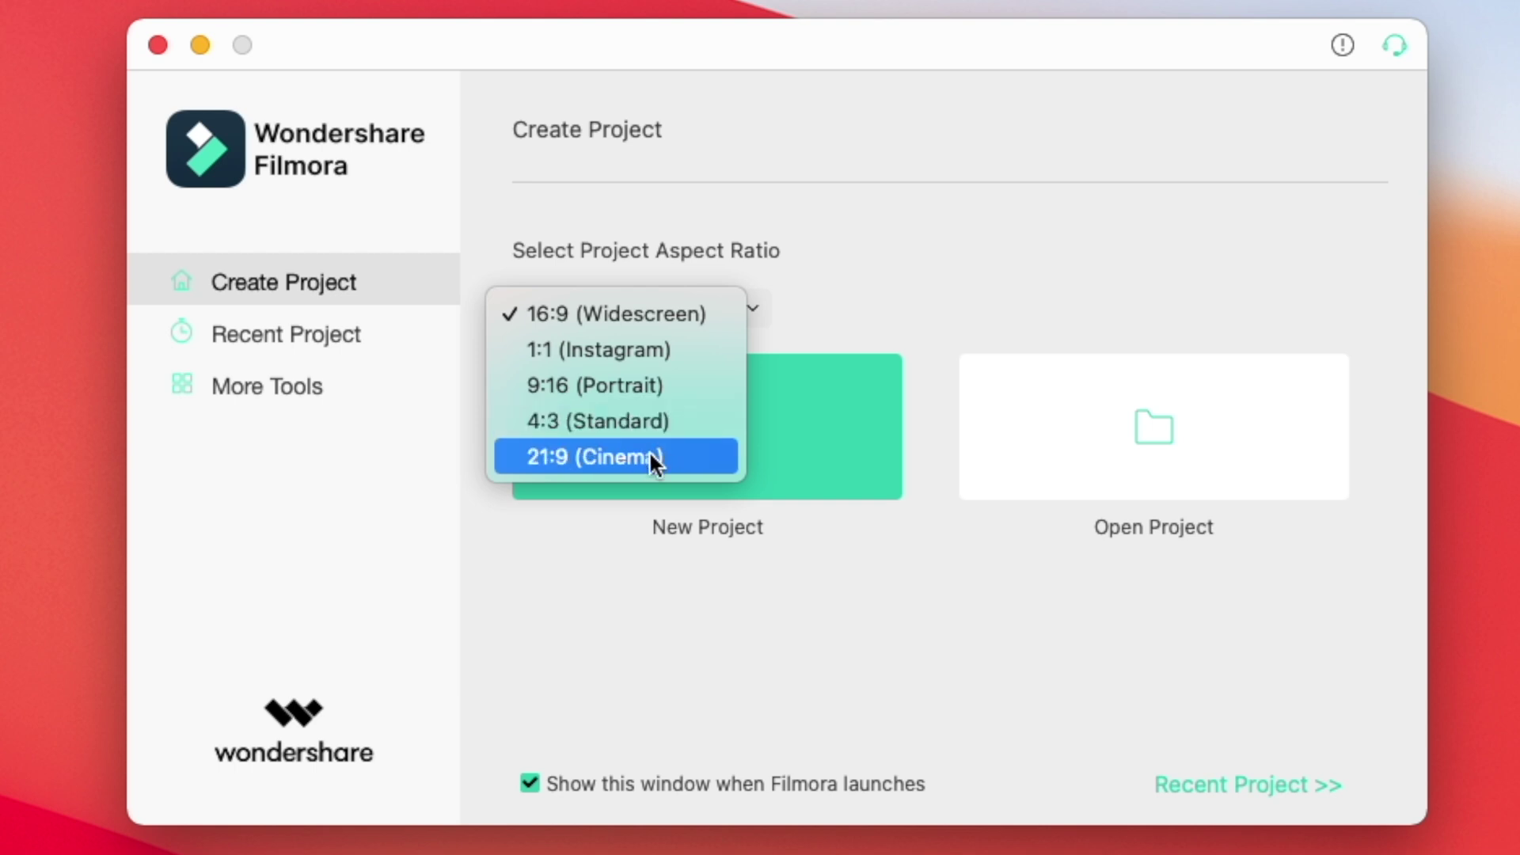
click(655, 312)
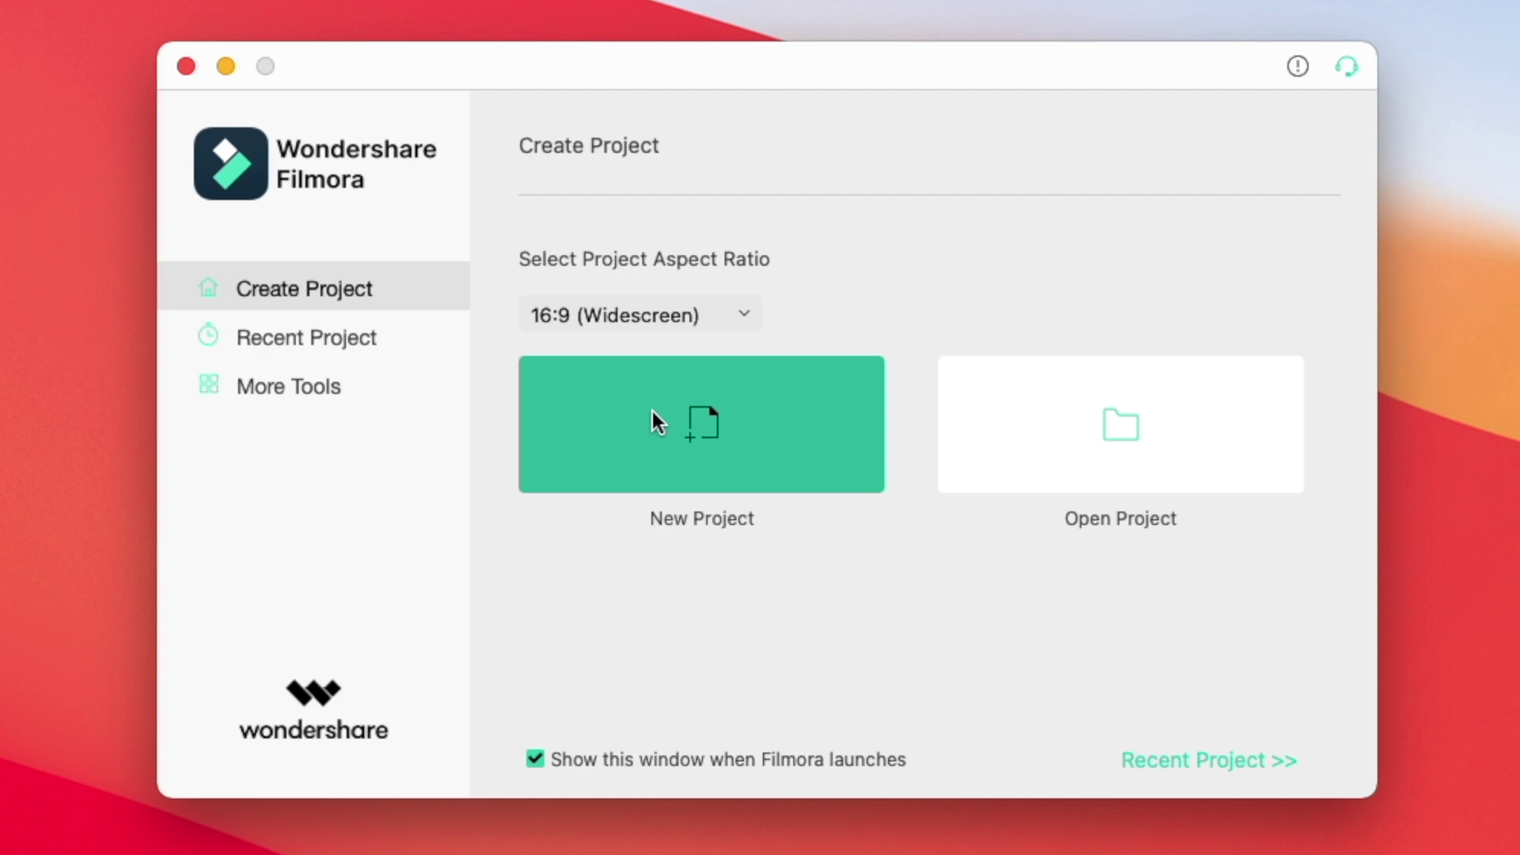
click(652, 411)
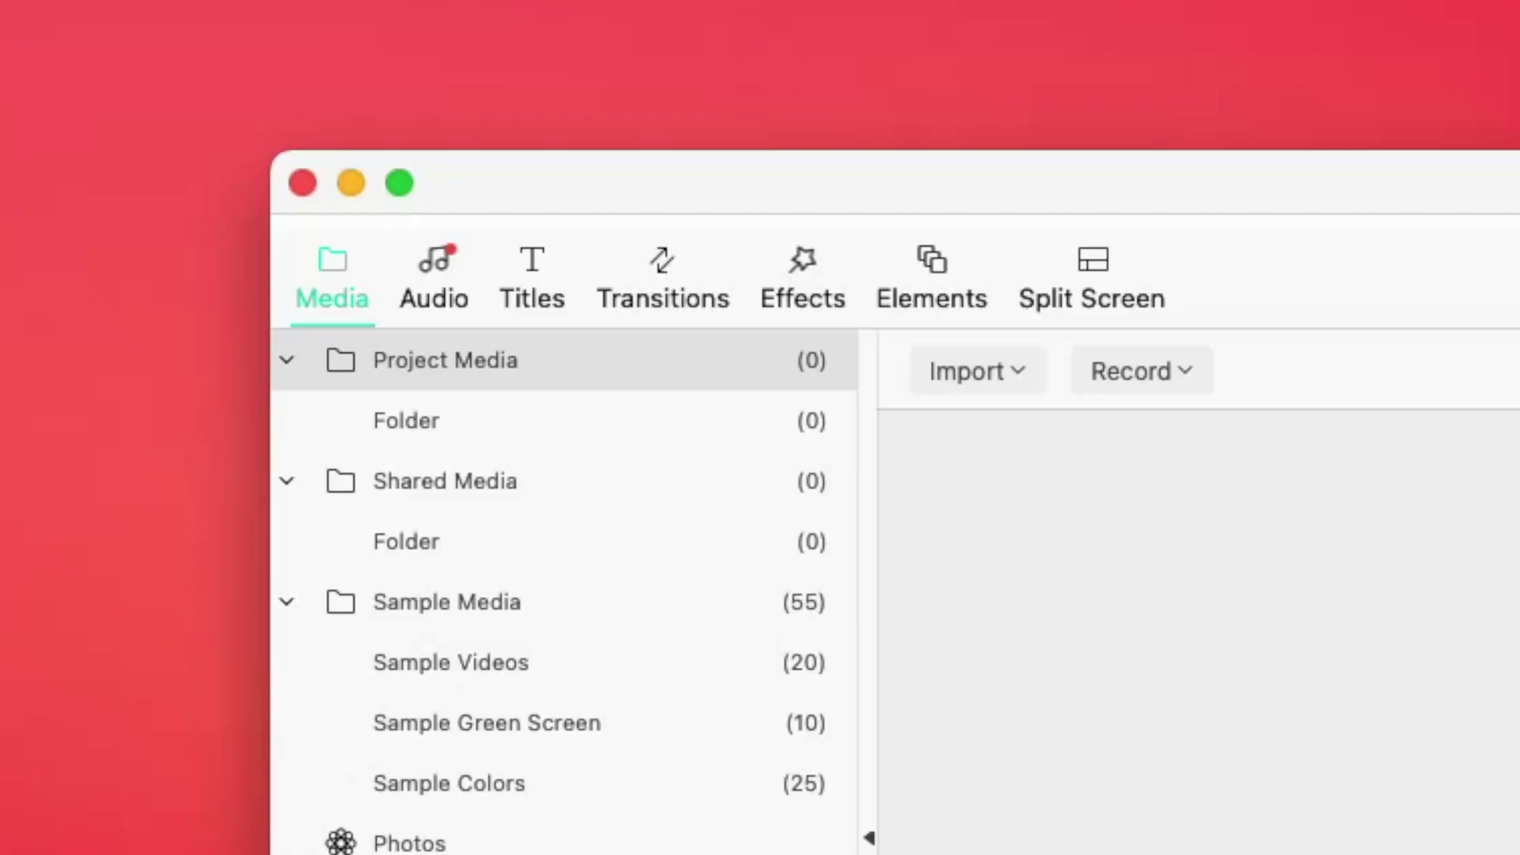
click(1257, 778)
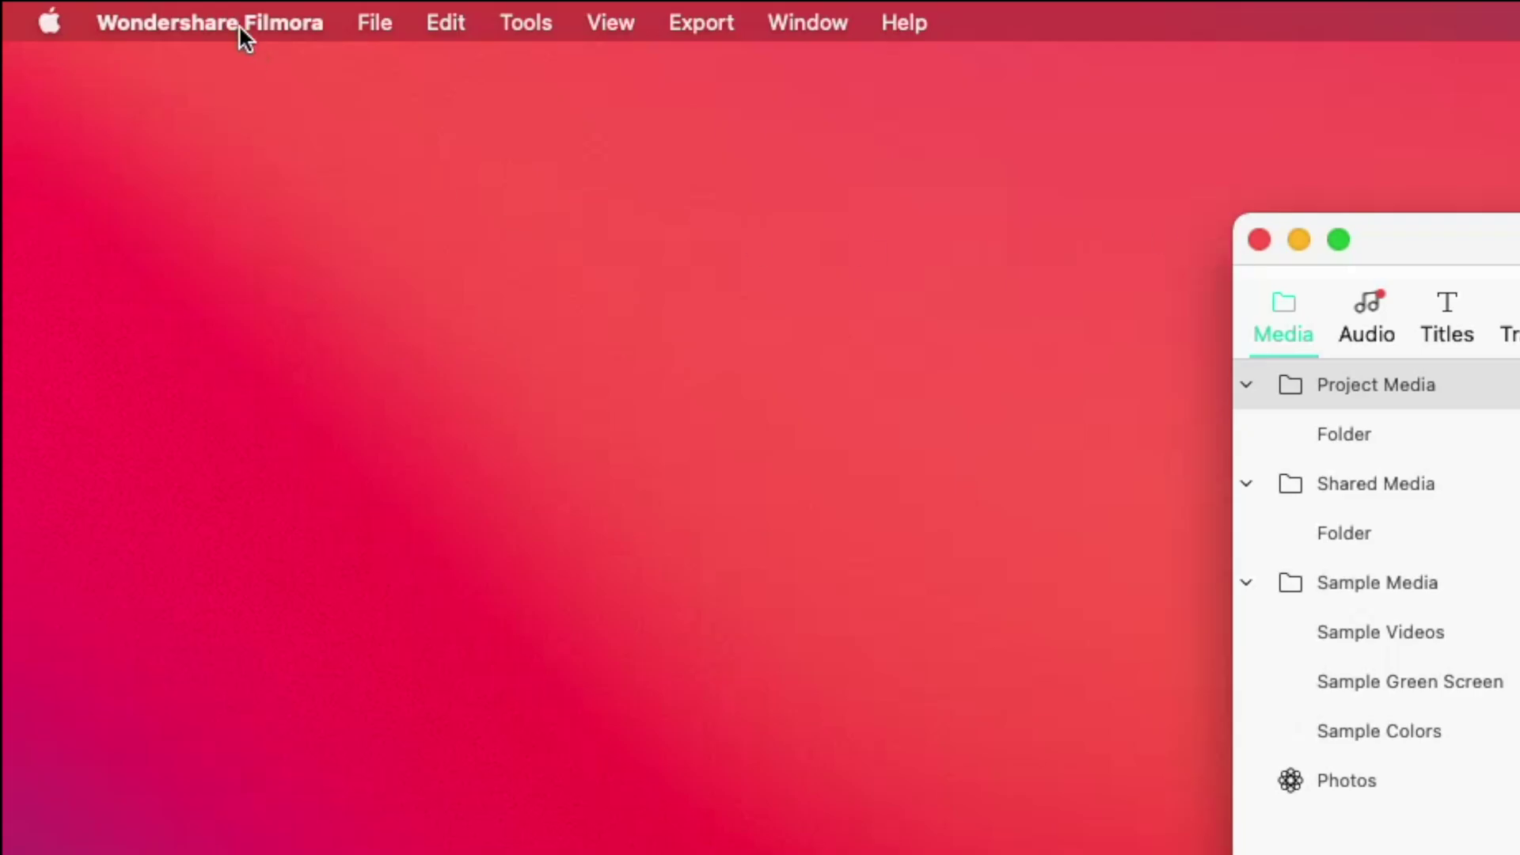
Step: Set the Appearance preference to Dark Mode and close Preferences
click(239, 24)
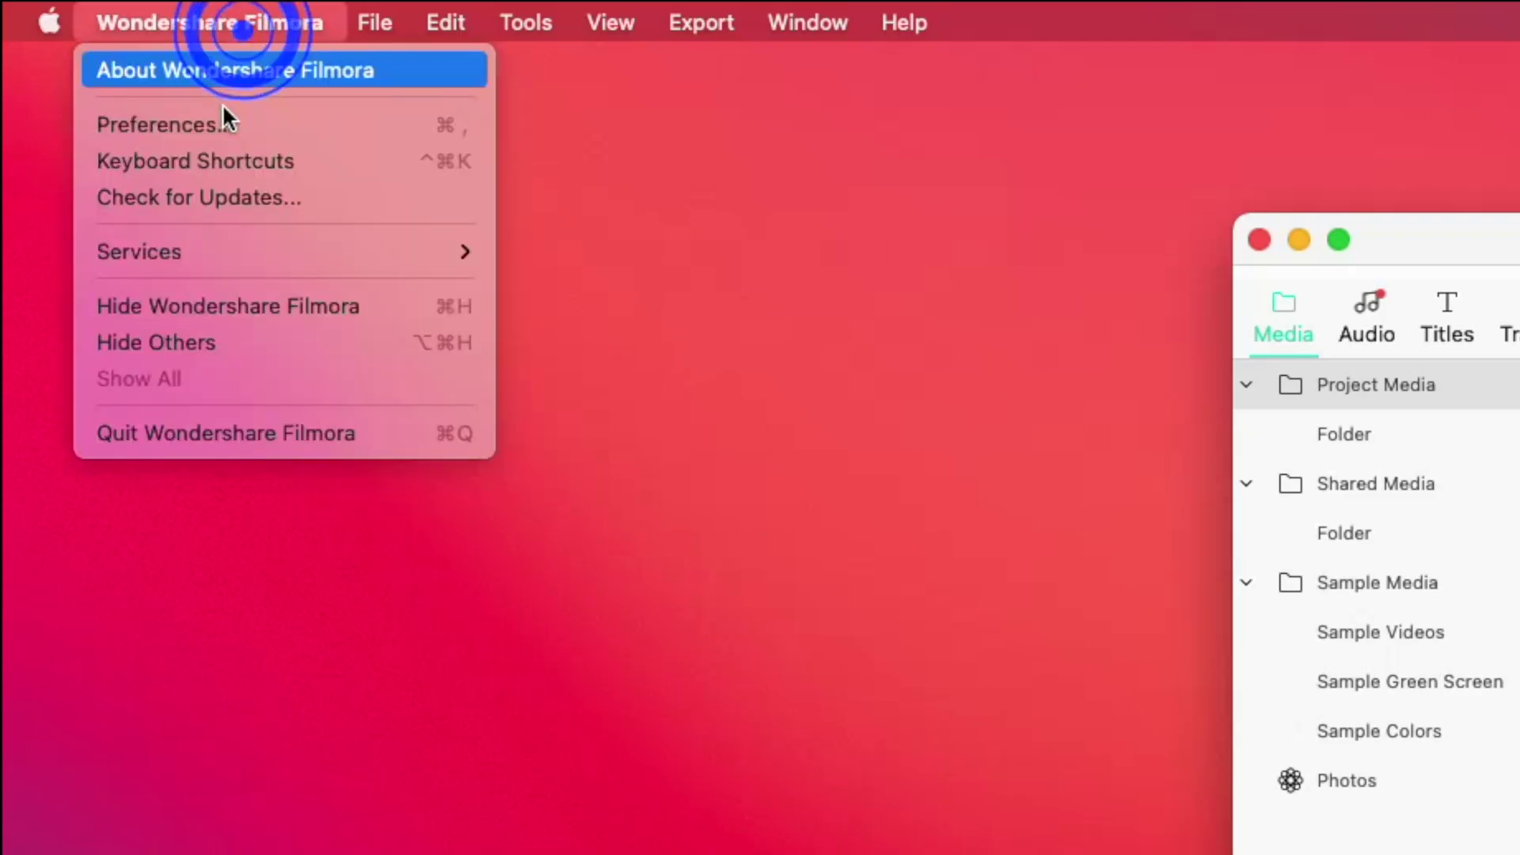
click(218, 123)
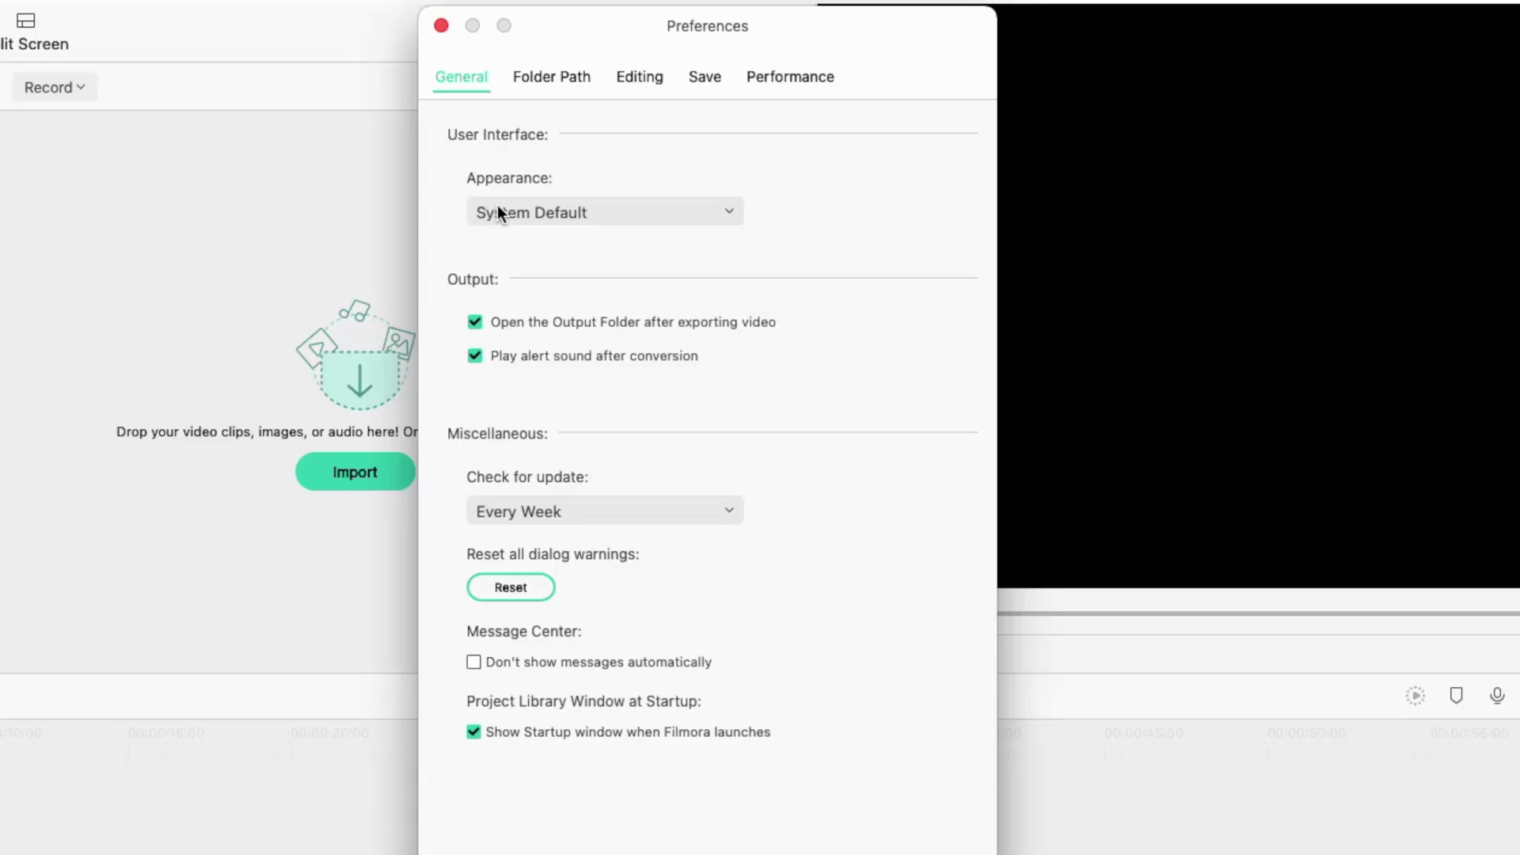
click(498, 211)
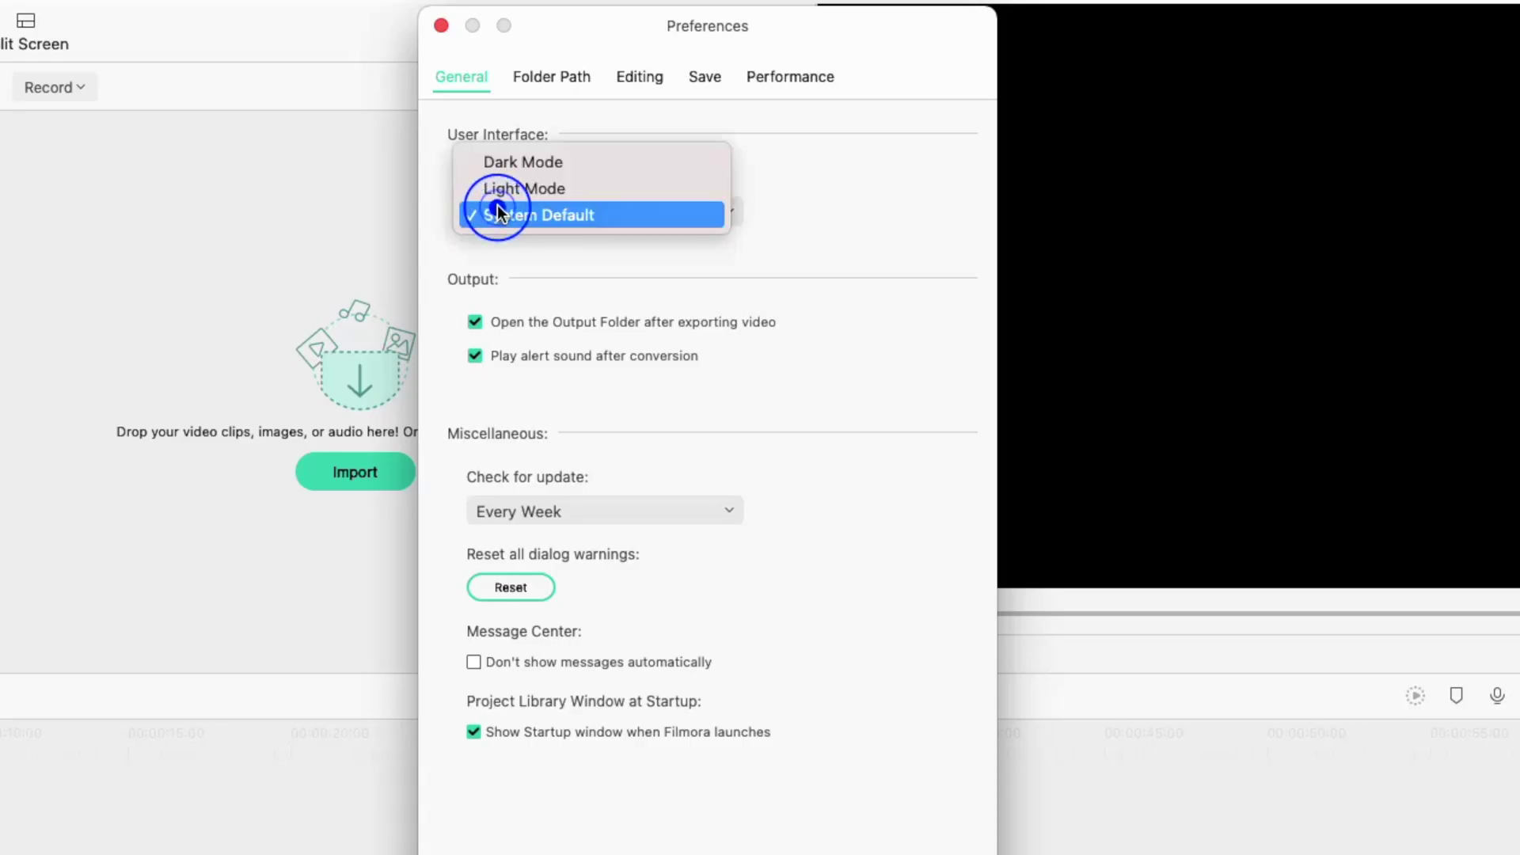
click(506, 166)
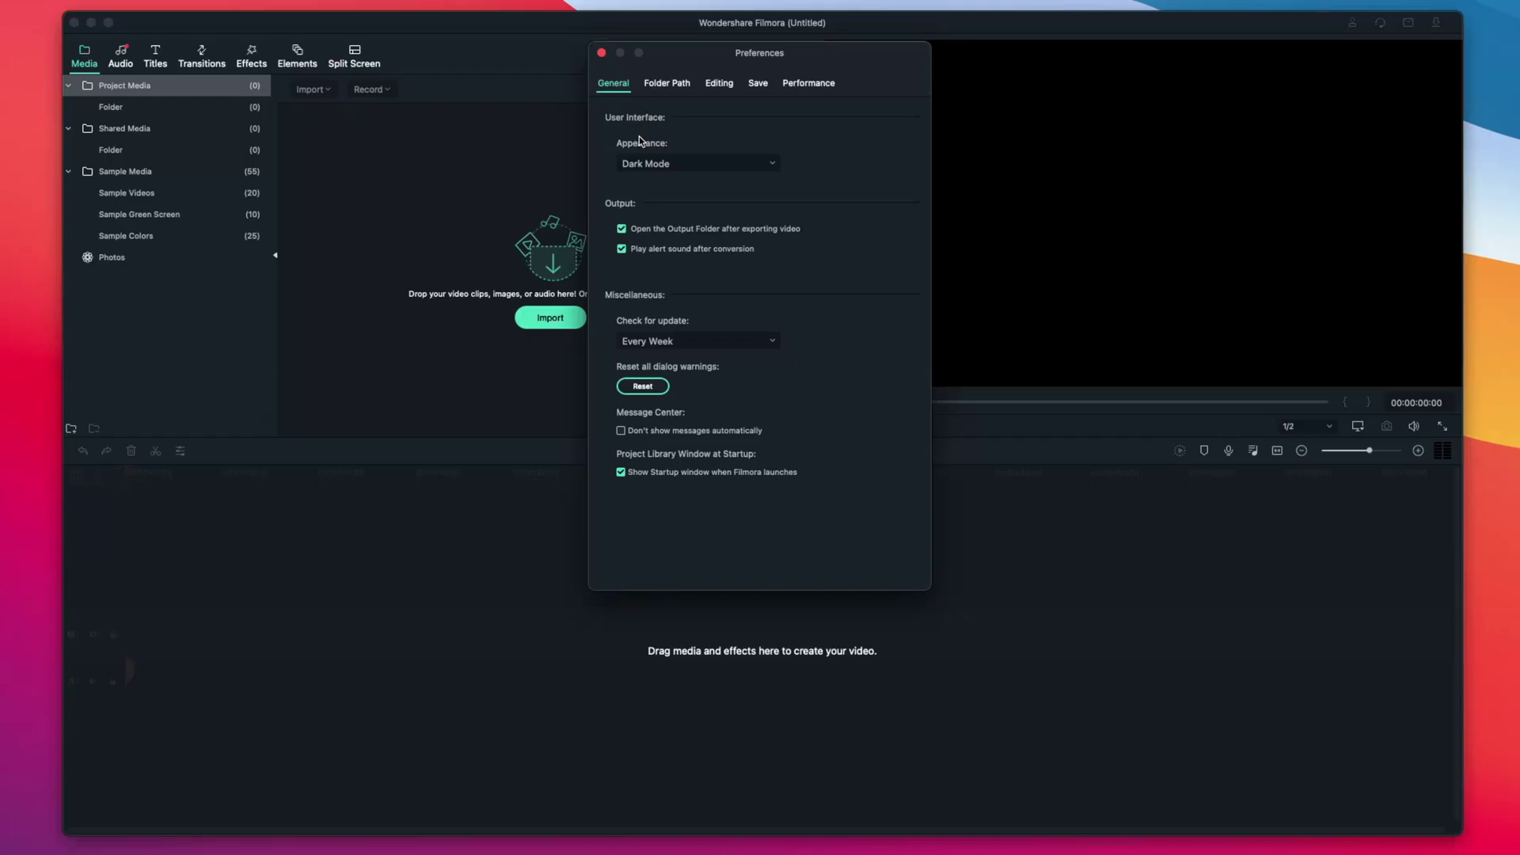
click(602, 53)
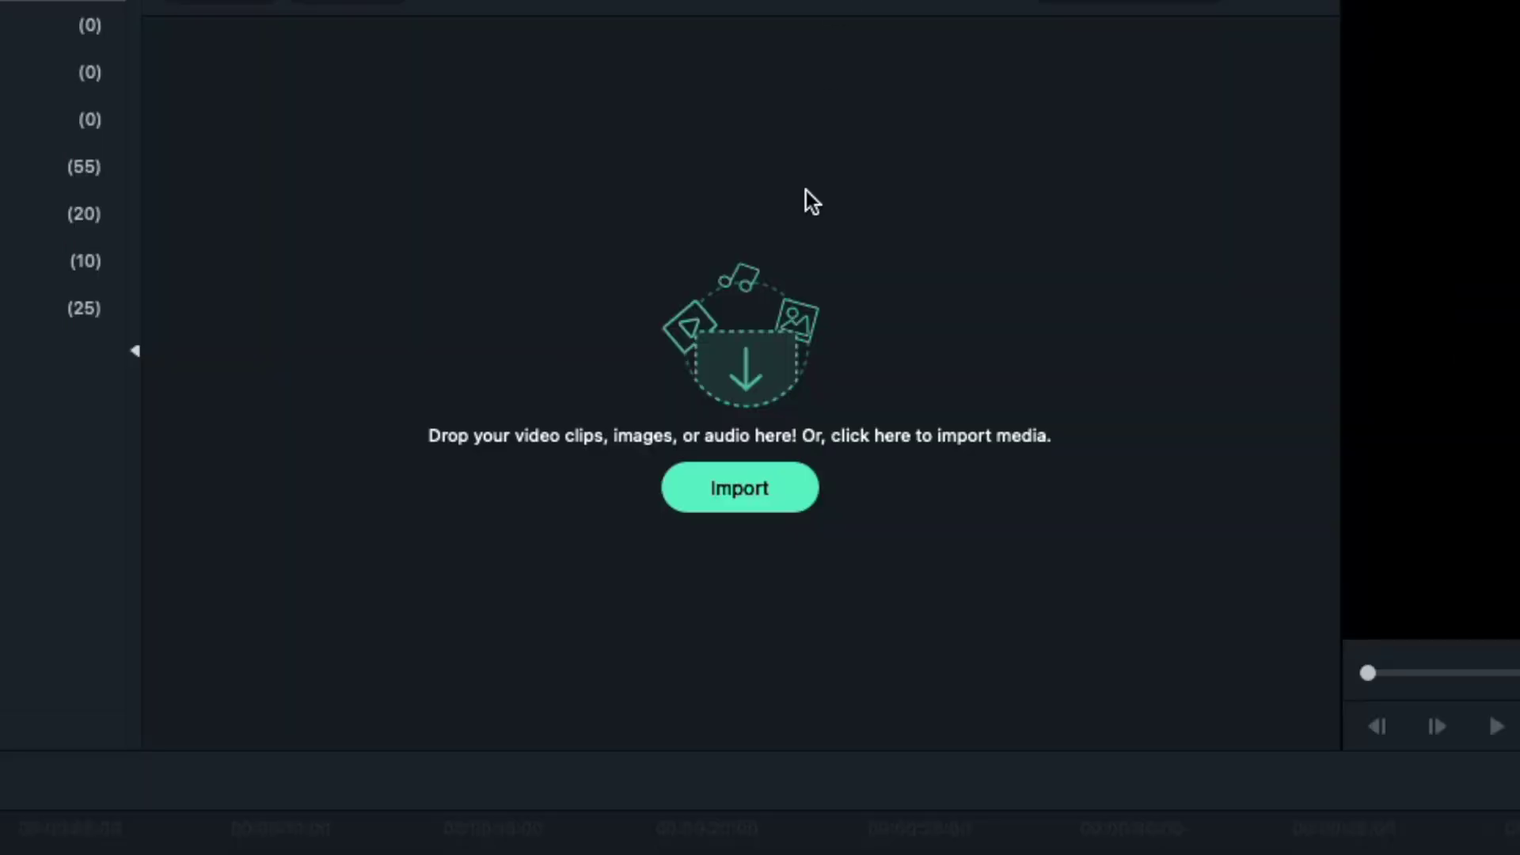
Step: Import every clip in the camera's CLIP folder, through C0032, into the media library
click(734, 479)
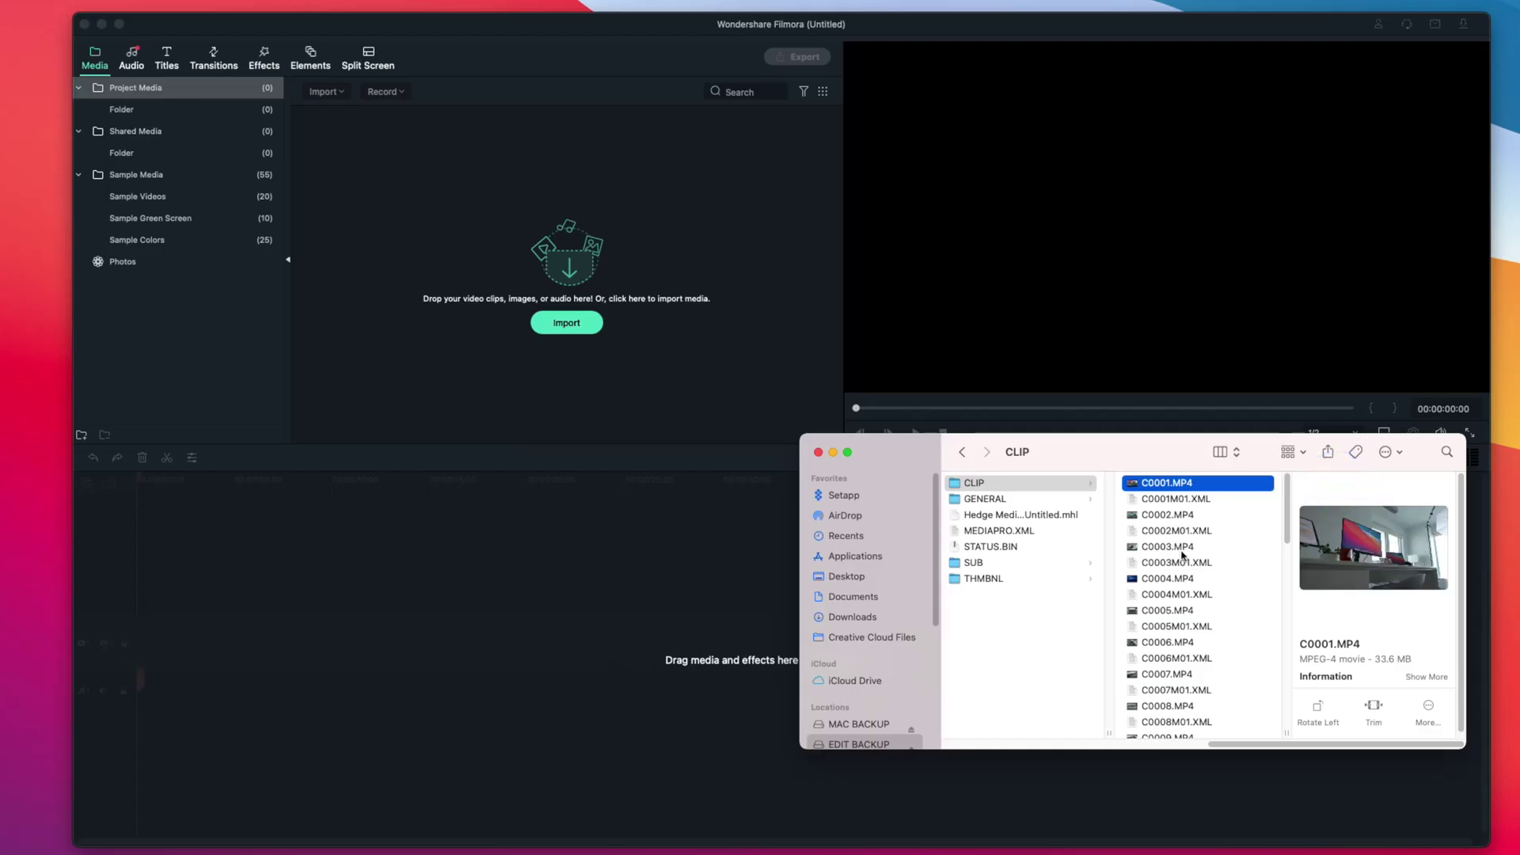
scroll(1188, 555, down, 10)
key(super+a)
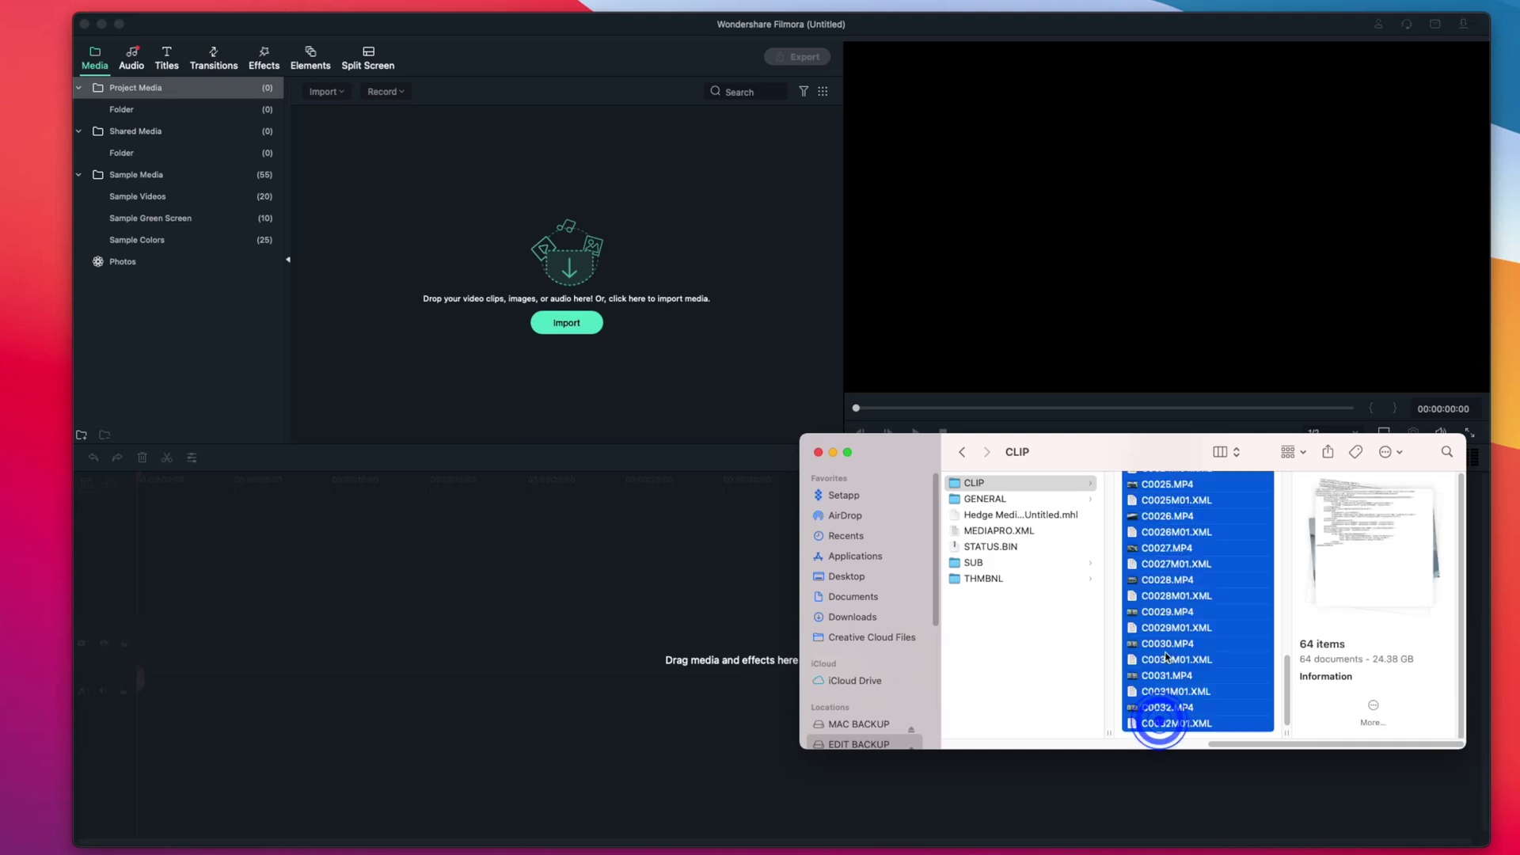
drag(1159, 725, 586, 313)
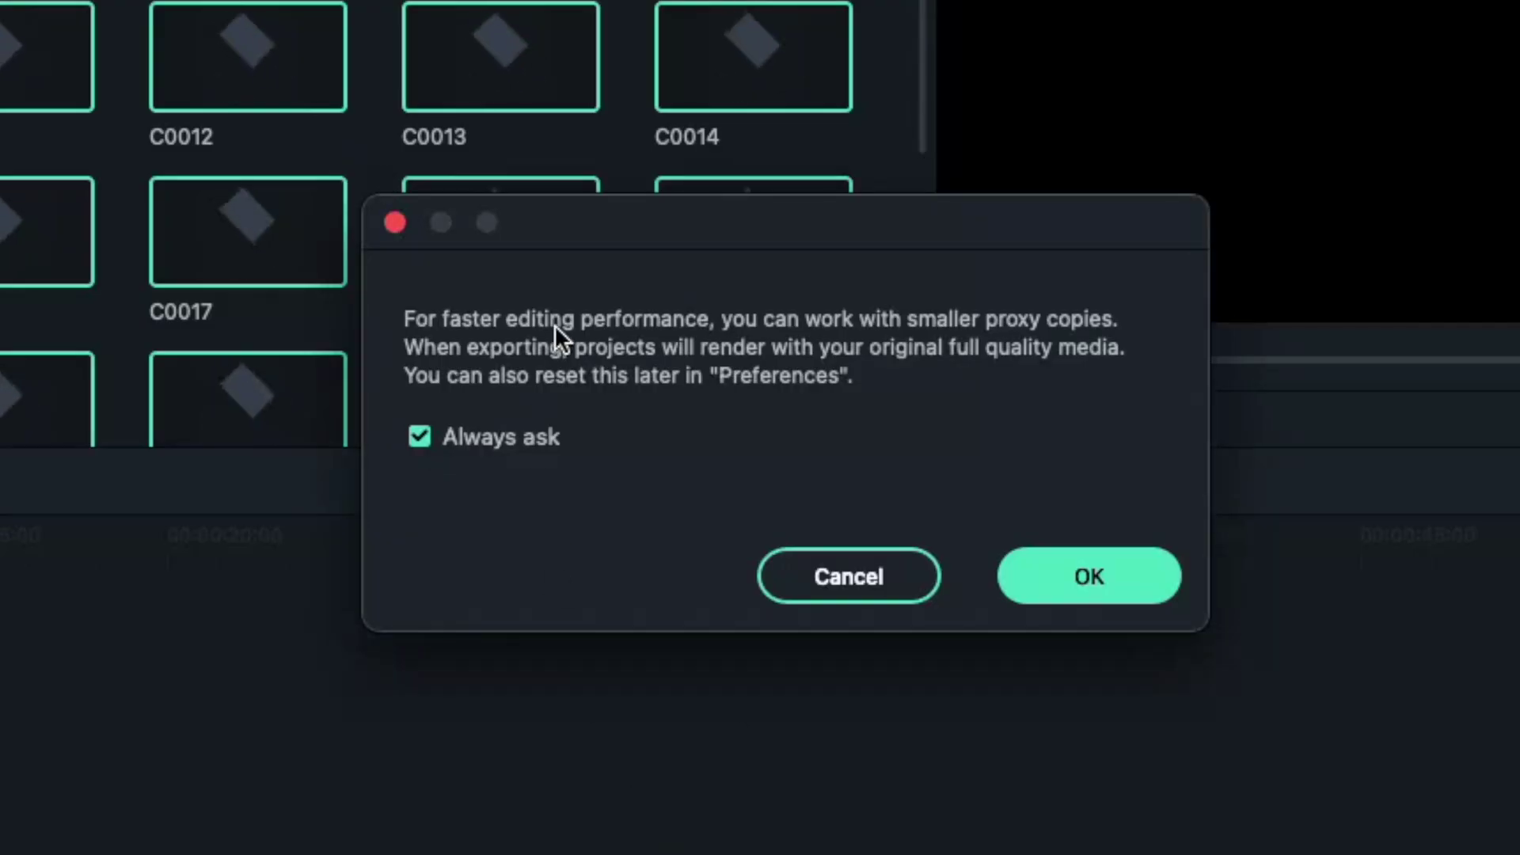
click(554, 325)
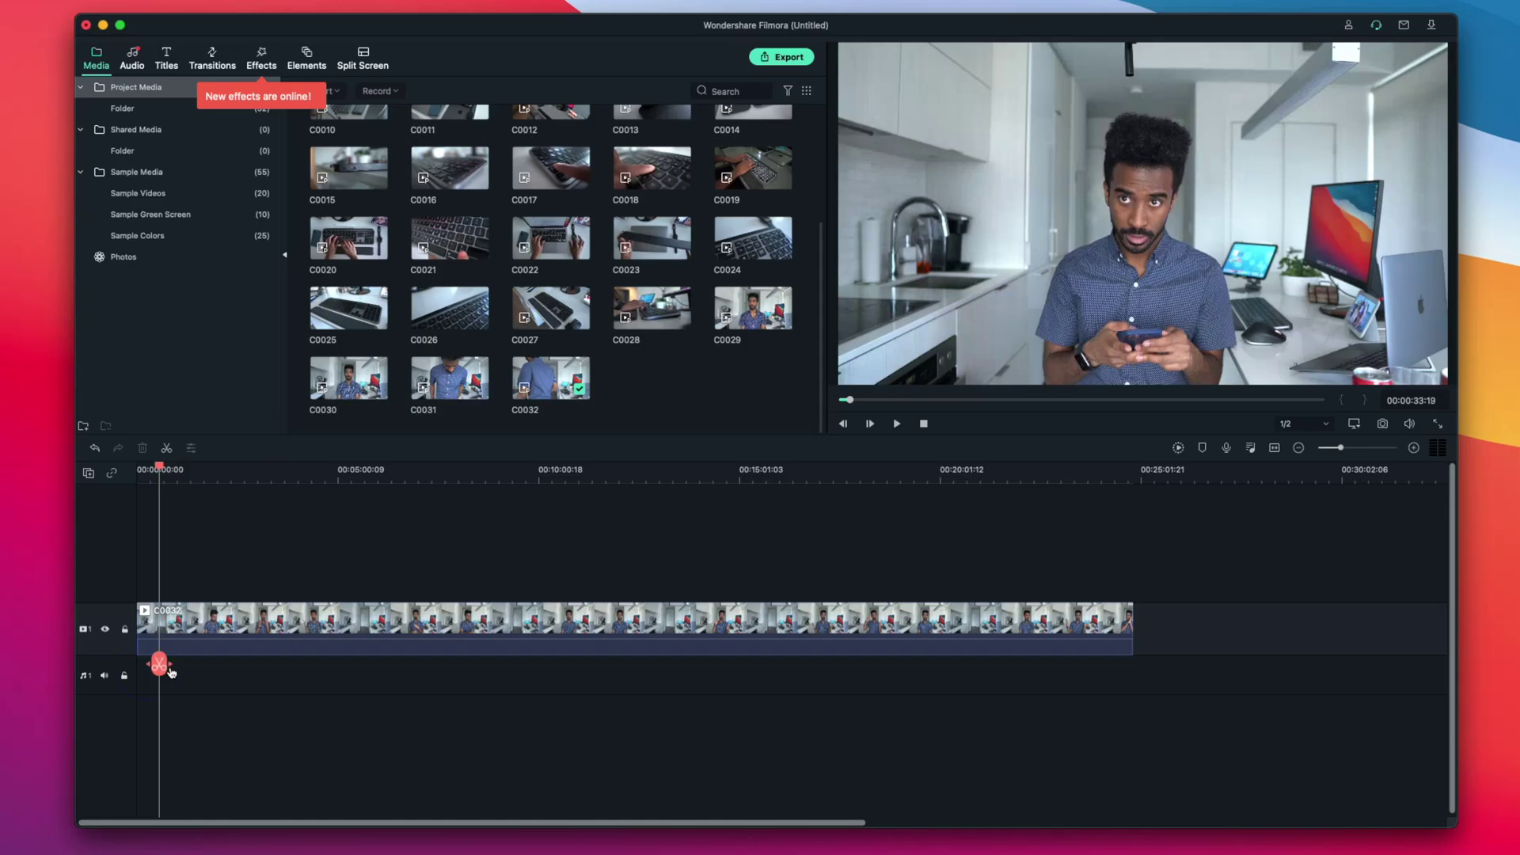
Step: Place C0032 on the timeline and raise its Transform Scale to 147.1%
click(211, 684)
key(super+equal)
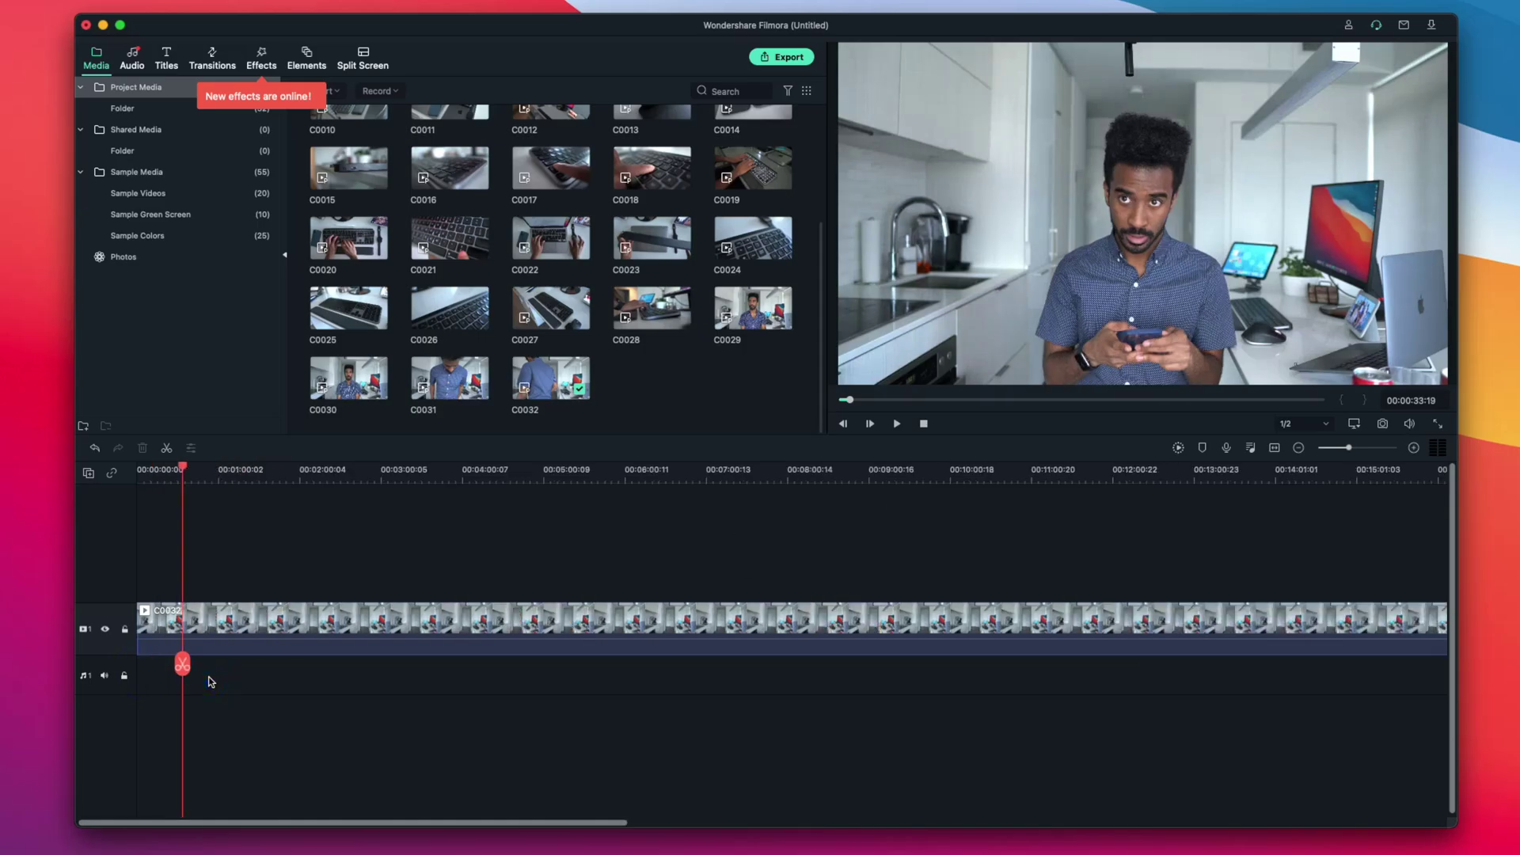
click(280, 613)
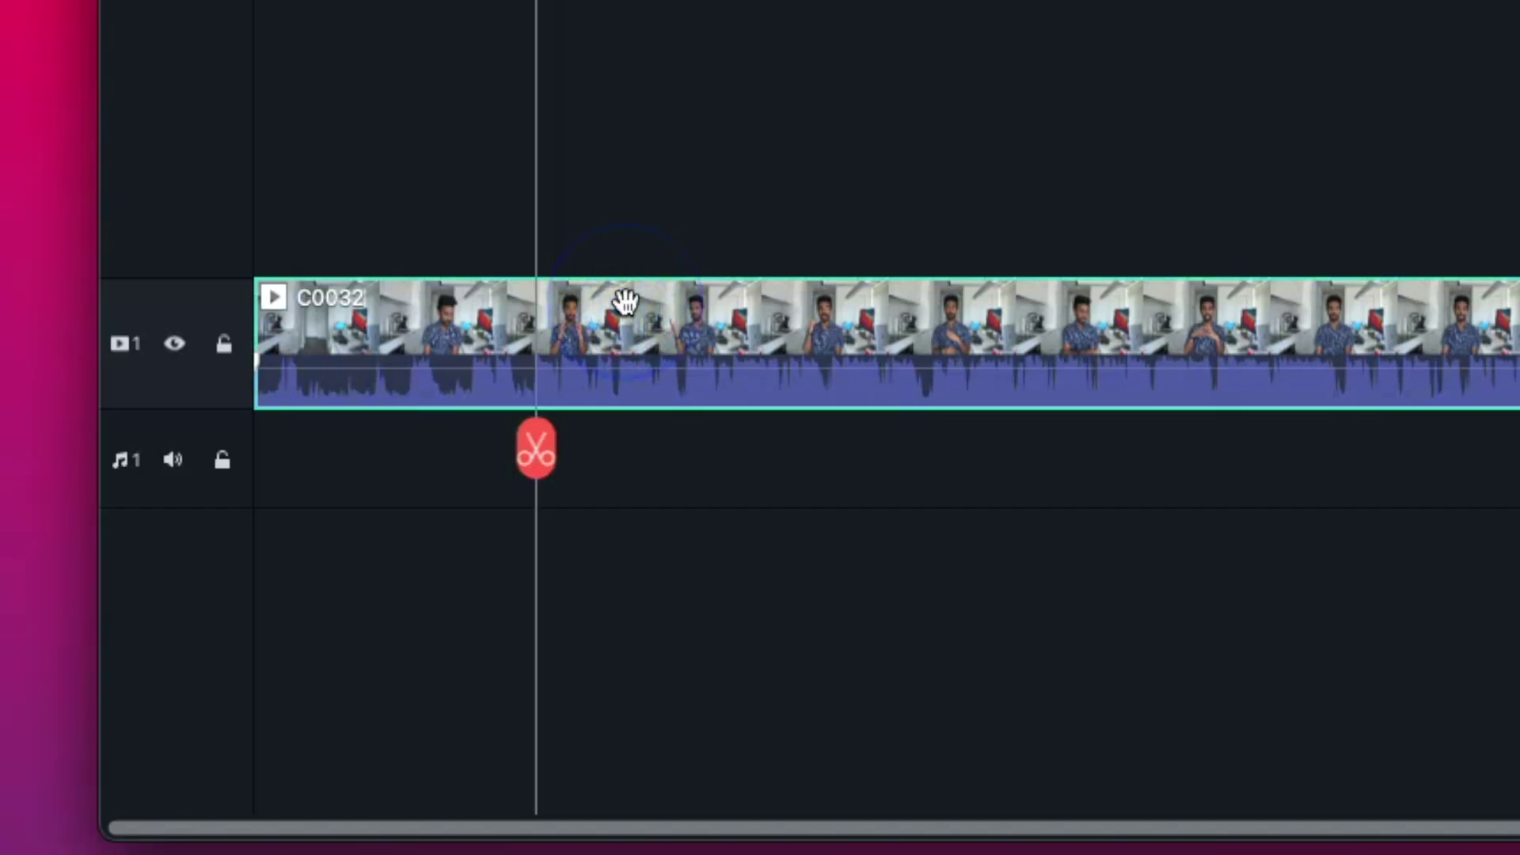
double_click(280, 613)
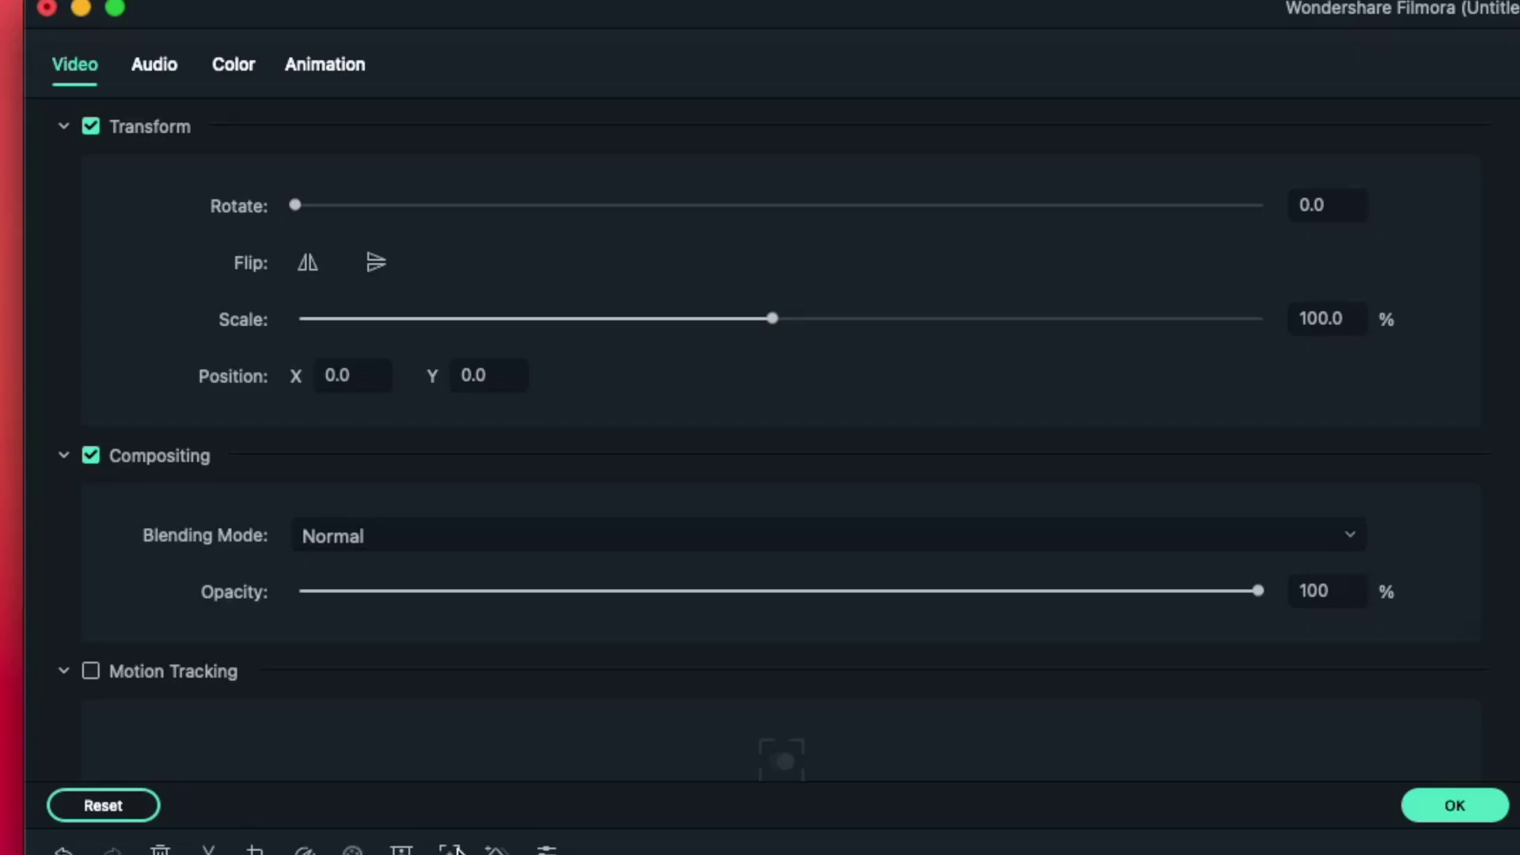
drag(772, 318, 788, 318)
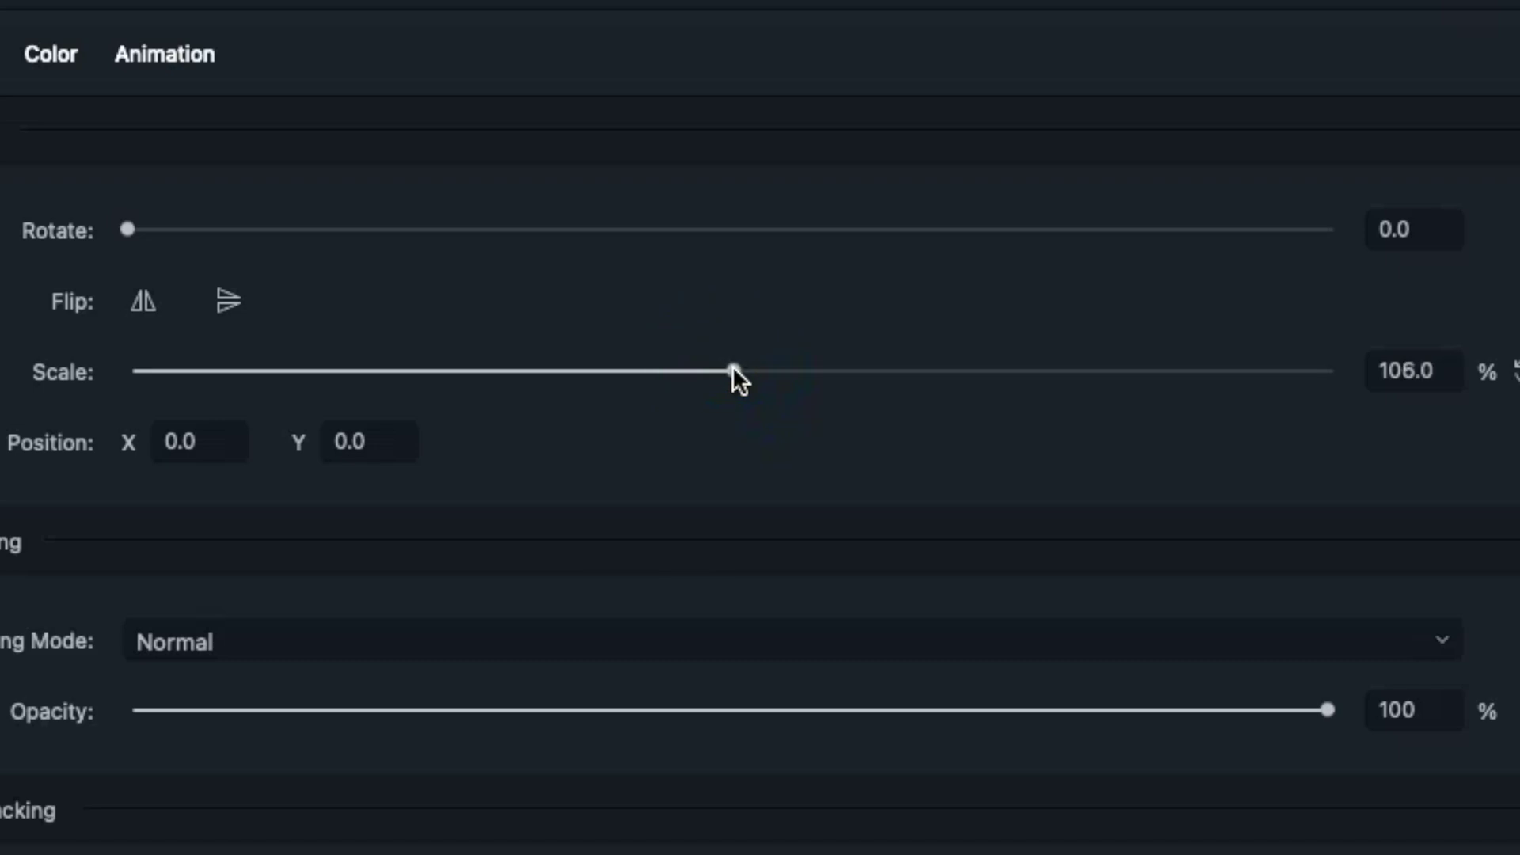
drag(743, 371, 859, 370)
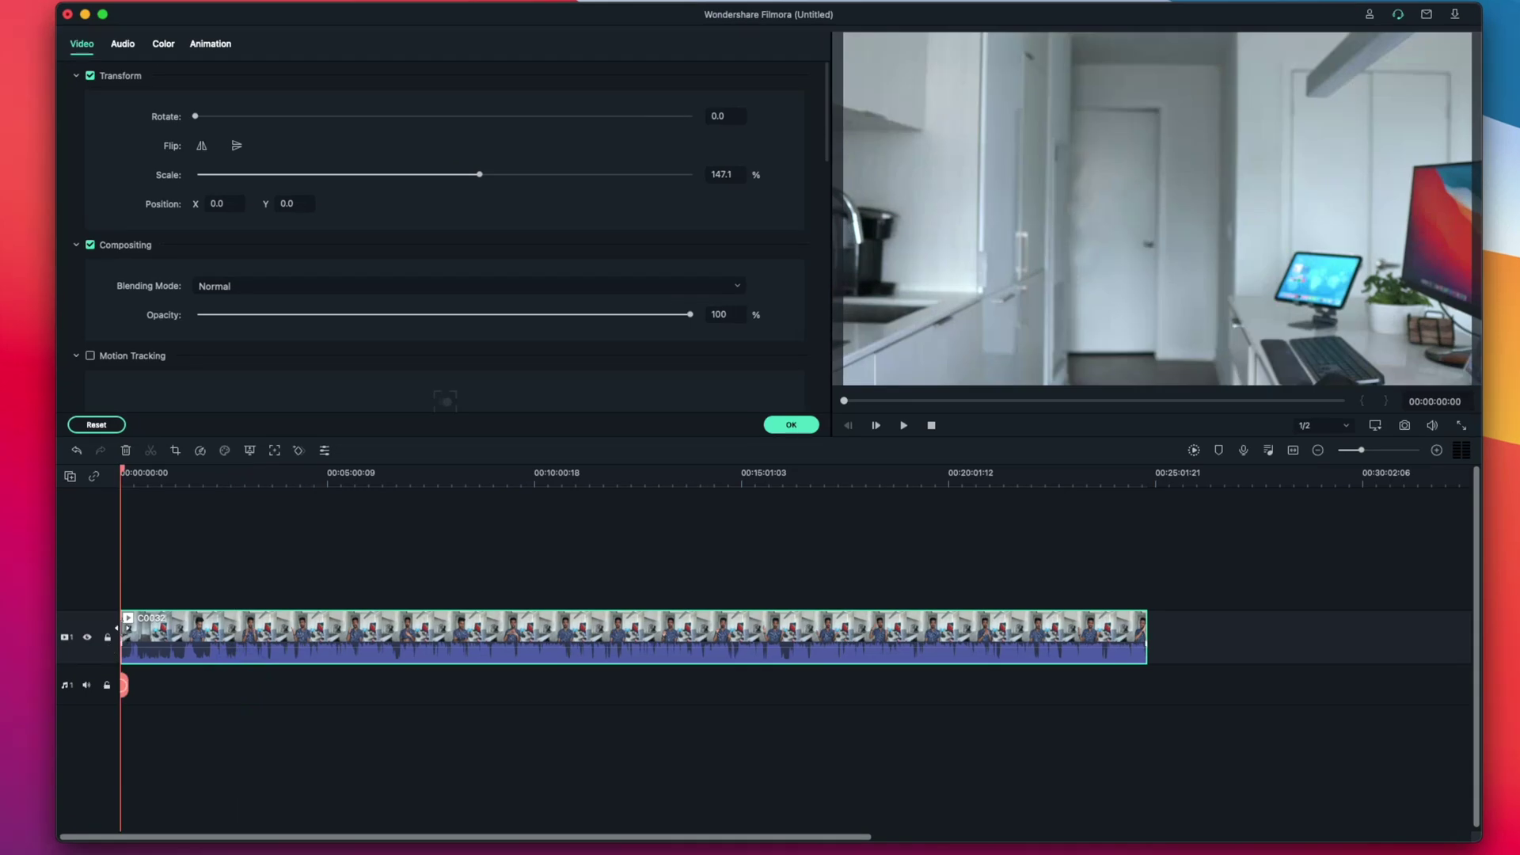
Step: Drag C0032's left edge right to cut its opening footage
drag(124, 628, 148, 627)
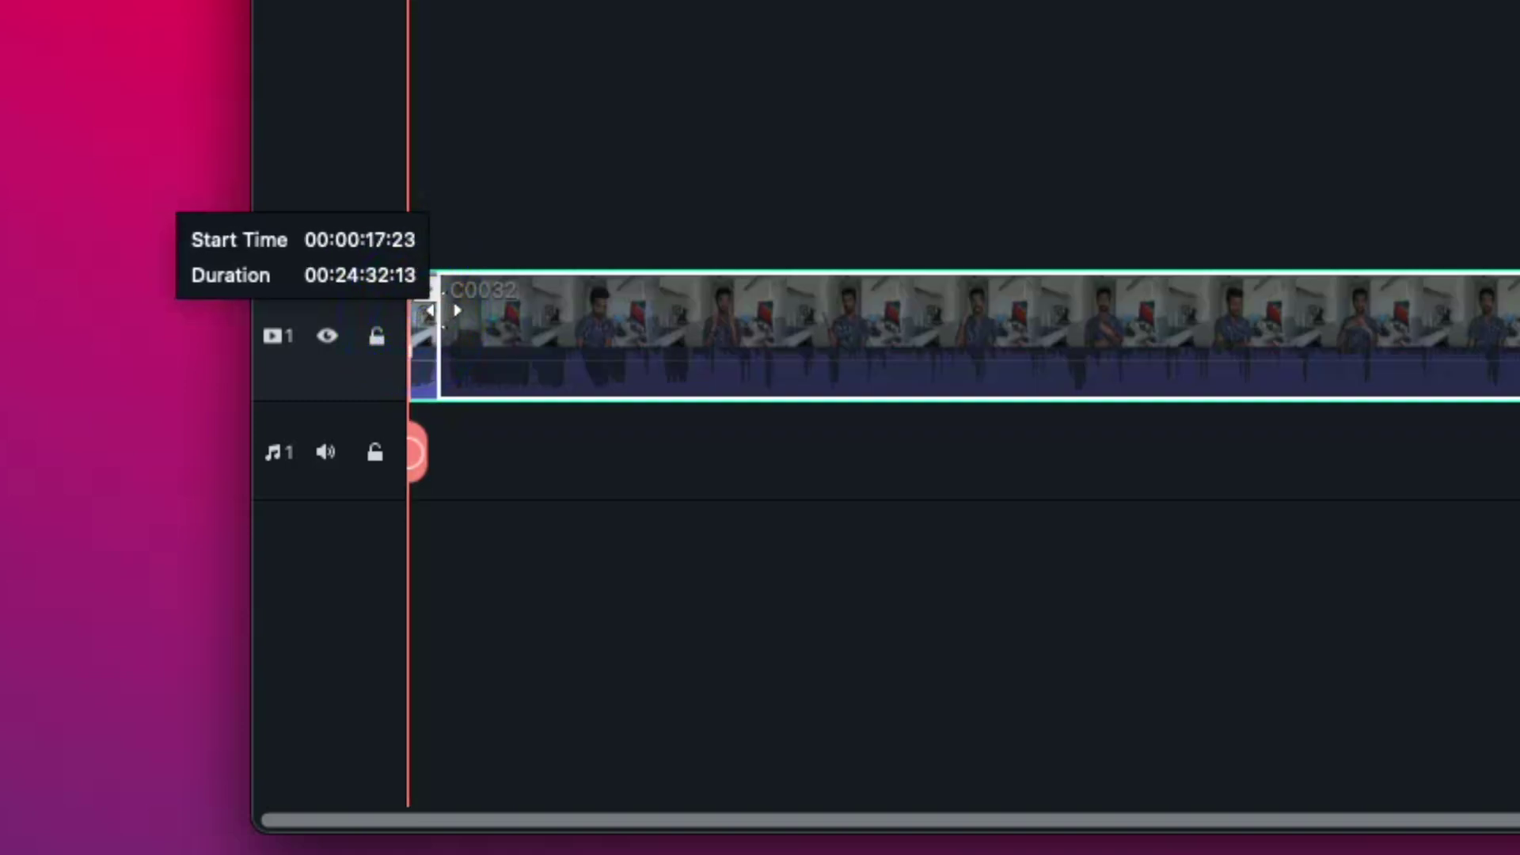
drag(479, 311, 771, 312)
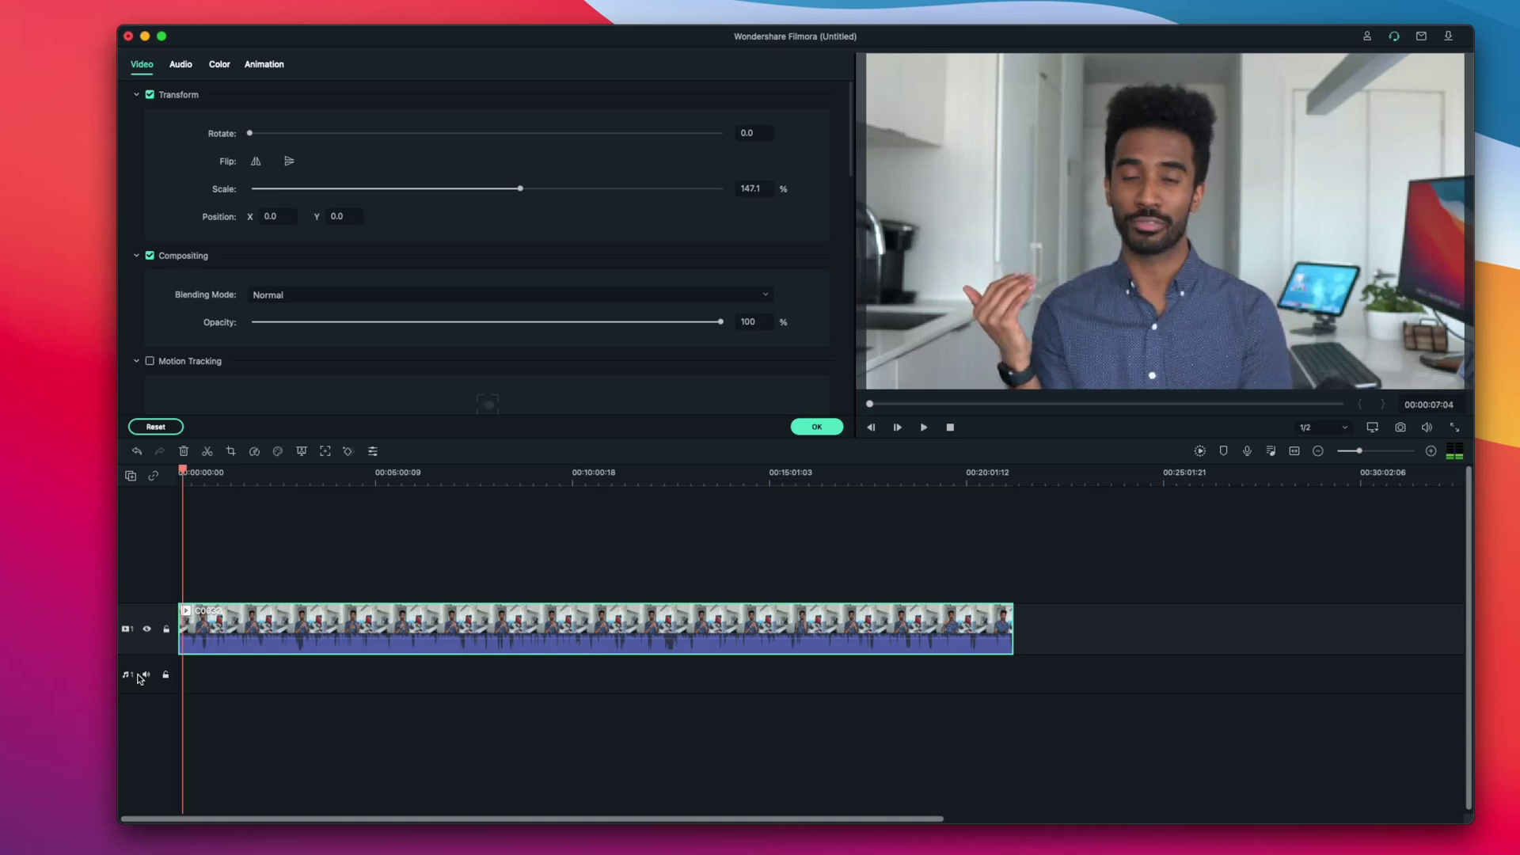
Step: Split C0032 around 00:00:11 and 00:00:55, then delete the middle piece
key(super+minus)
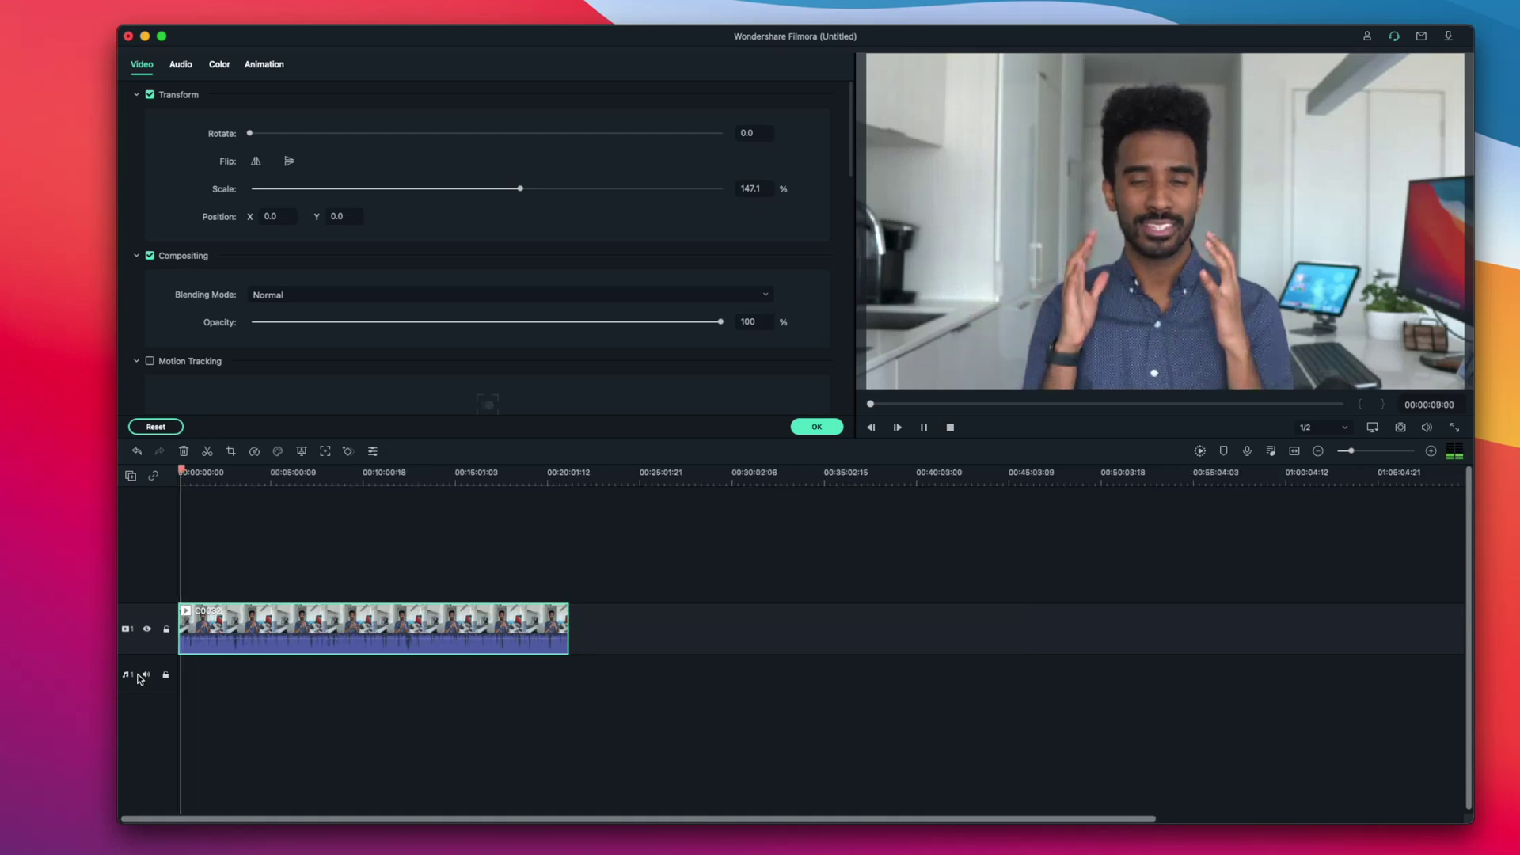
key(space)
key(super+equal)
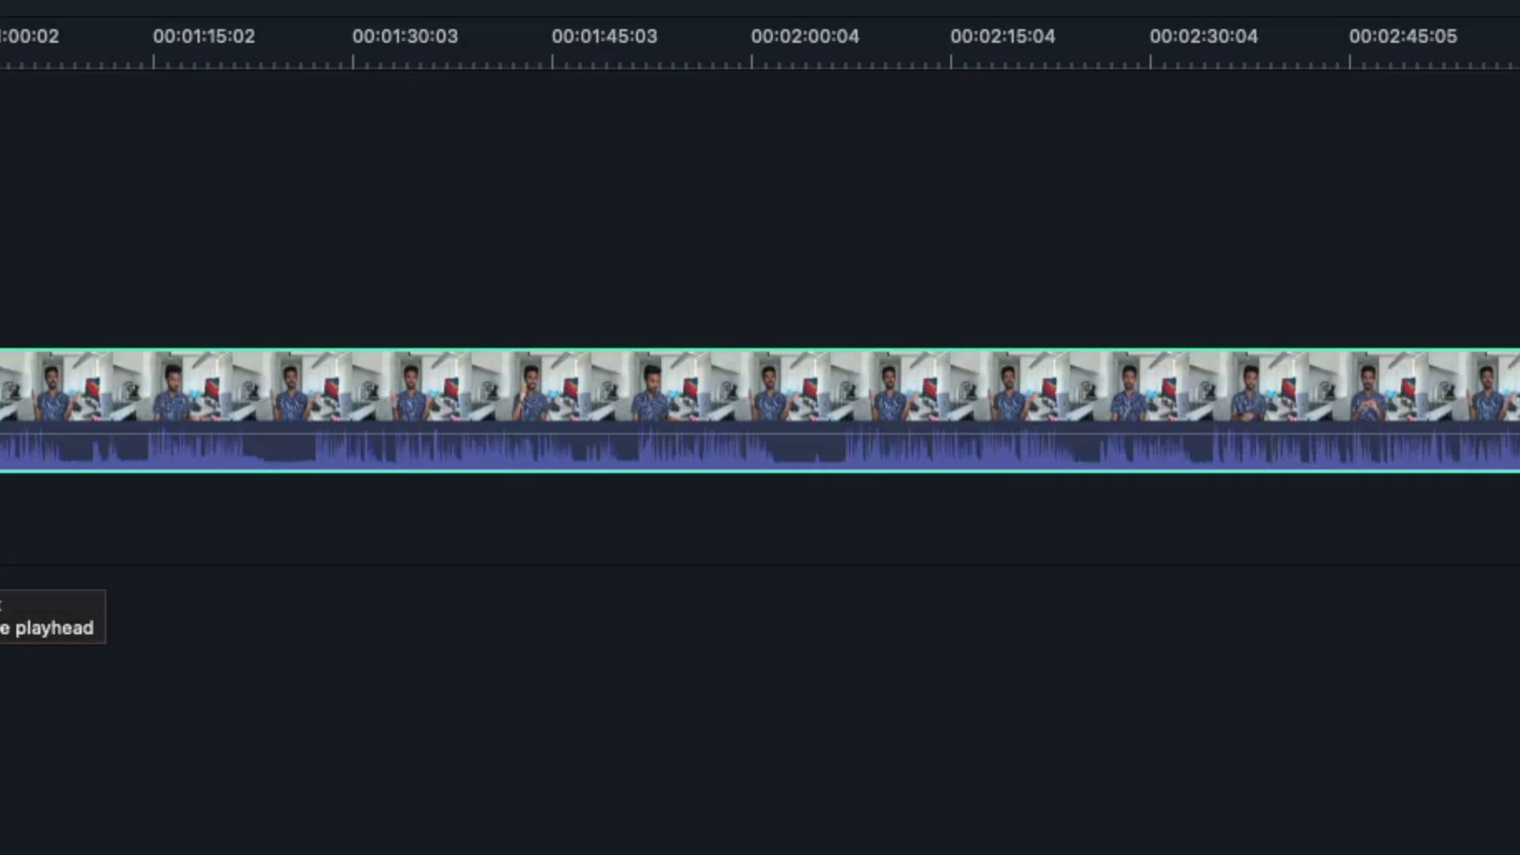
key(super+equal)
key(super+equal)
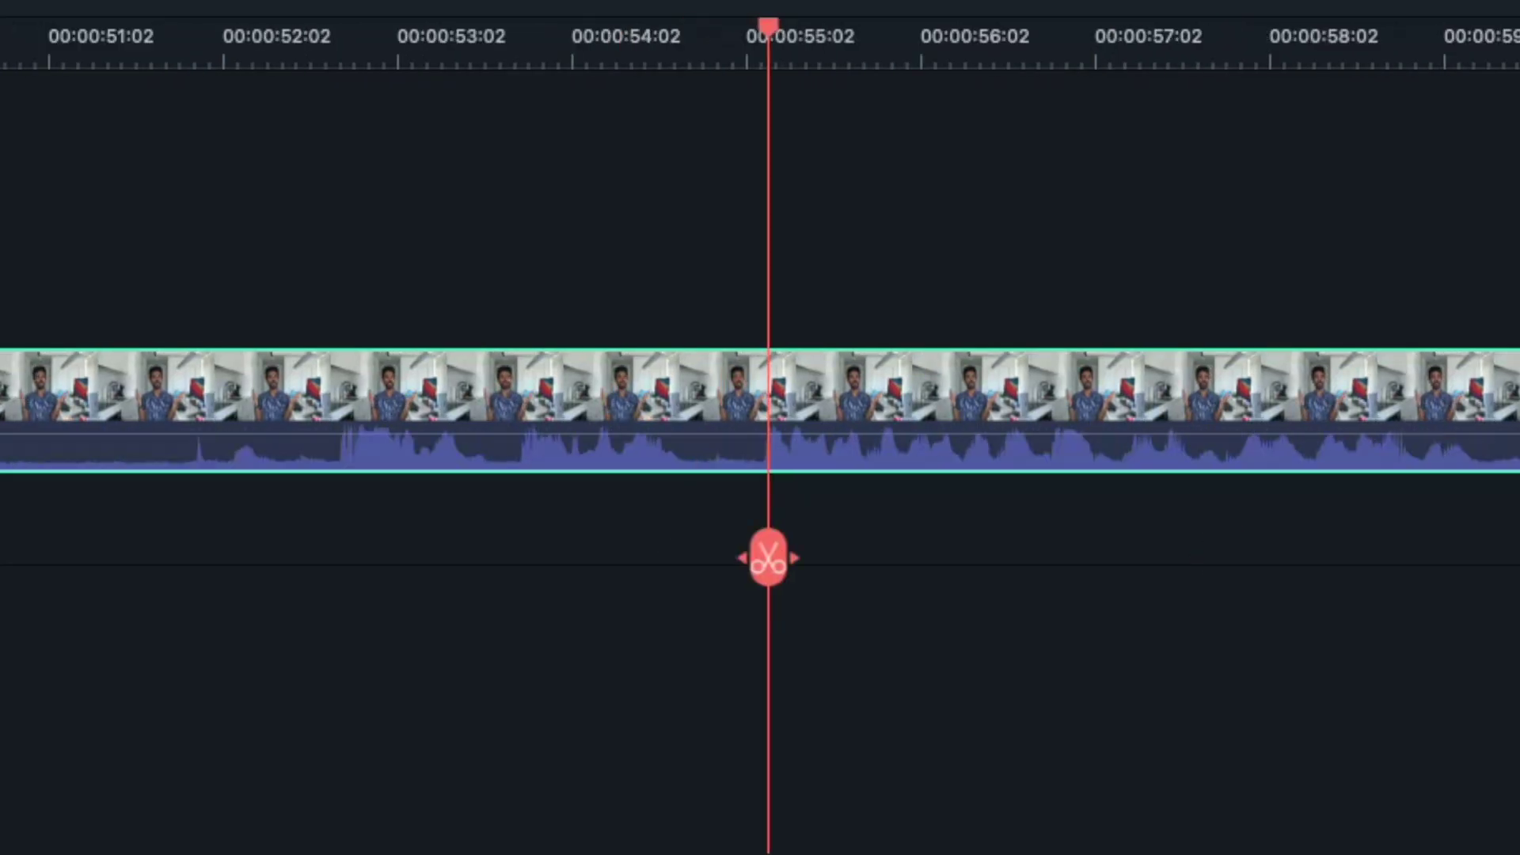
click(777, 564)
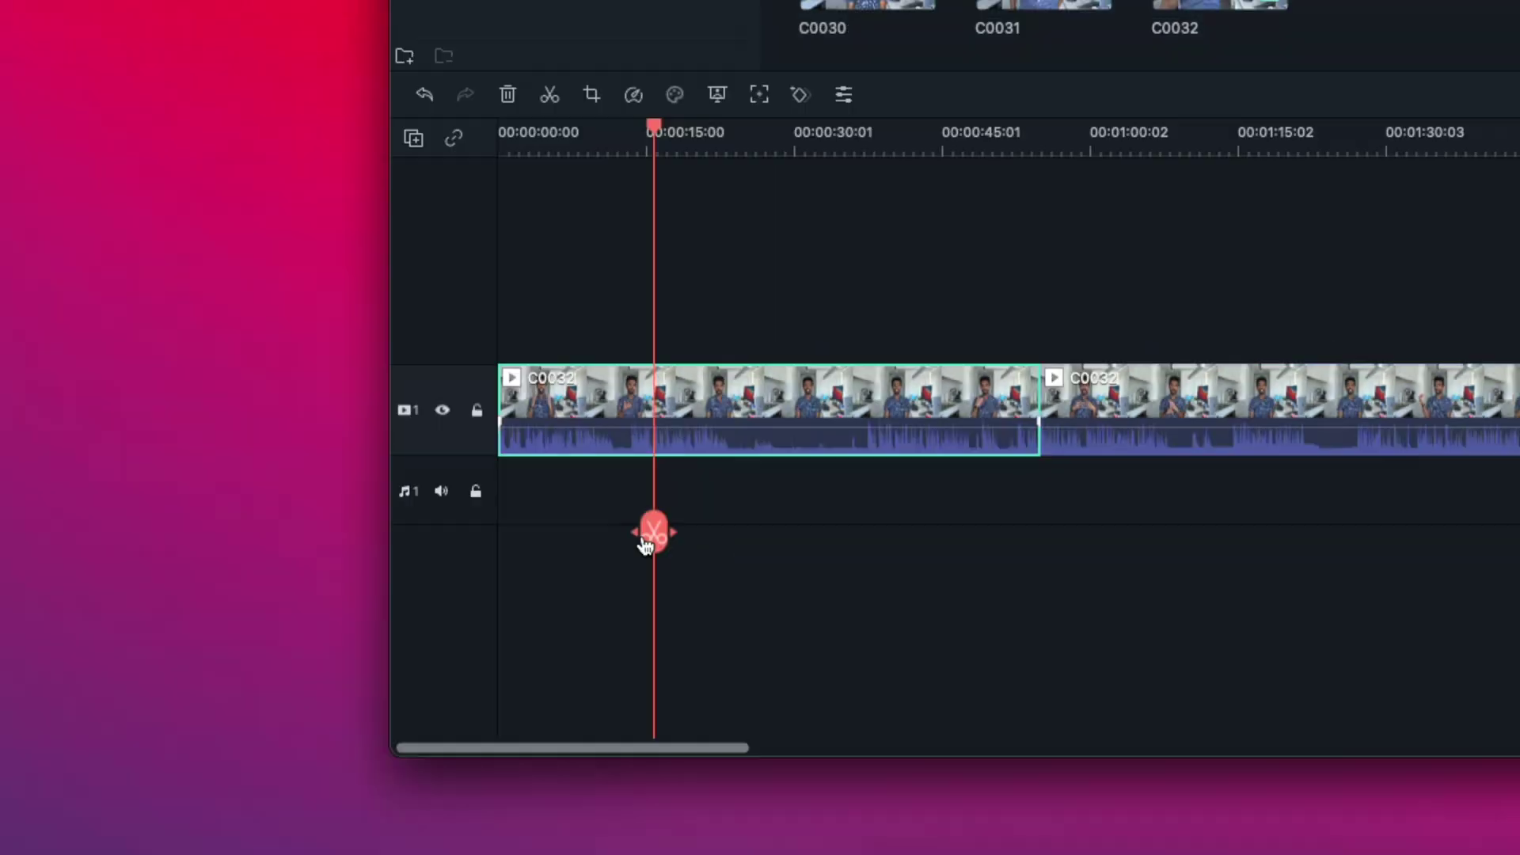
drag(654, 538, 617, 545)
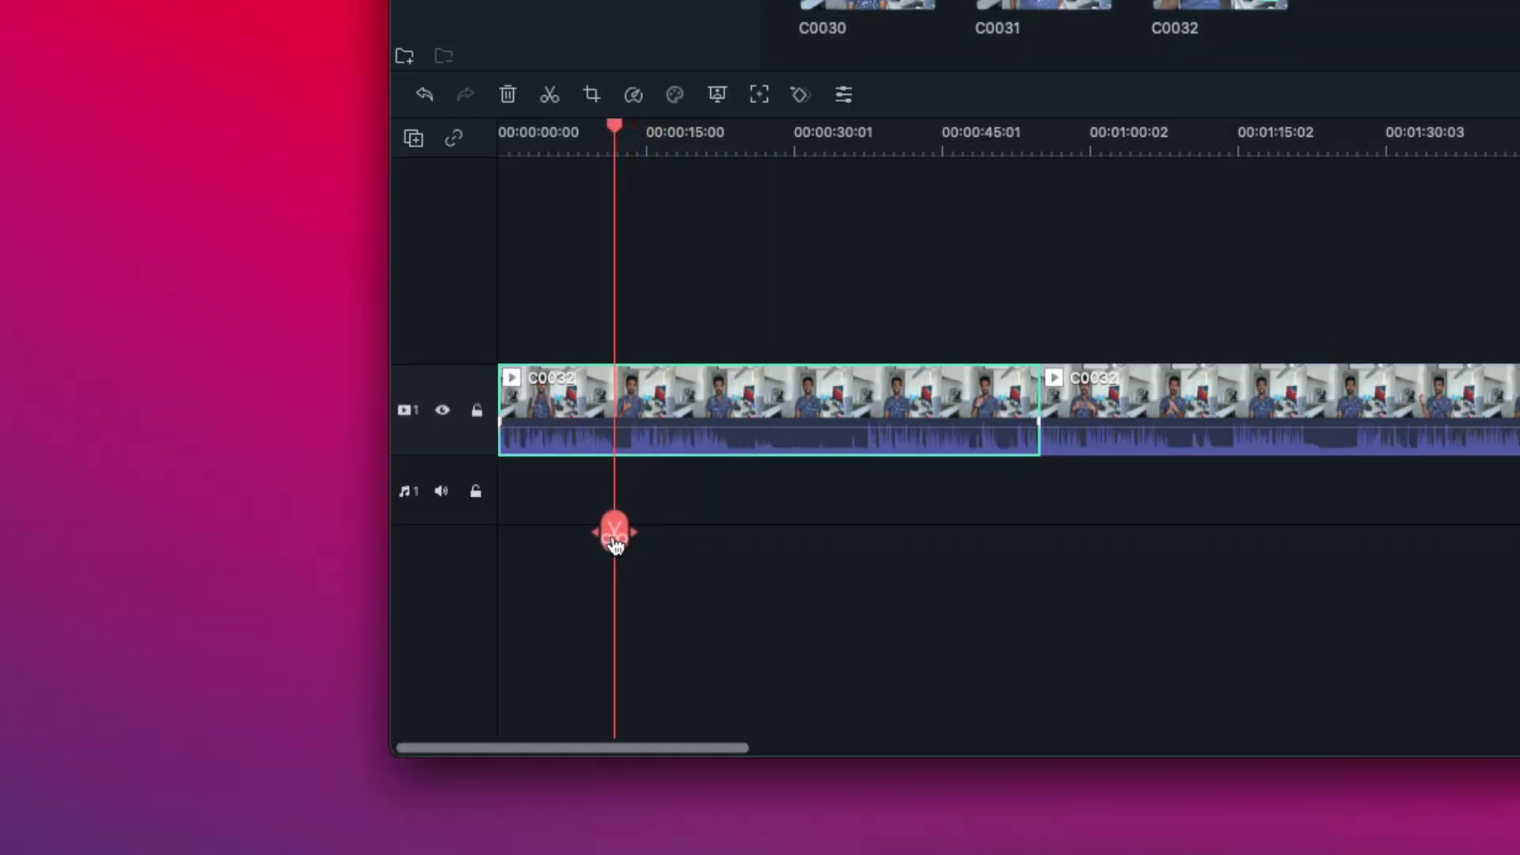
drag(614, 543, 613, 544)
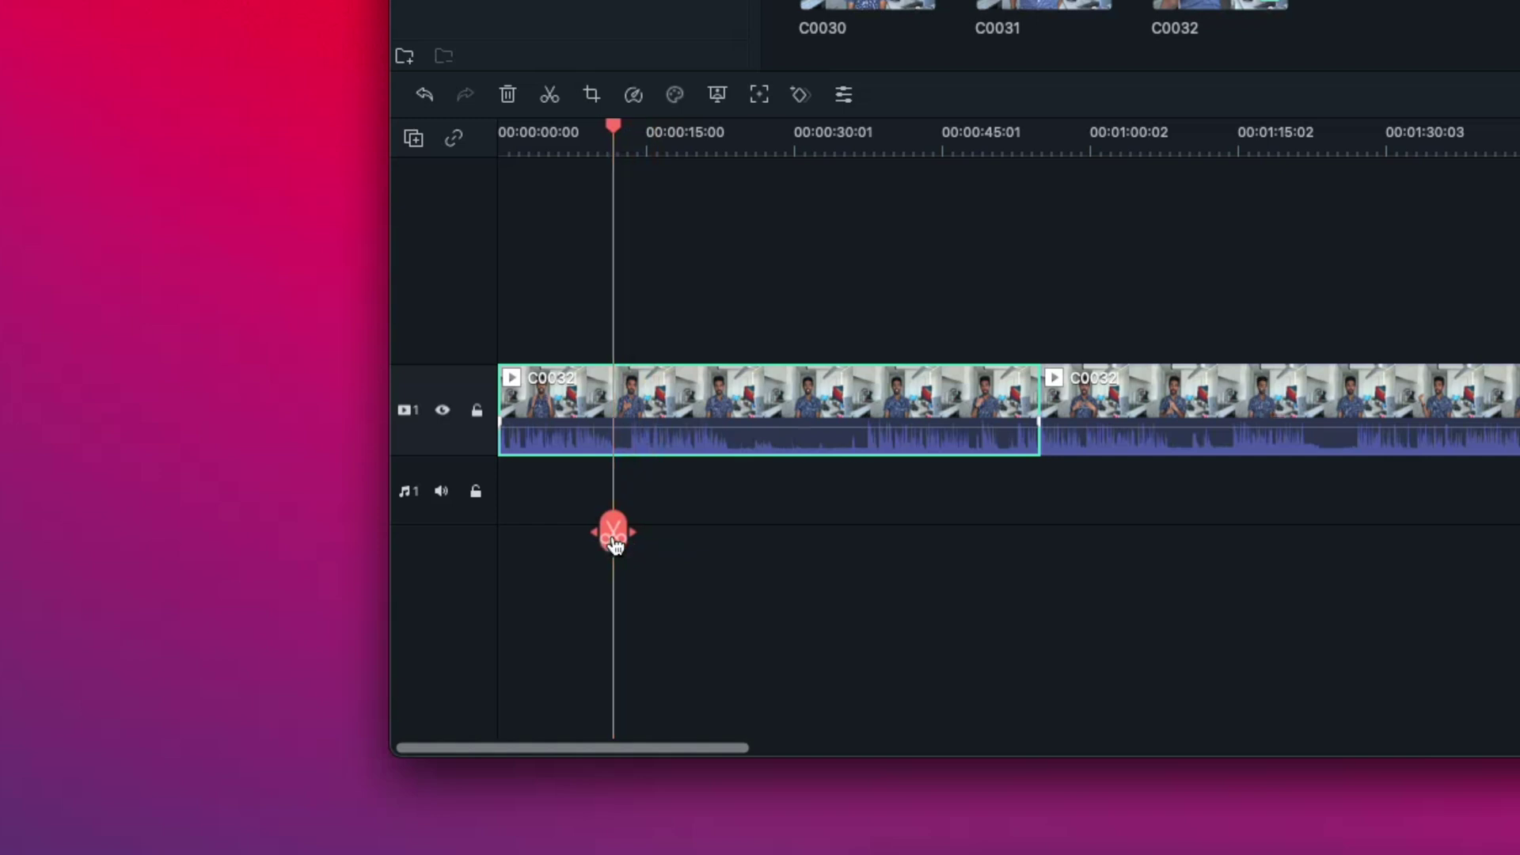
key(super+b)
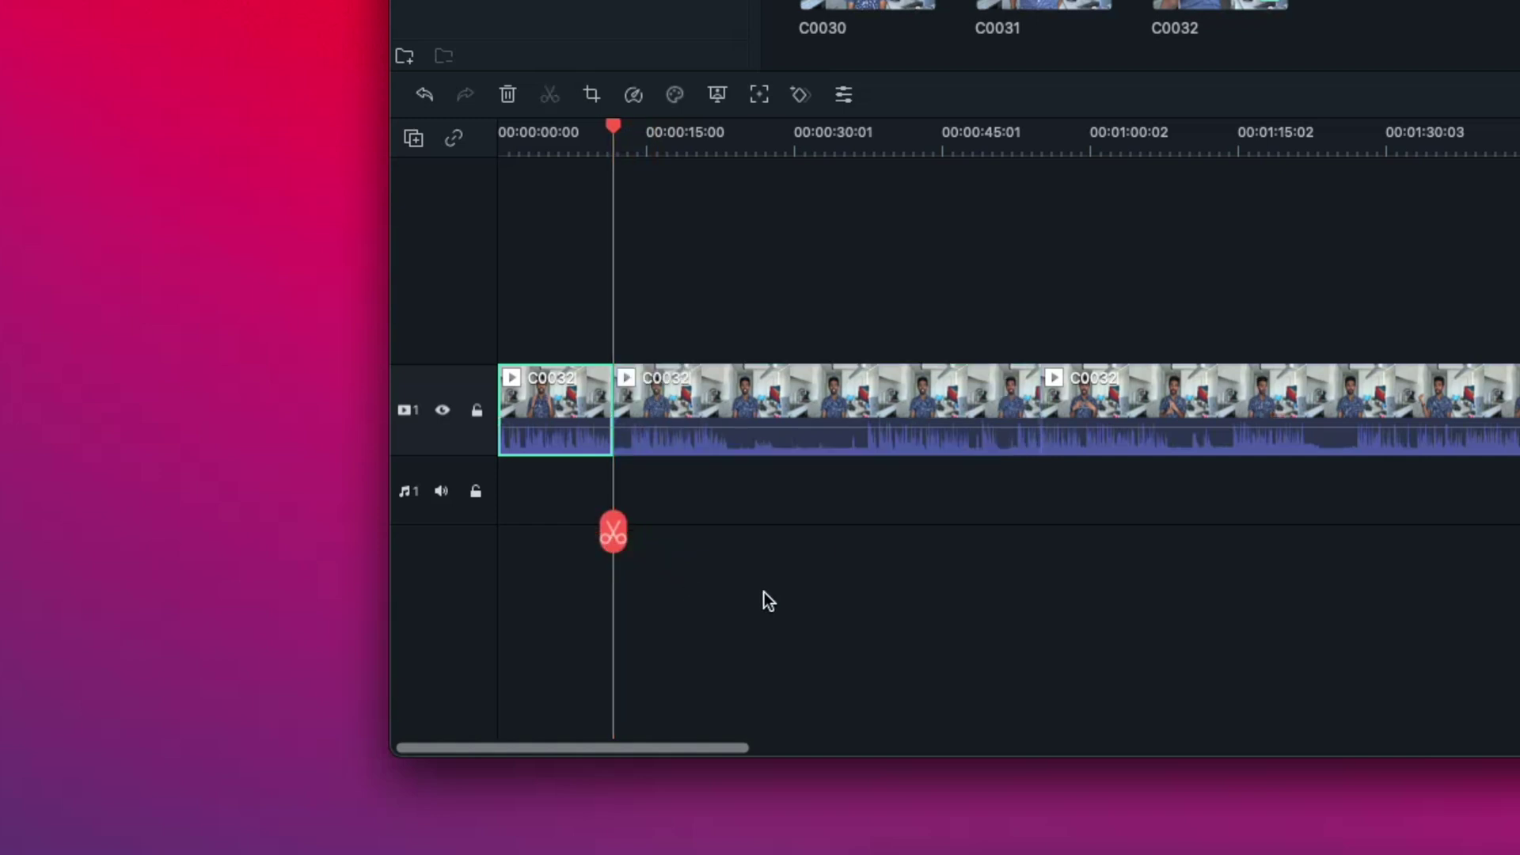
click(947, 410)
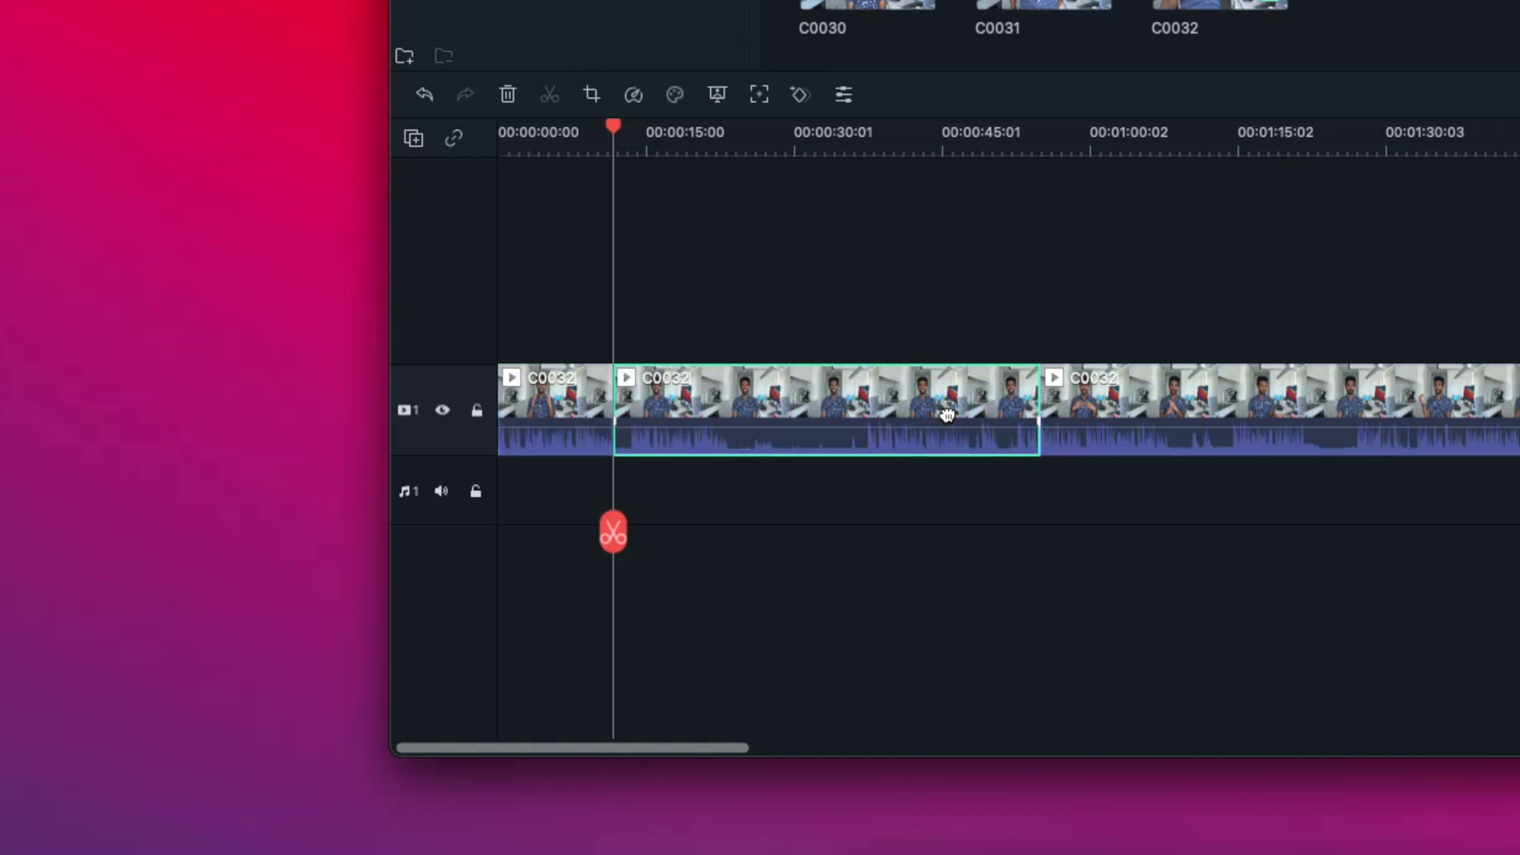
key(Delete)
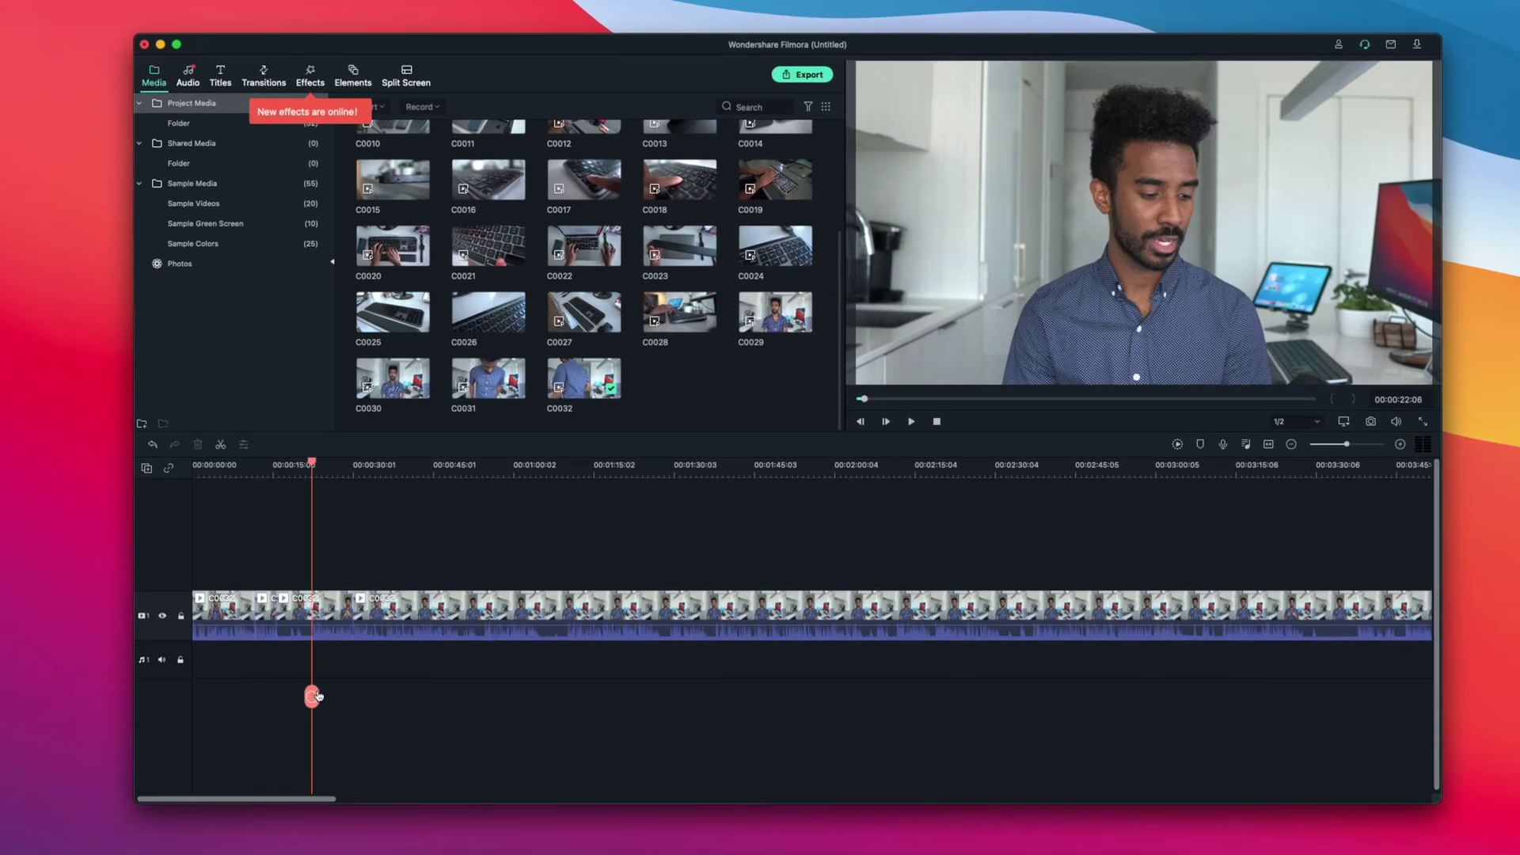
Step: Rearrange the C0032 pieces back-to-back on track 1, adding an empty video track 2
drag(607, 701, 891, 731)
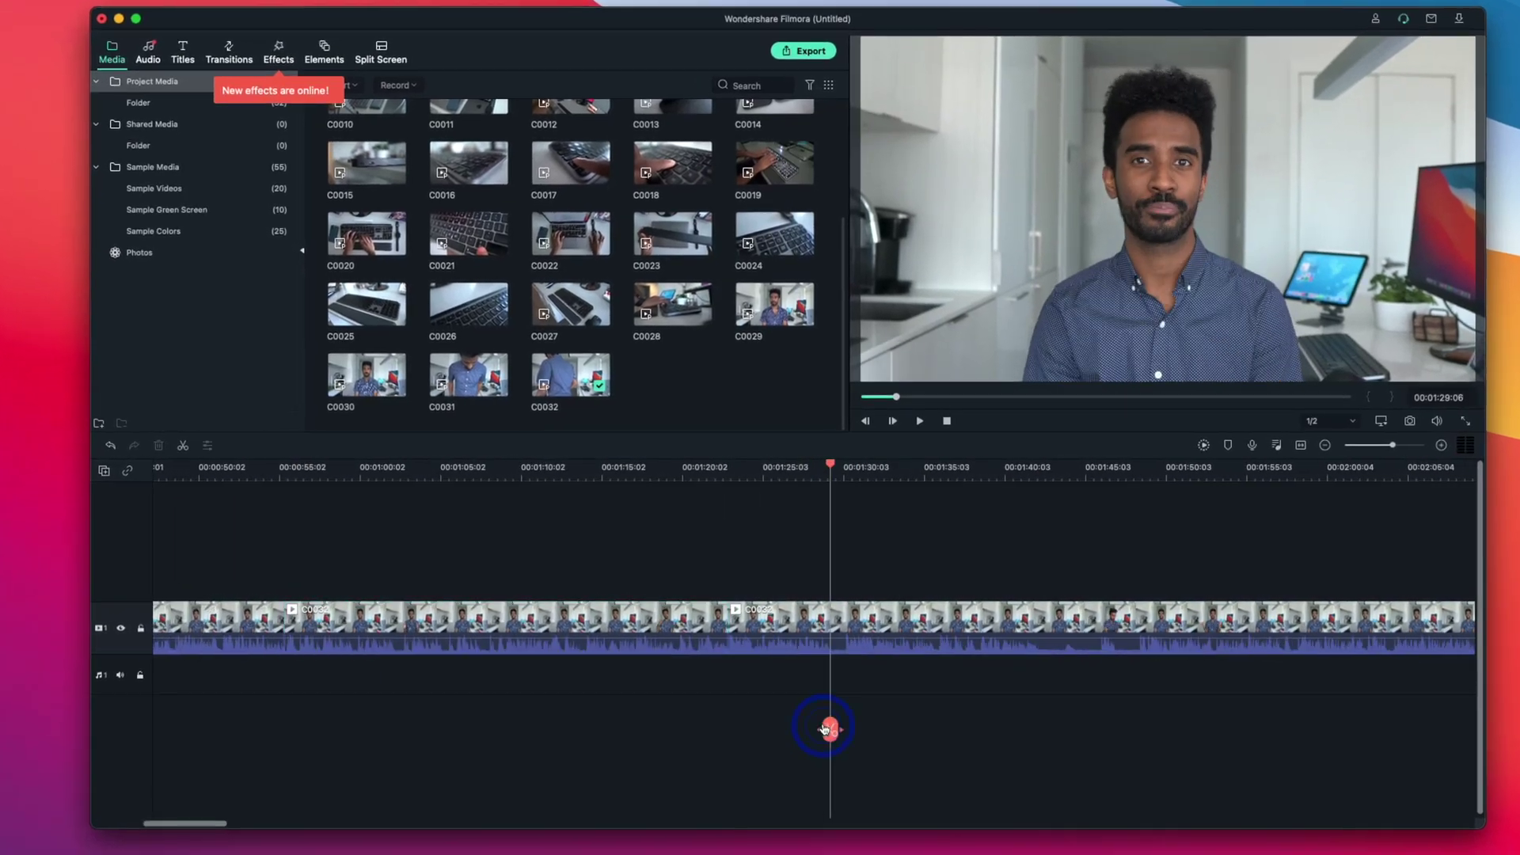
drag(561, 623, 688, 578)
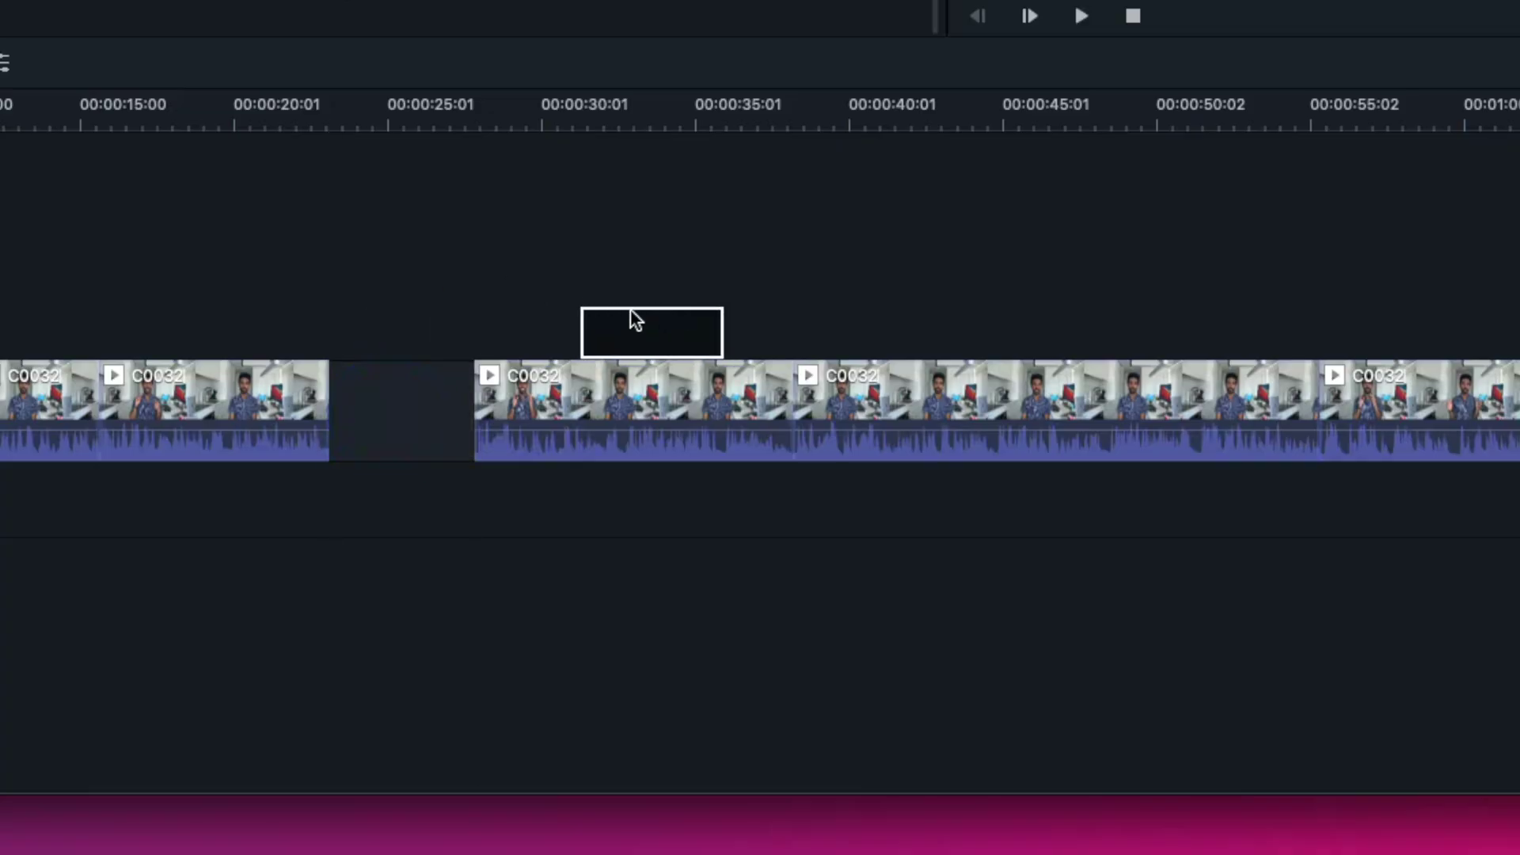
drag(631, 310, 707, 302)
drag(586, 435, 452, 438)
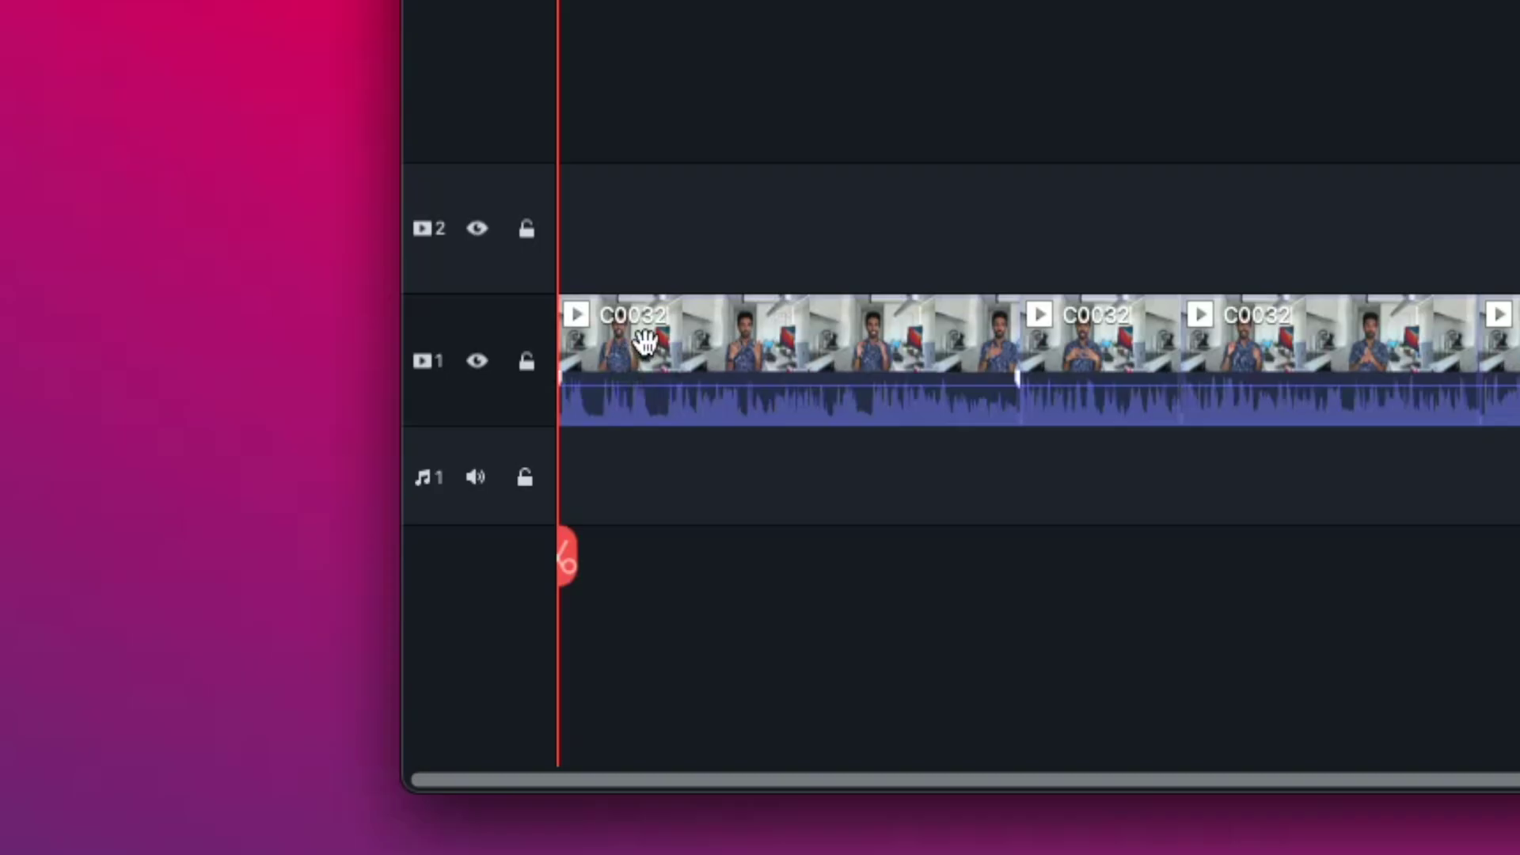
click(184, 651)
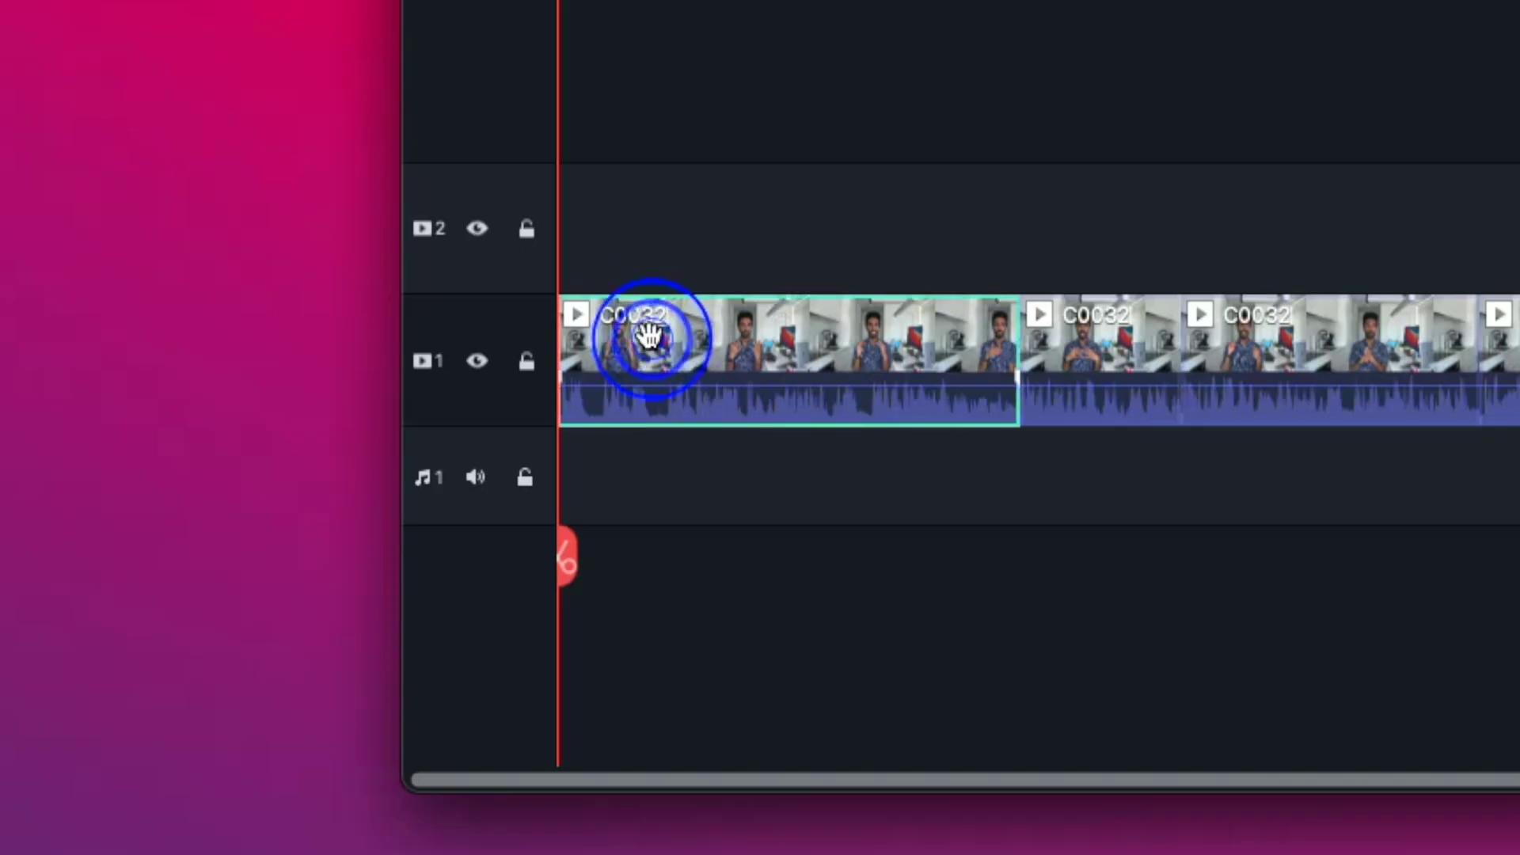
Step: Set Contrast to 19 in the first C0032 clip's Color settings
double_click(649, 334)
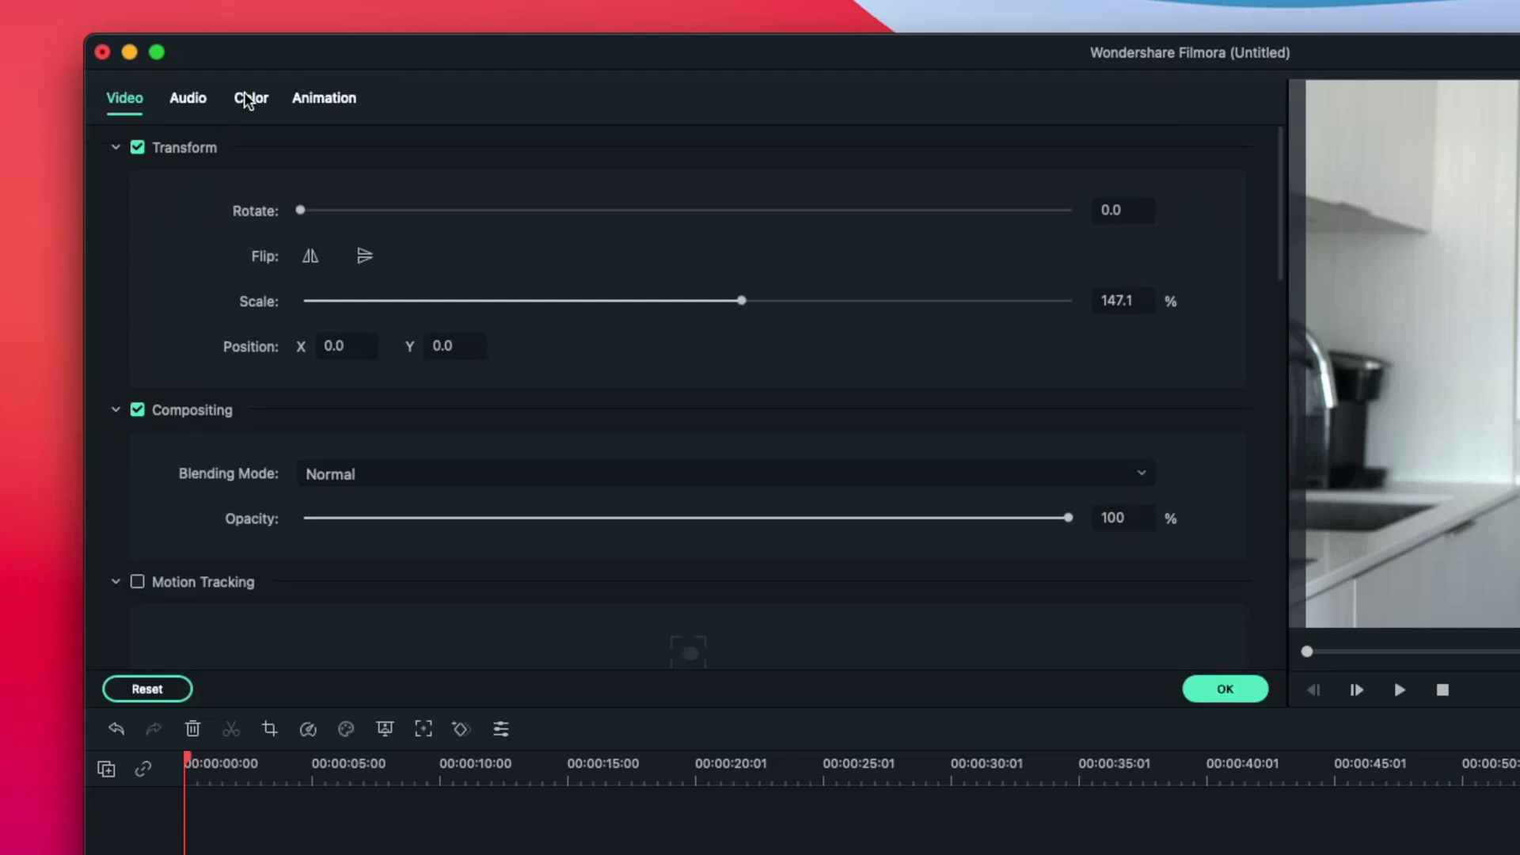
click(247, 100)
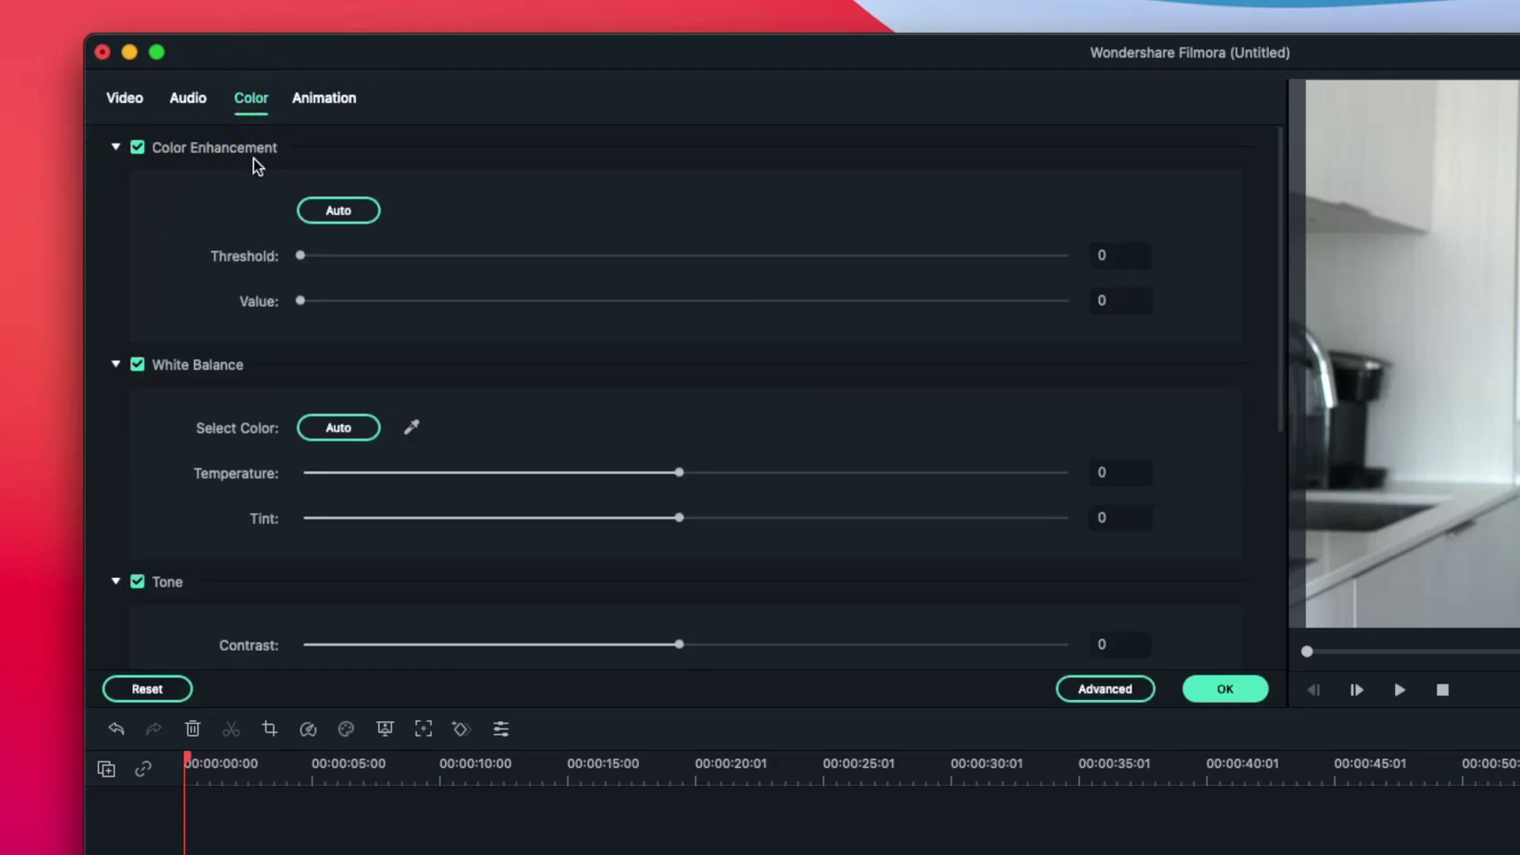
scroll(289, 353, down, 3)
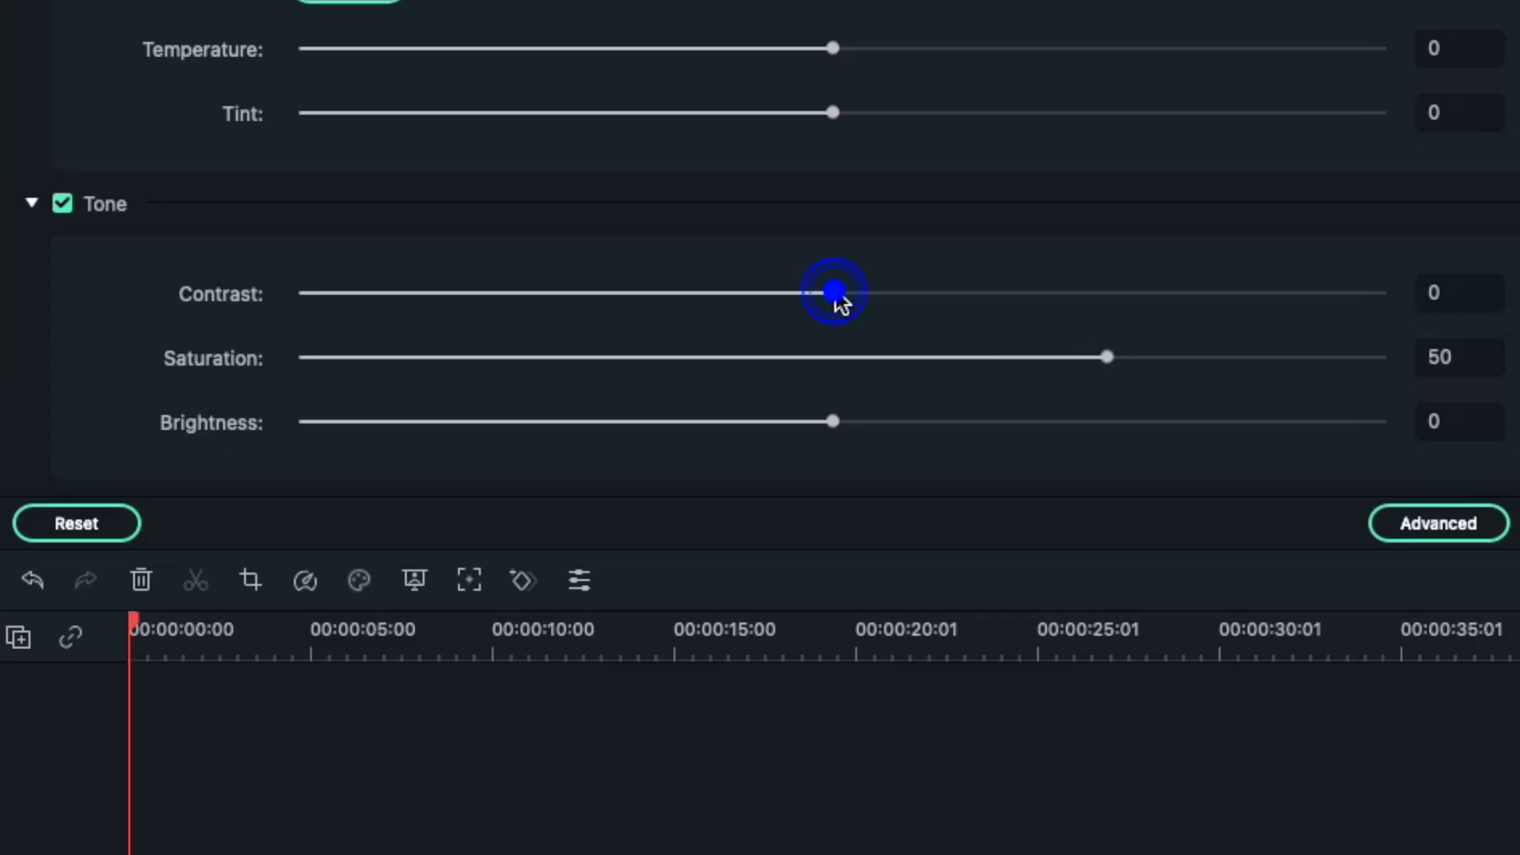
drag(895, 294, 937, 294)
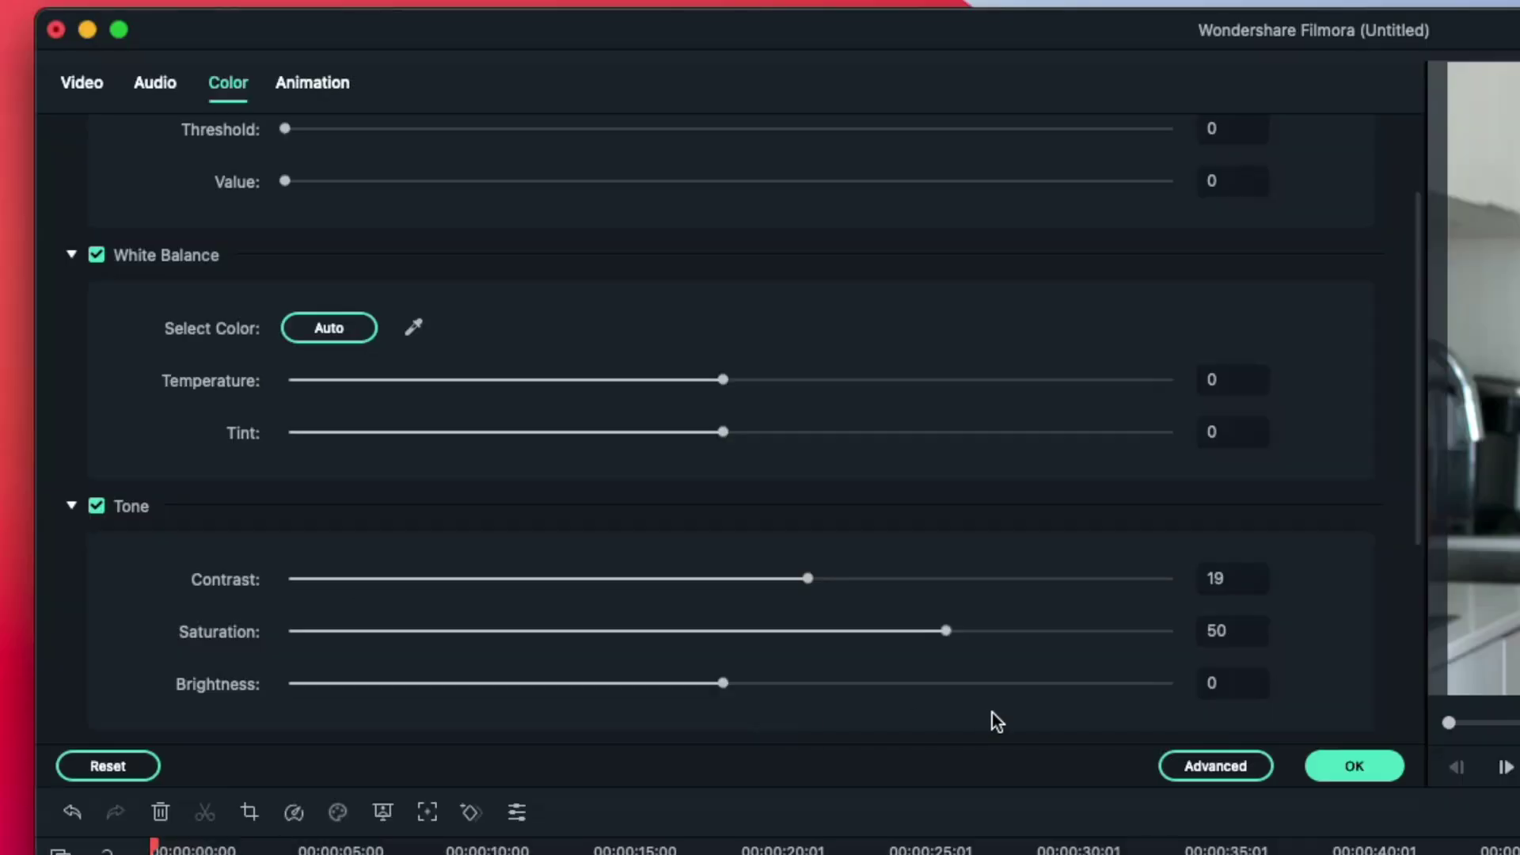
click(1190, 768)
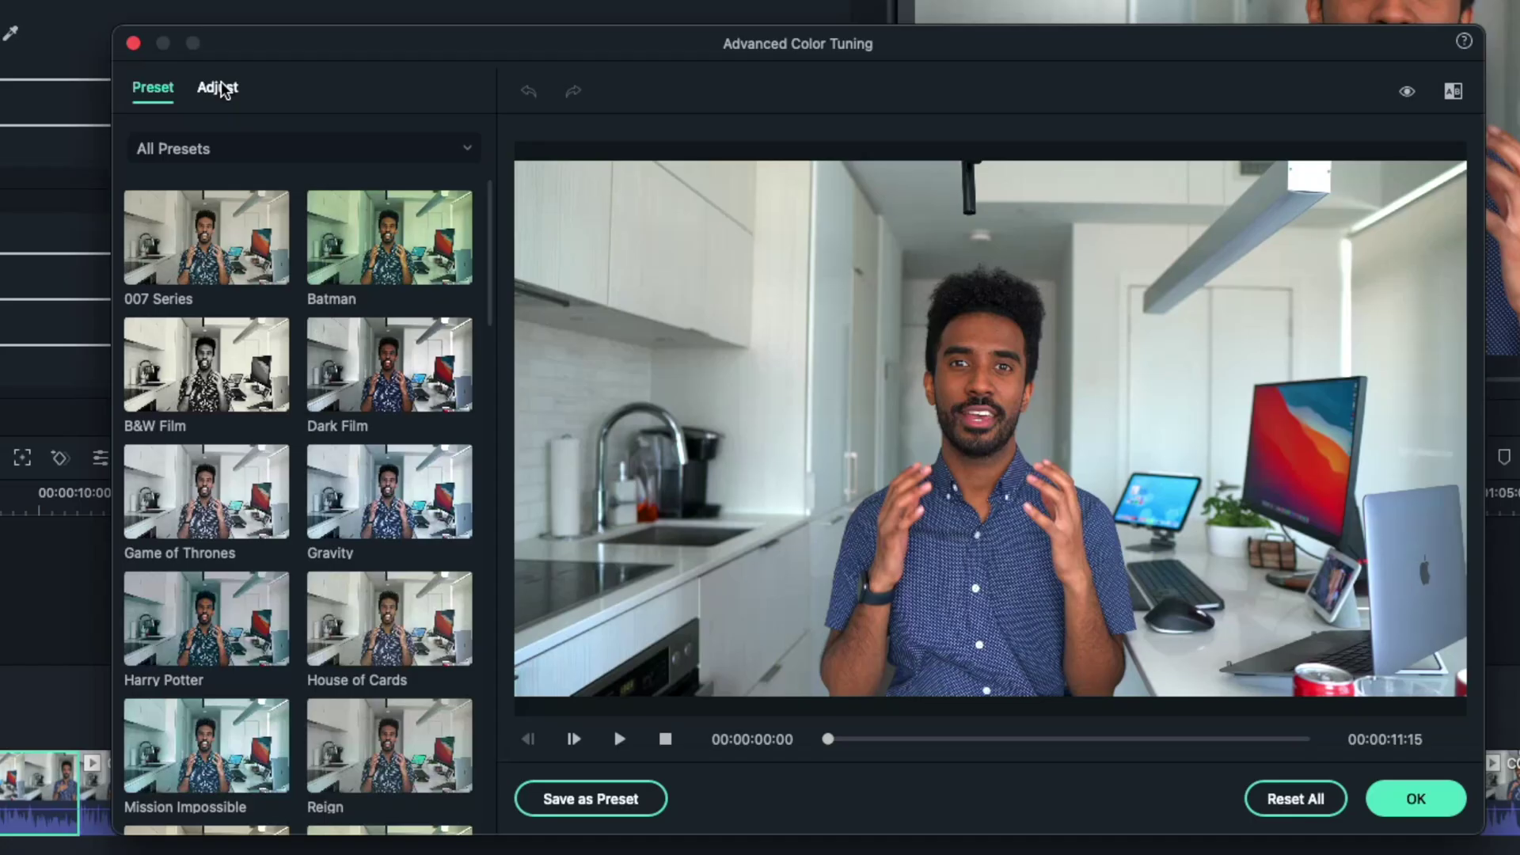
click(650, 397)
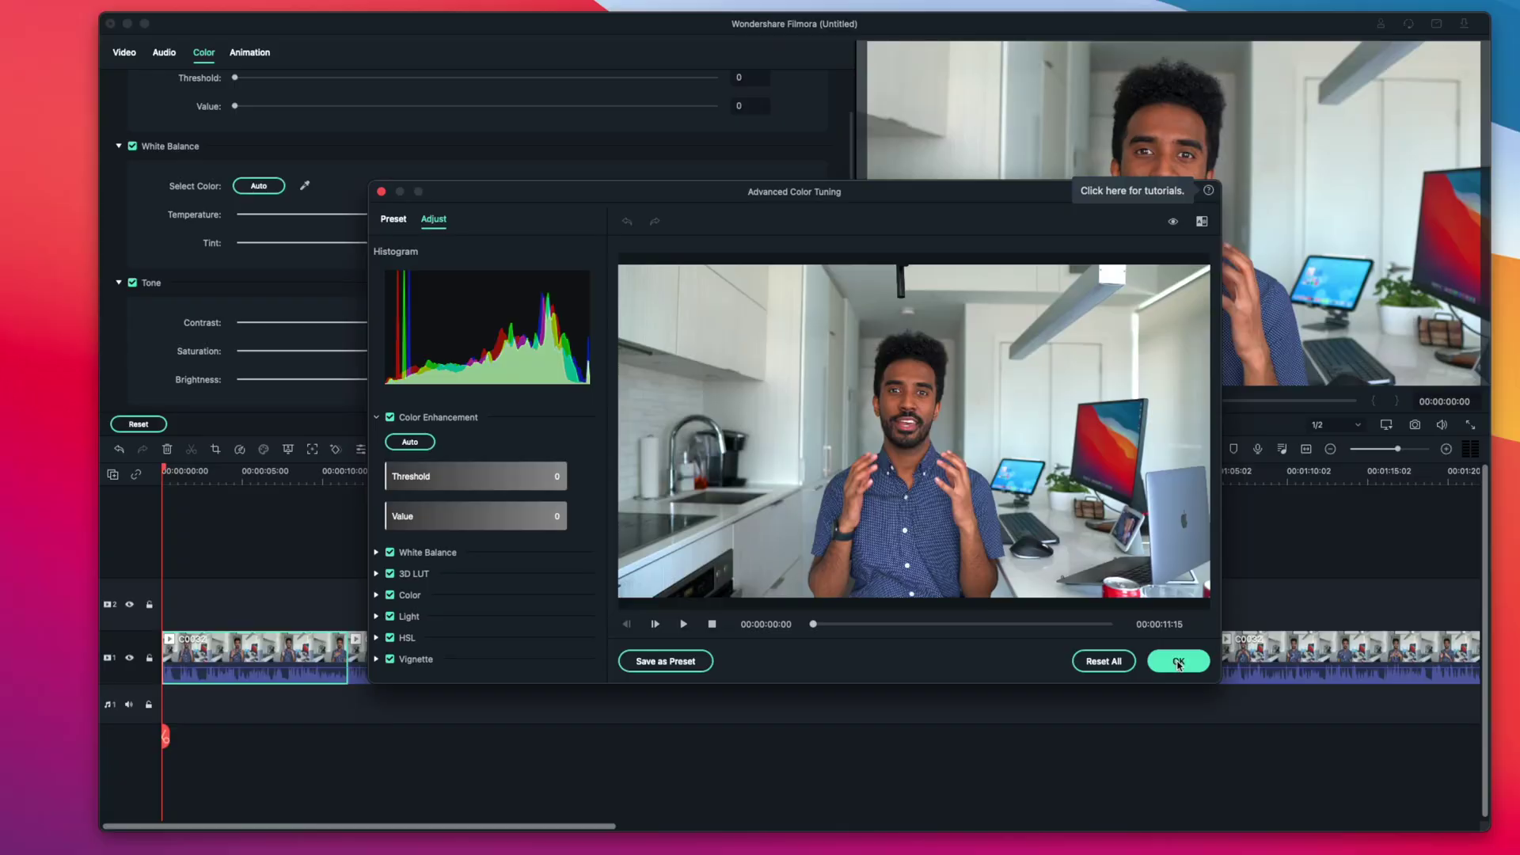
click(1415, 801)
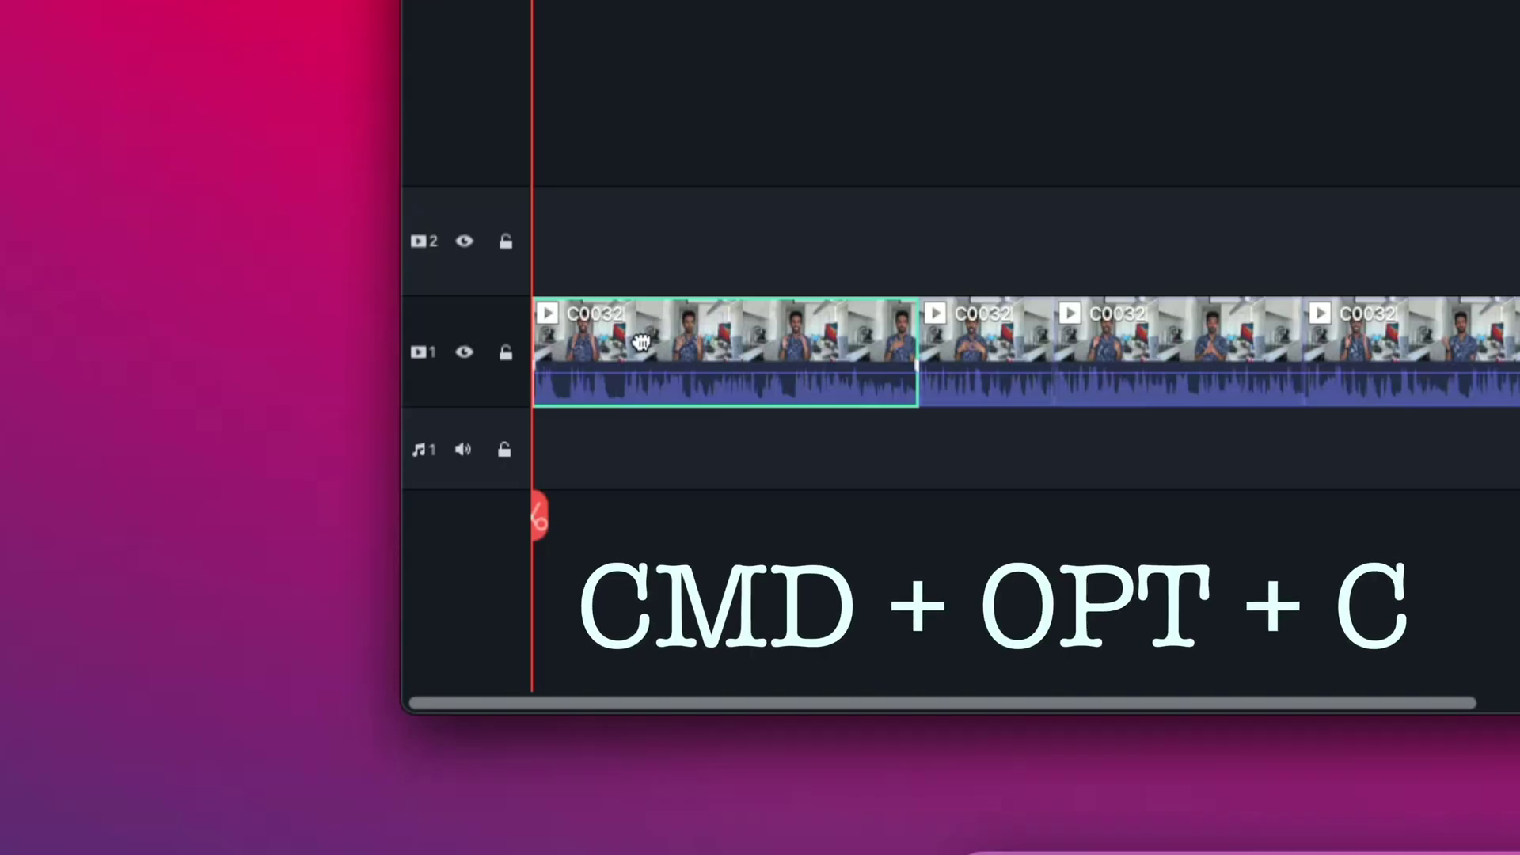
Step: Marquee-select all the remaining clips on video track 1
drag(1356, 747, 383, 630)
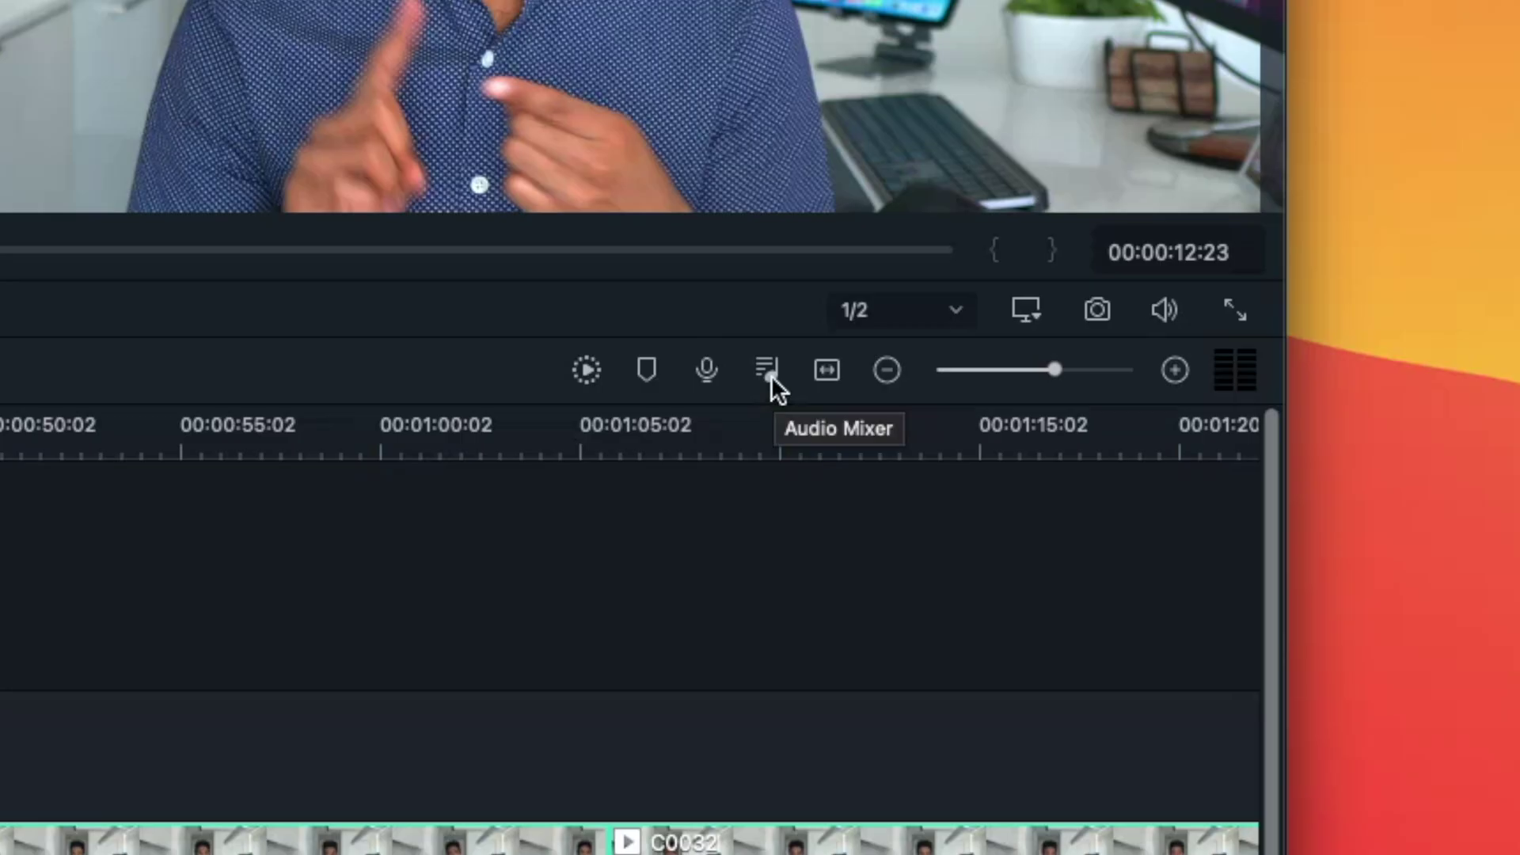
Step: Drag the Audio Mixer's Master fader to -6.0 dB and confirm
click(771, 378)
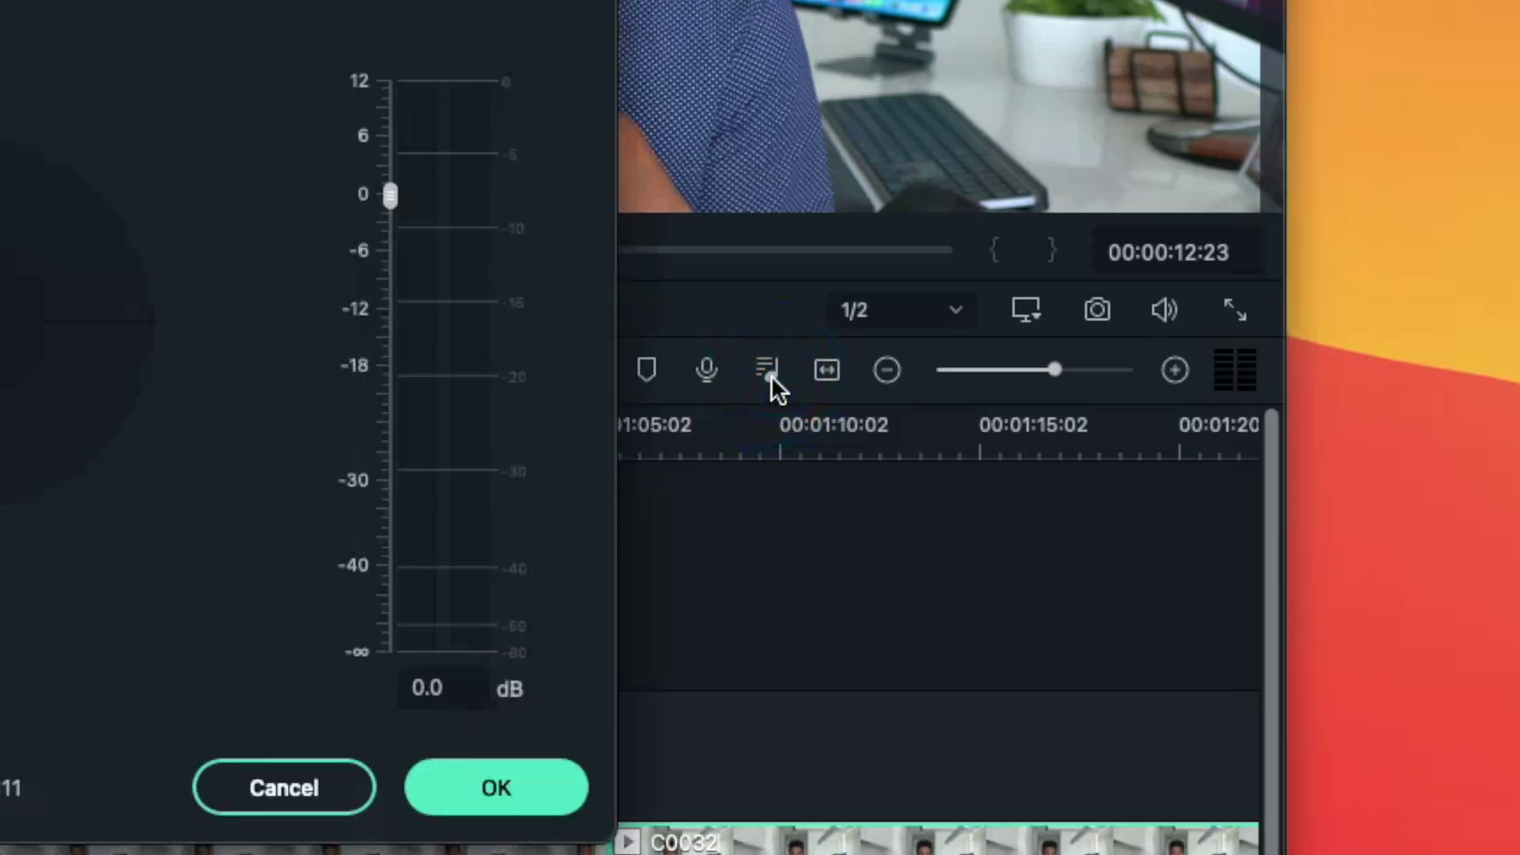
drag(389, 194, 382, 226)
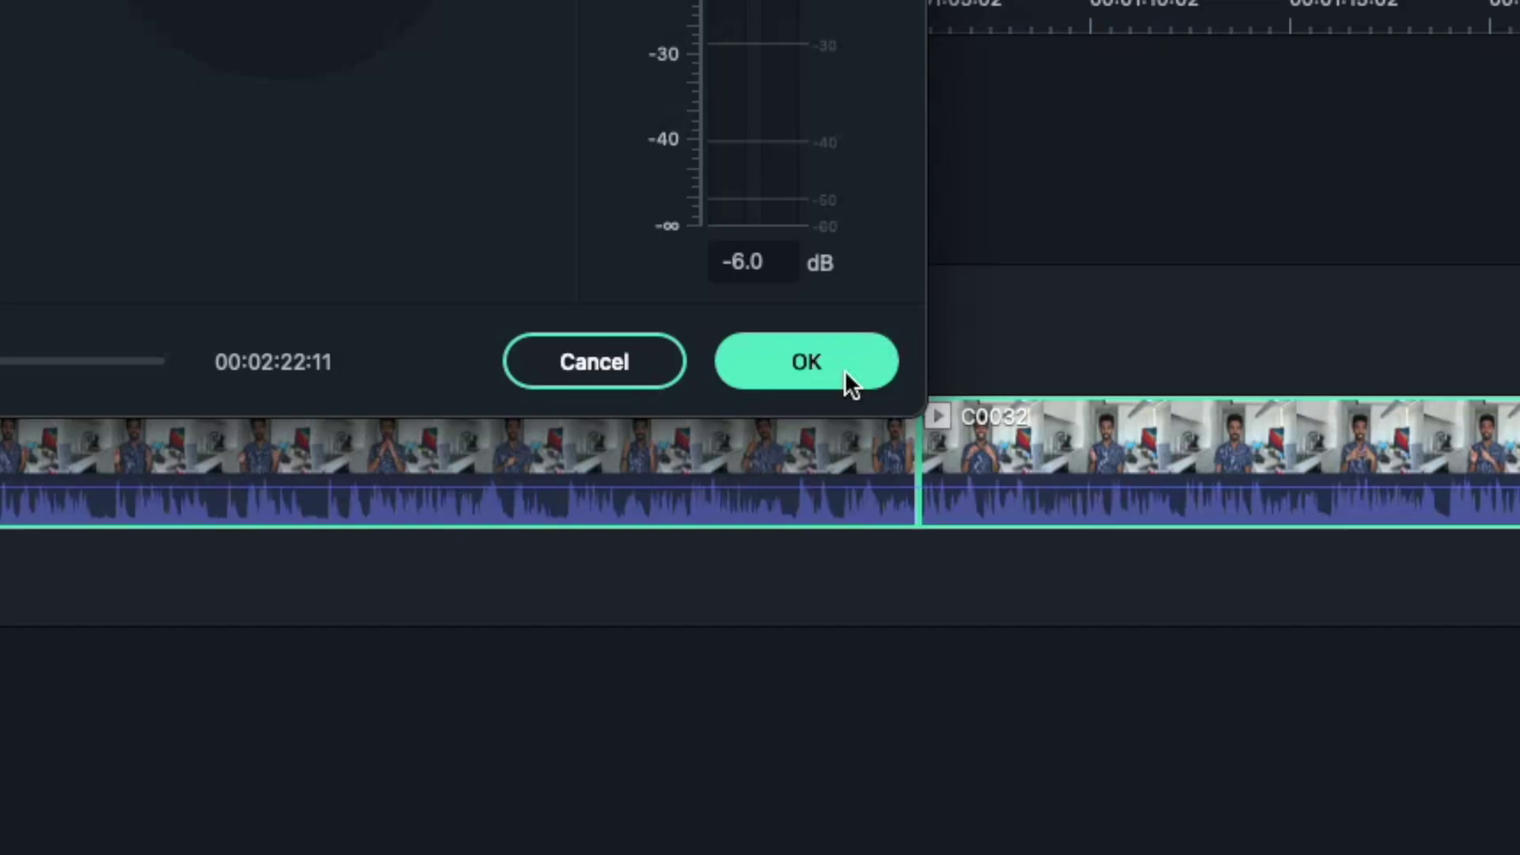
click(846, 381)
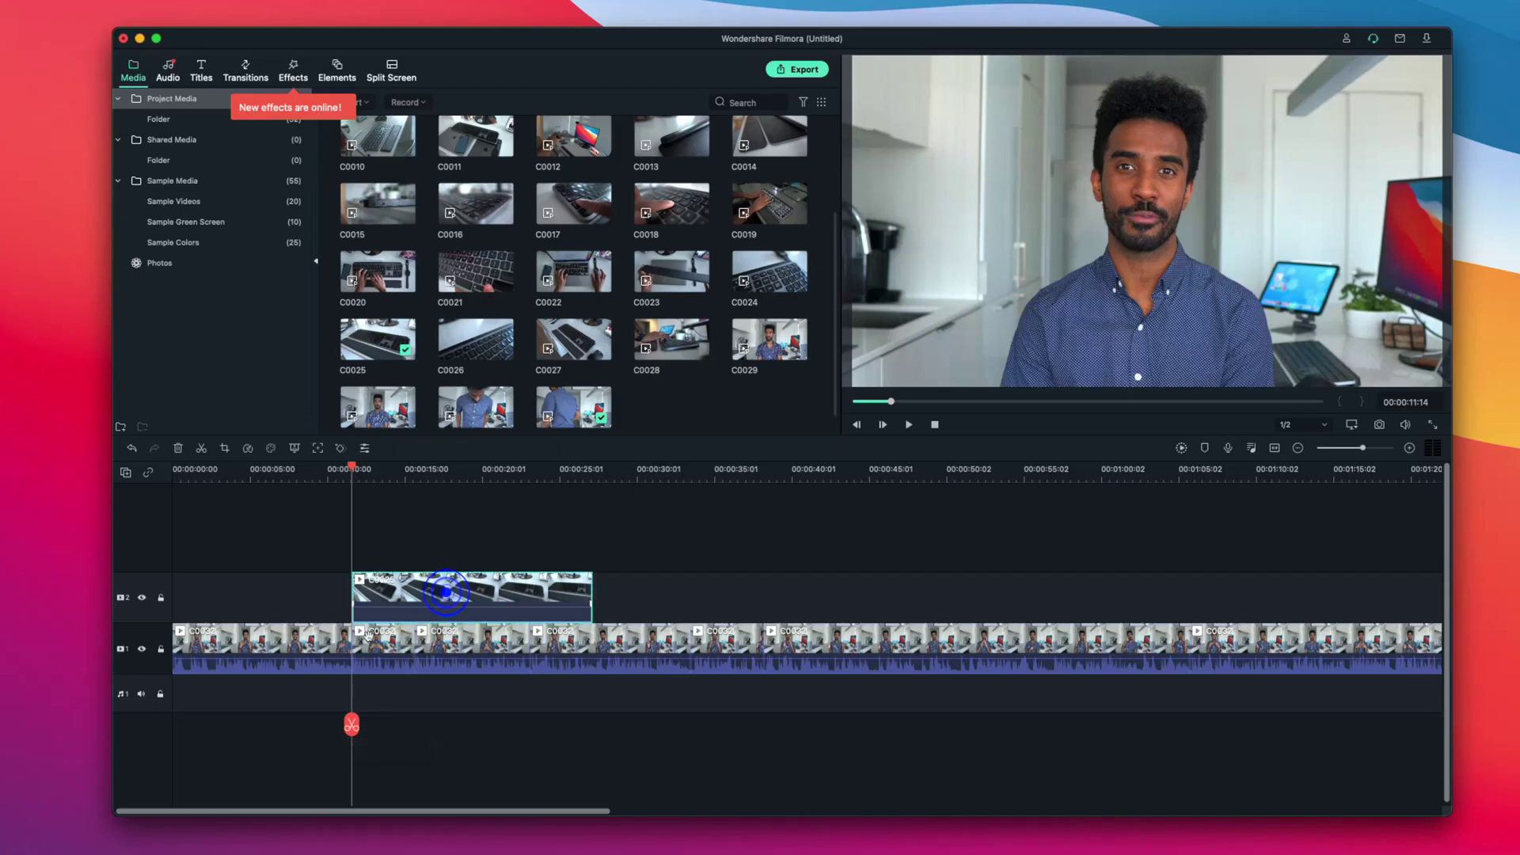
drag(354, 727, 355, 725)
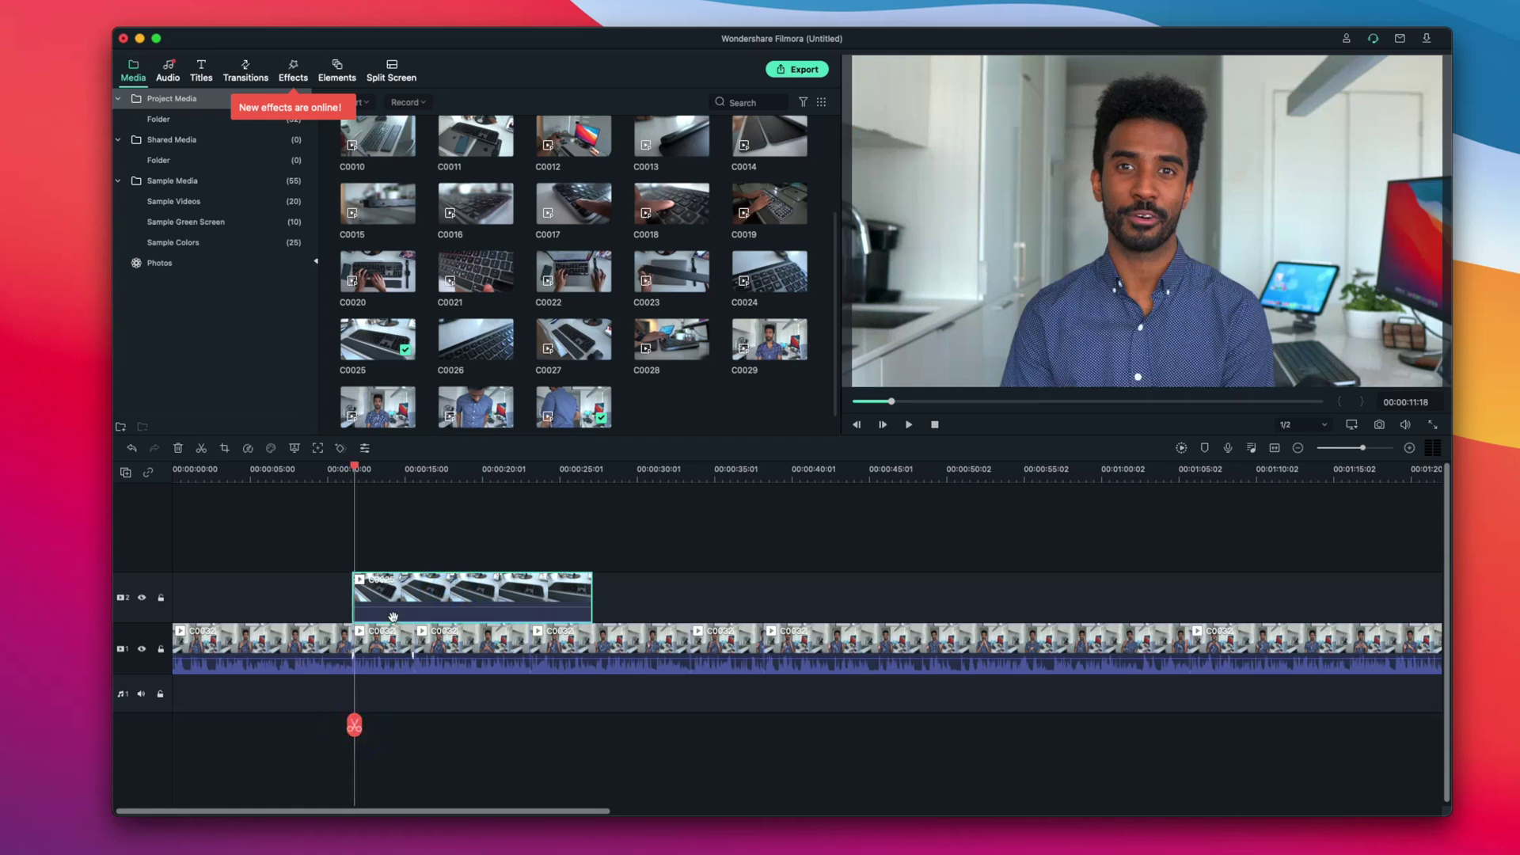
Step: Motion-track the keys above the arrow keys in the upper-track C0025 clip with a small tracking box
click(404, 594)
double_click(409, 596)
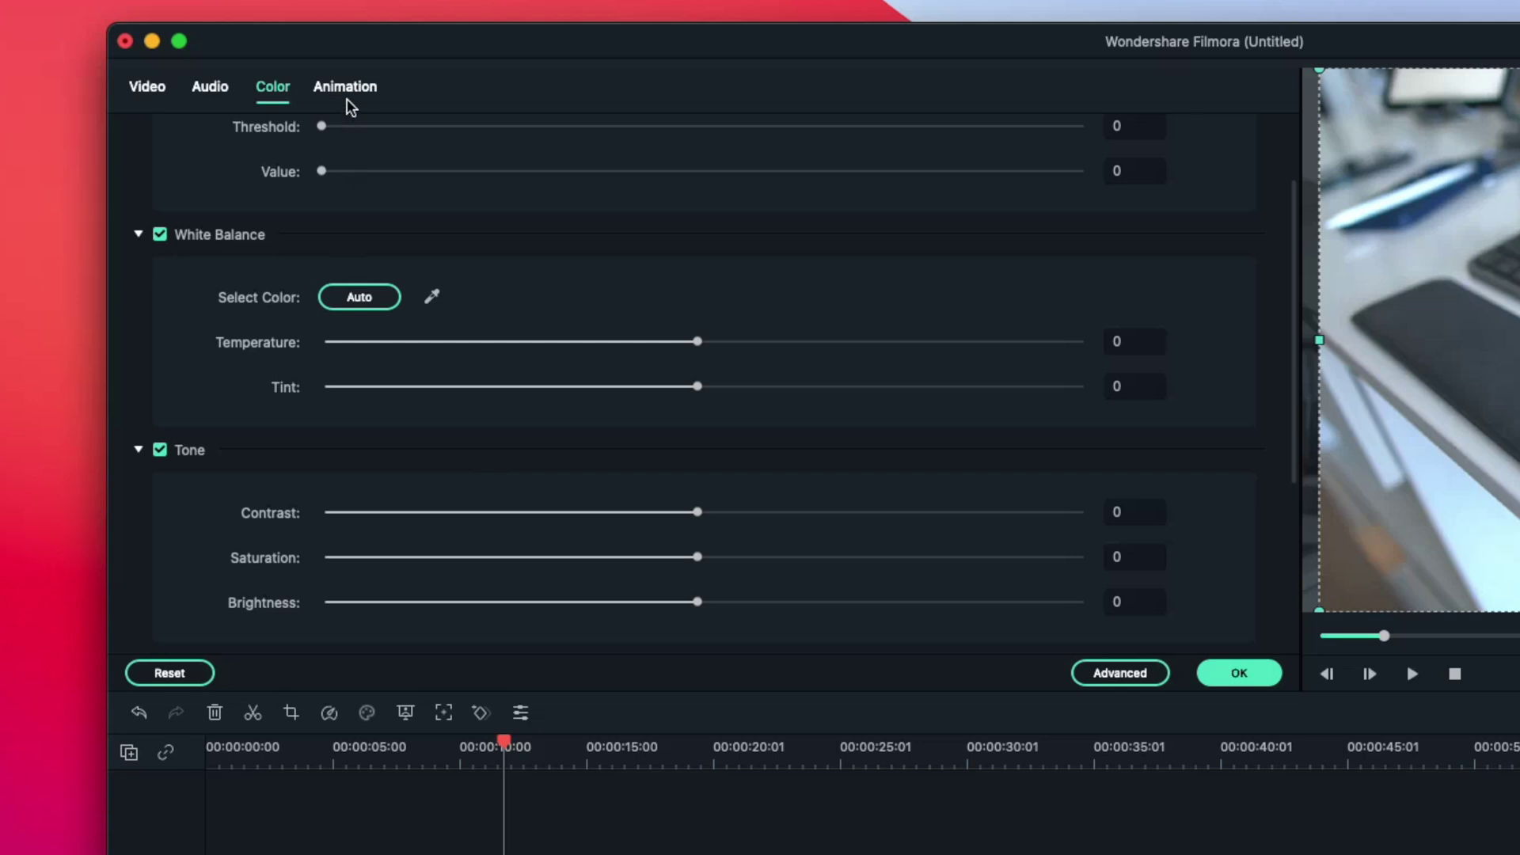
click(148, 86)
click(190, 366)
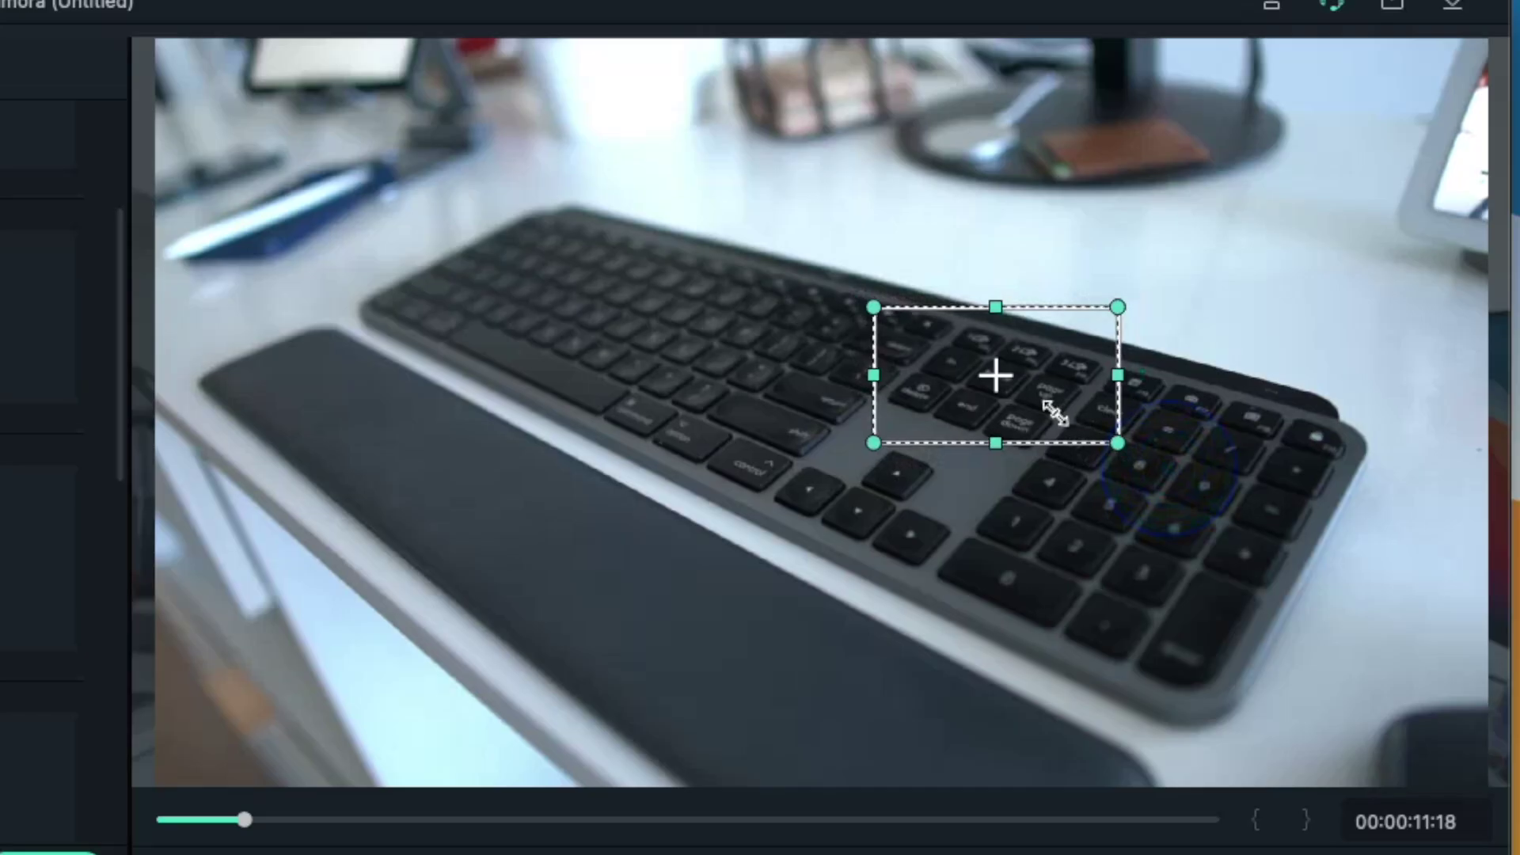
drag(1519, 330, 1519, 306)
drag(995, 375, 988, 374)
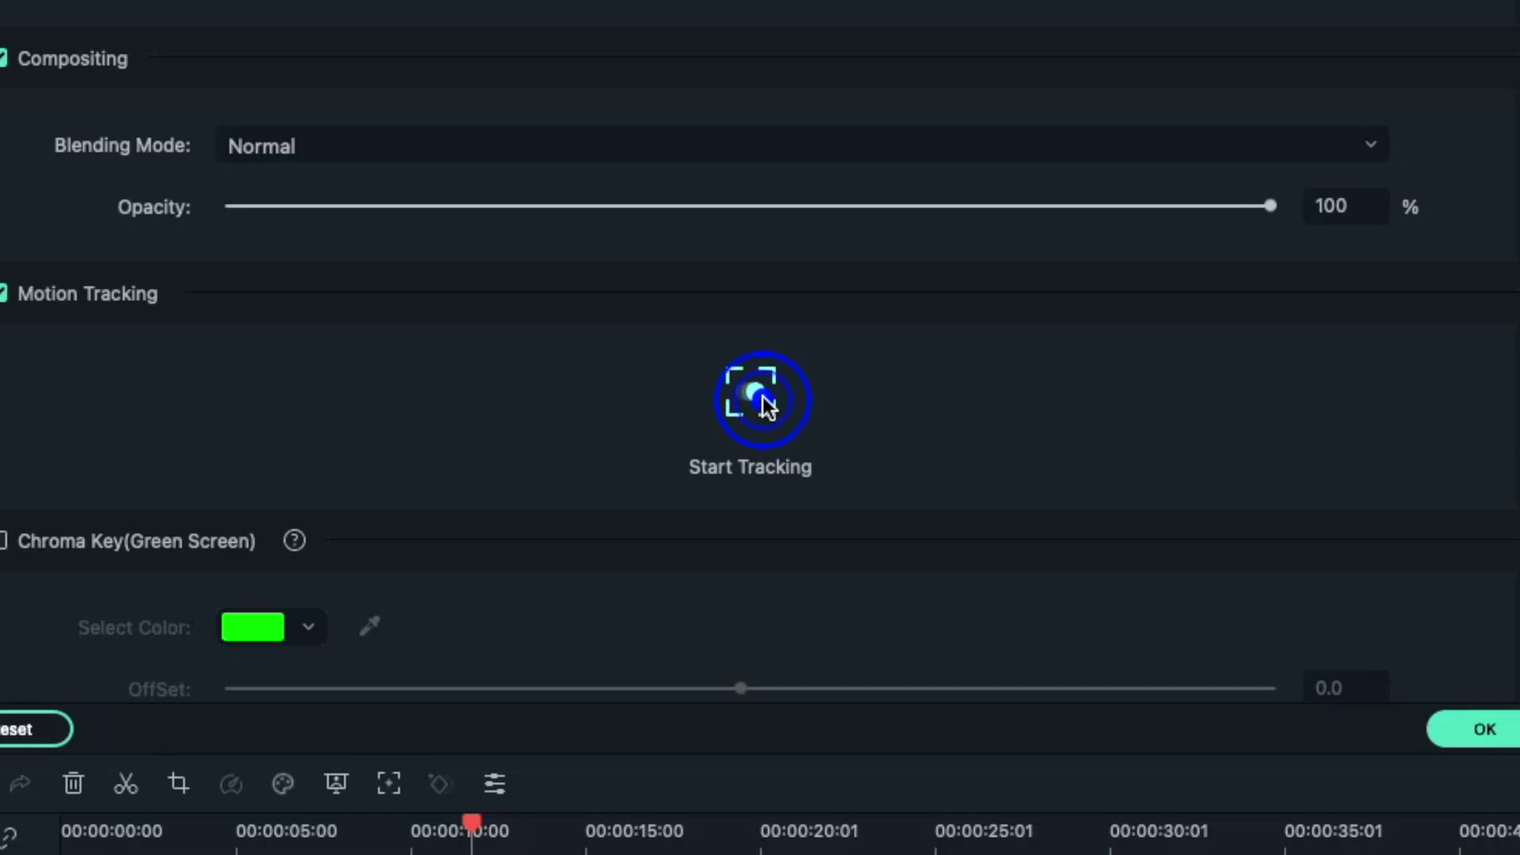
click(762, 400)
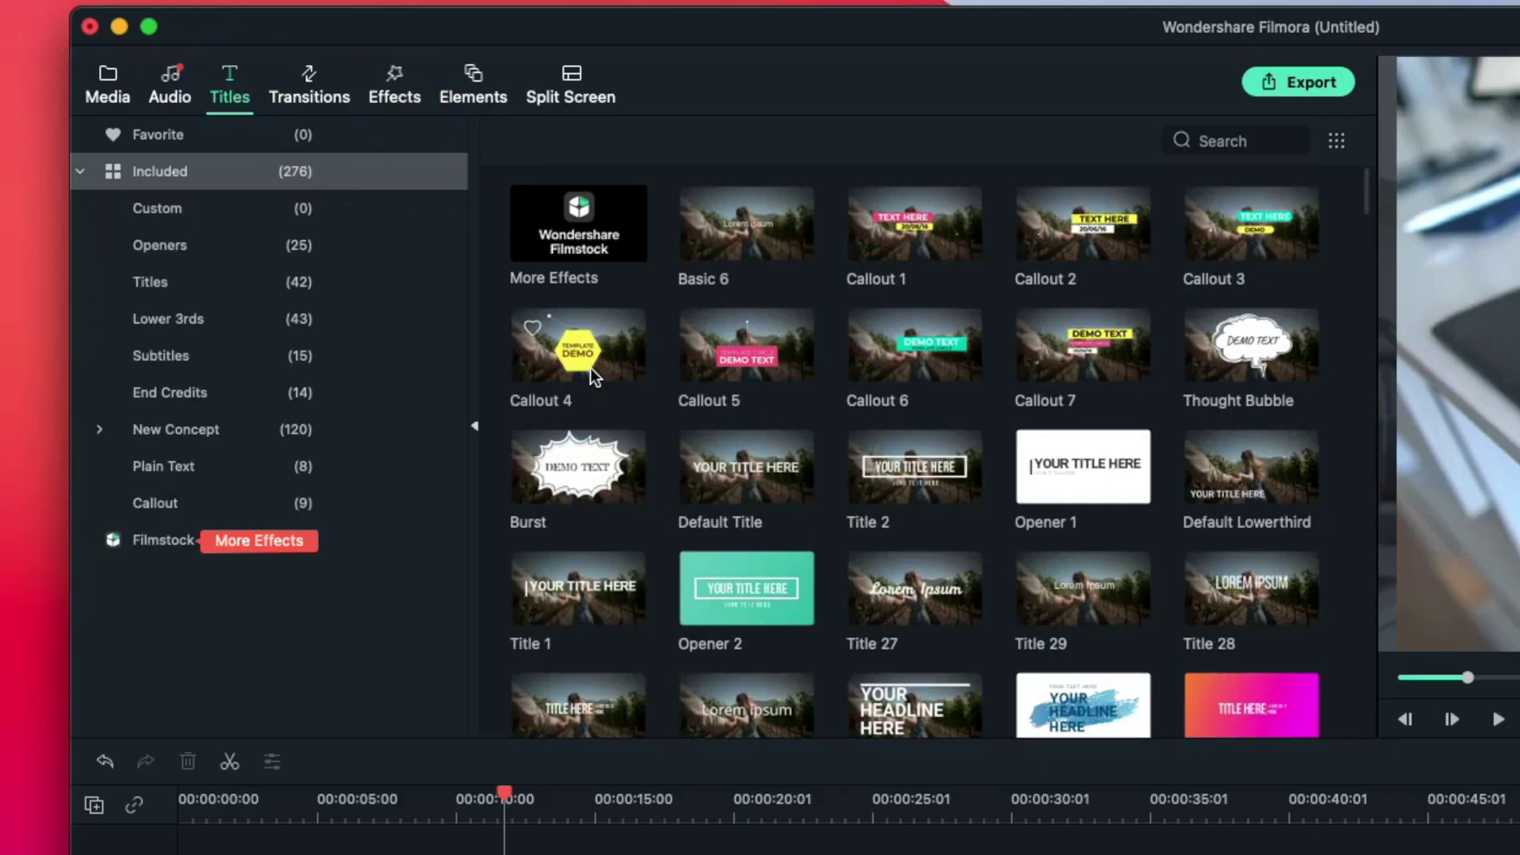
Step: Place a Callout 4 title on track 3 above C0025 and correct its text to read MX Keys
scroll(843, 483, down, 3)
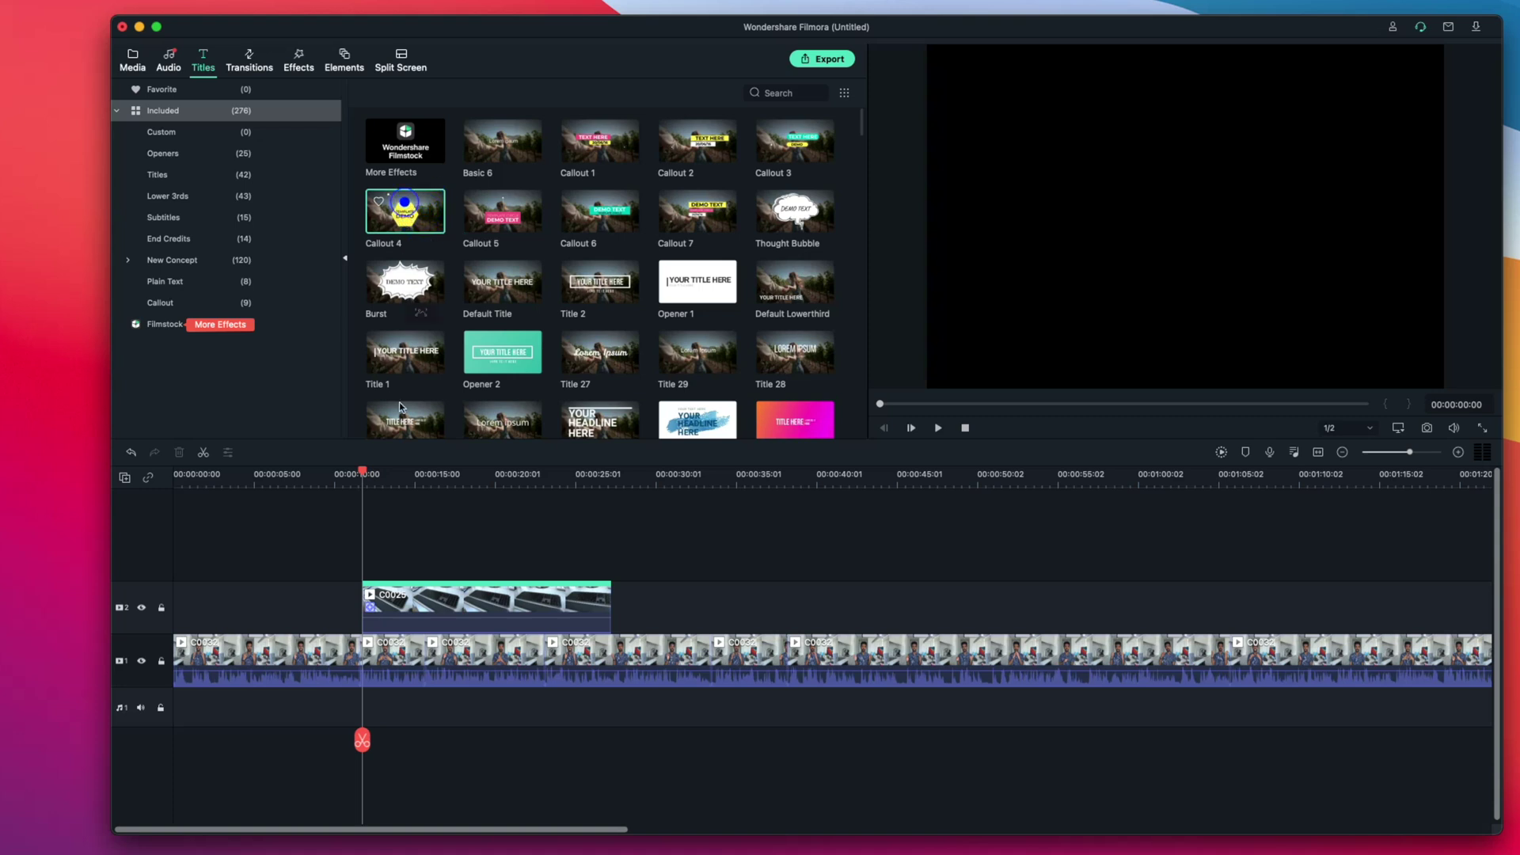
drag(404, 211, 369, 564)
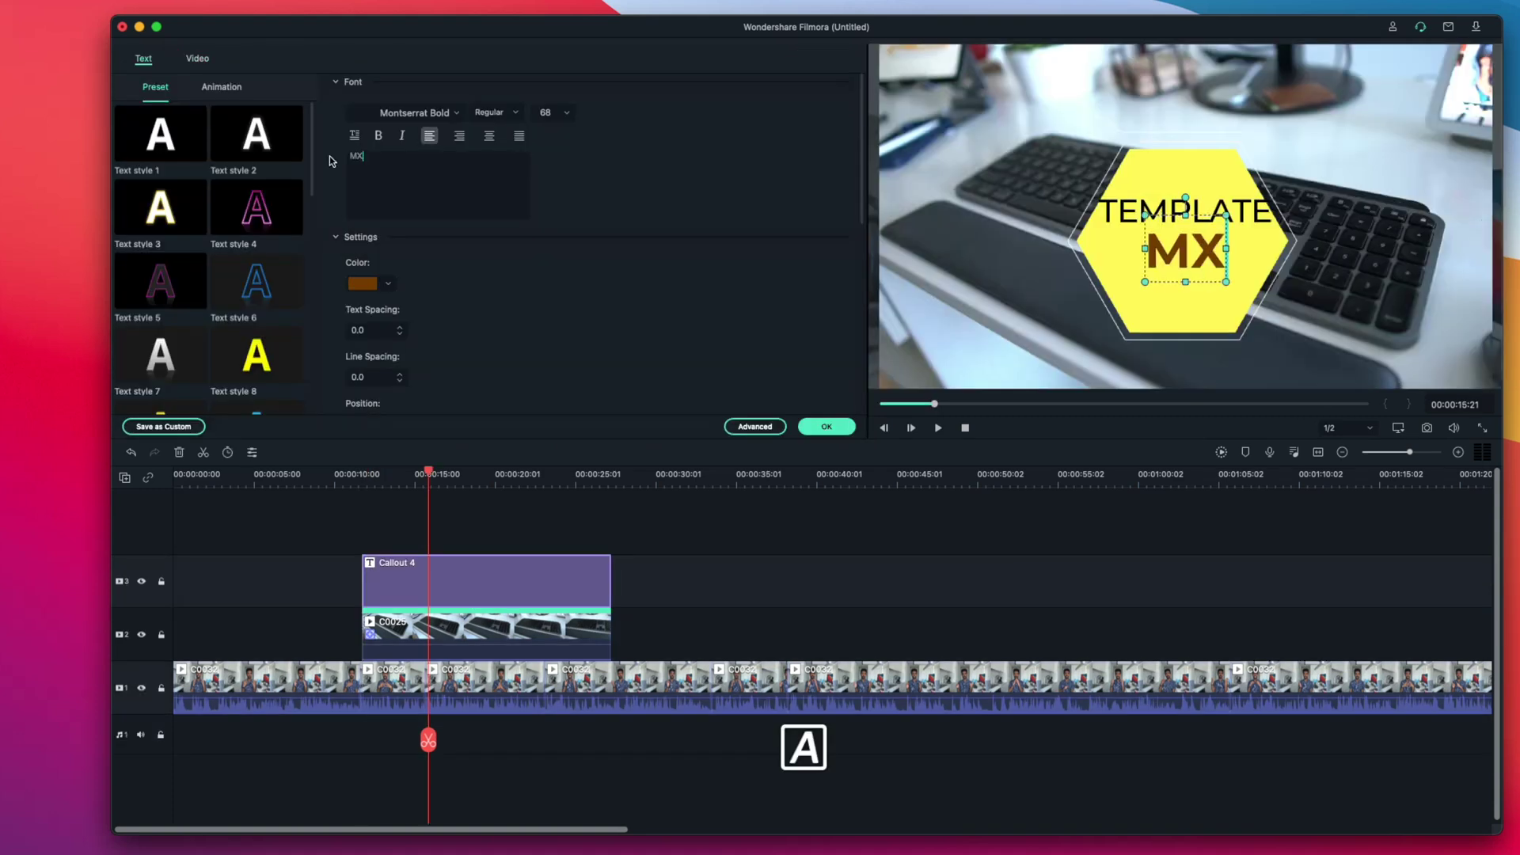
text(Keu)
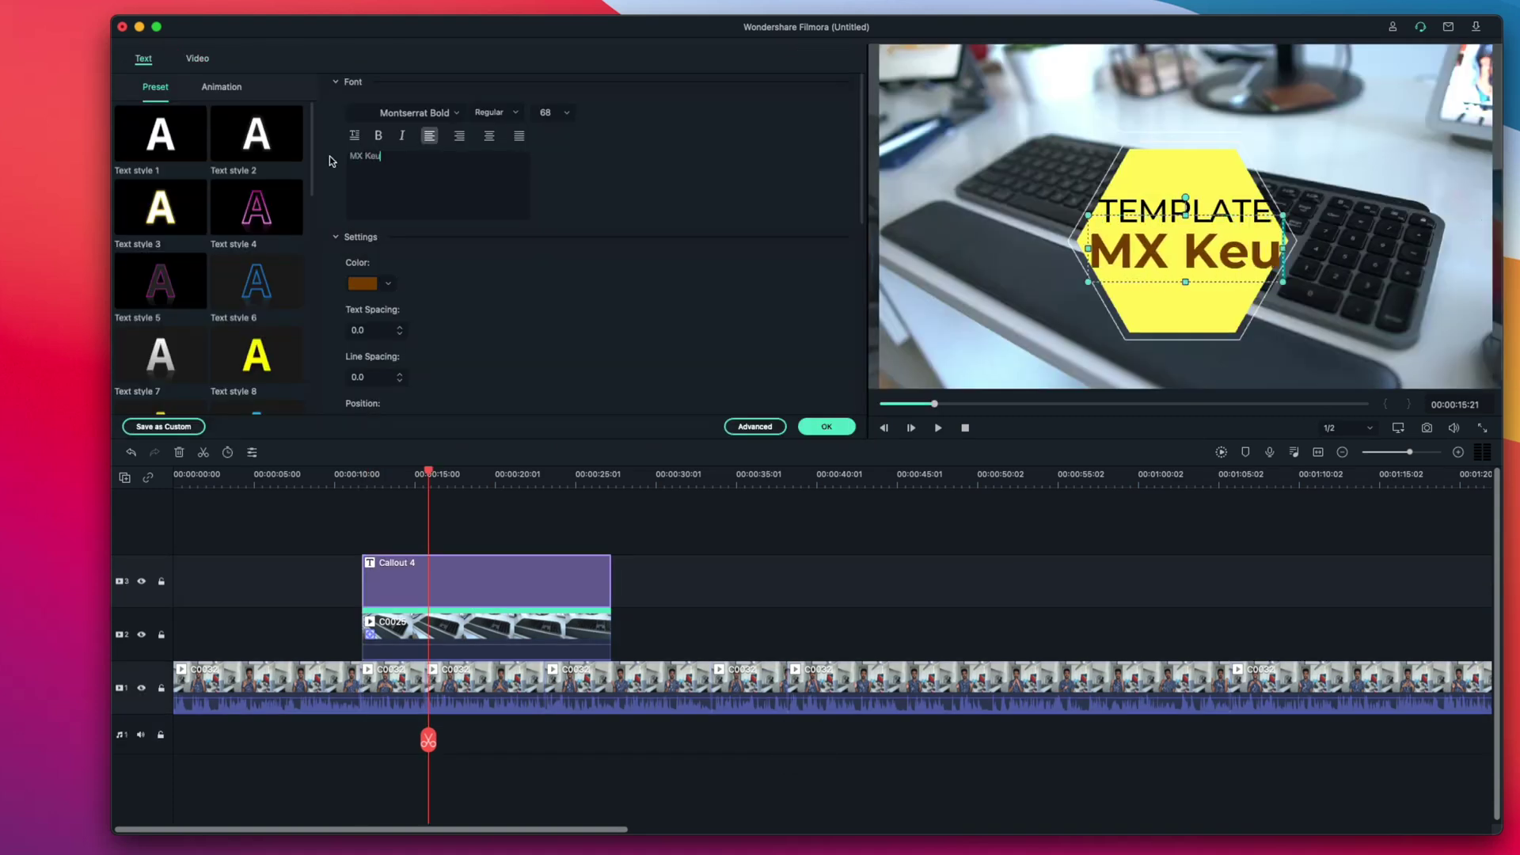
text(s)
key(BackSpace)
key(BackSpace)
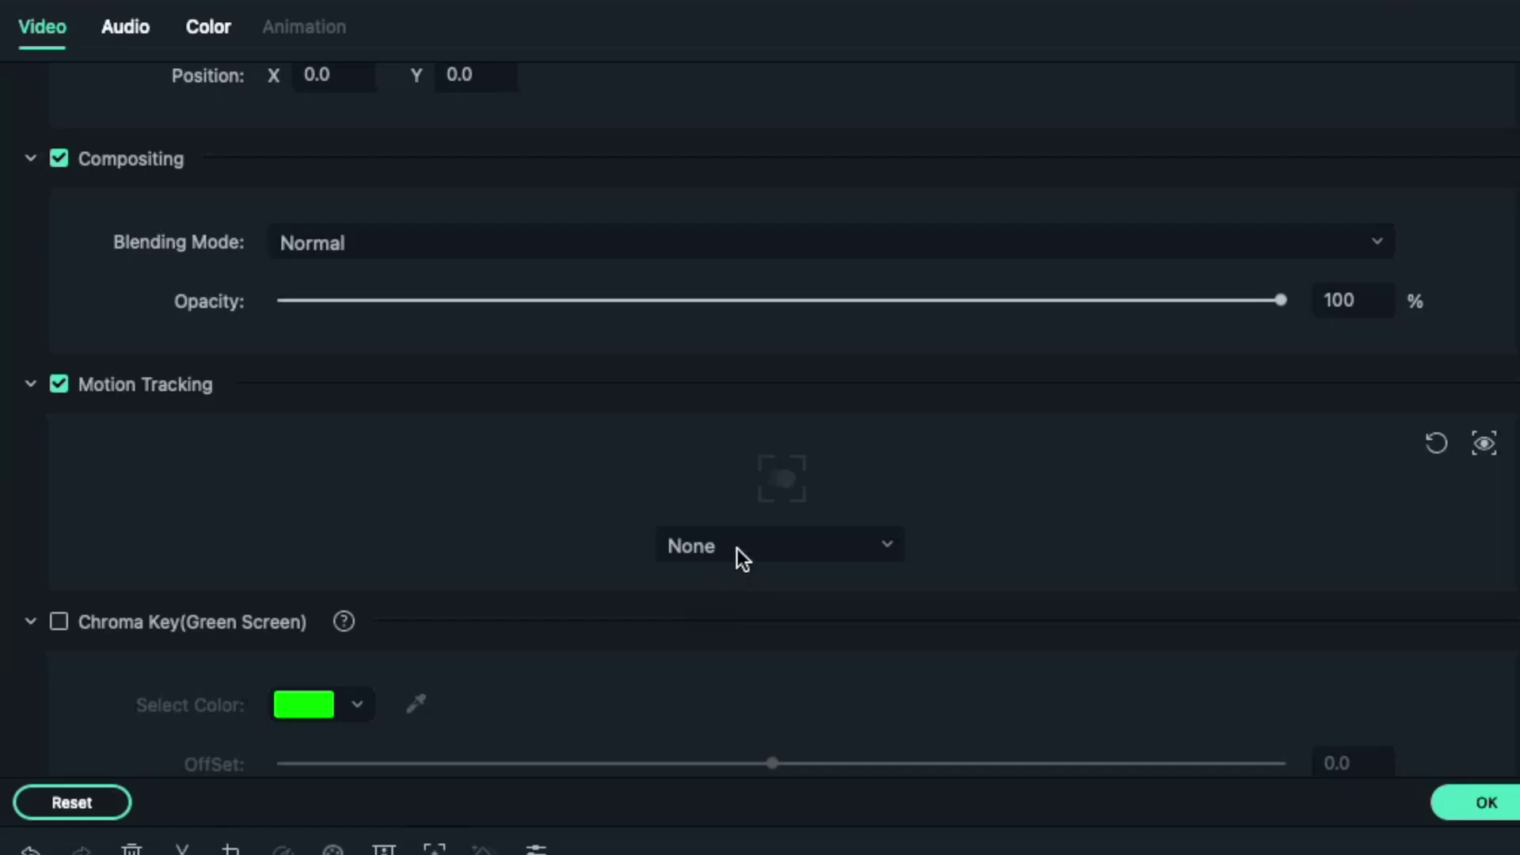
Step: Attach the Callout 4 title to C0025's motion track and scrub through to review it
click(738, 548)
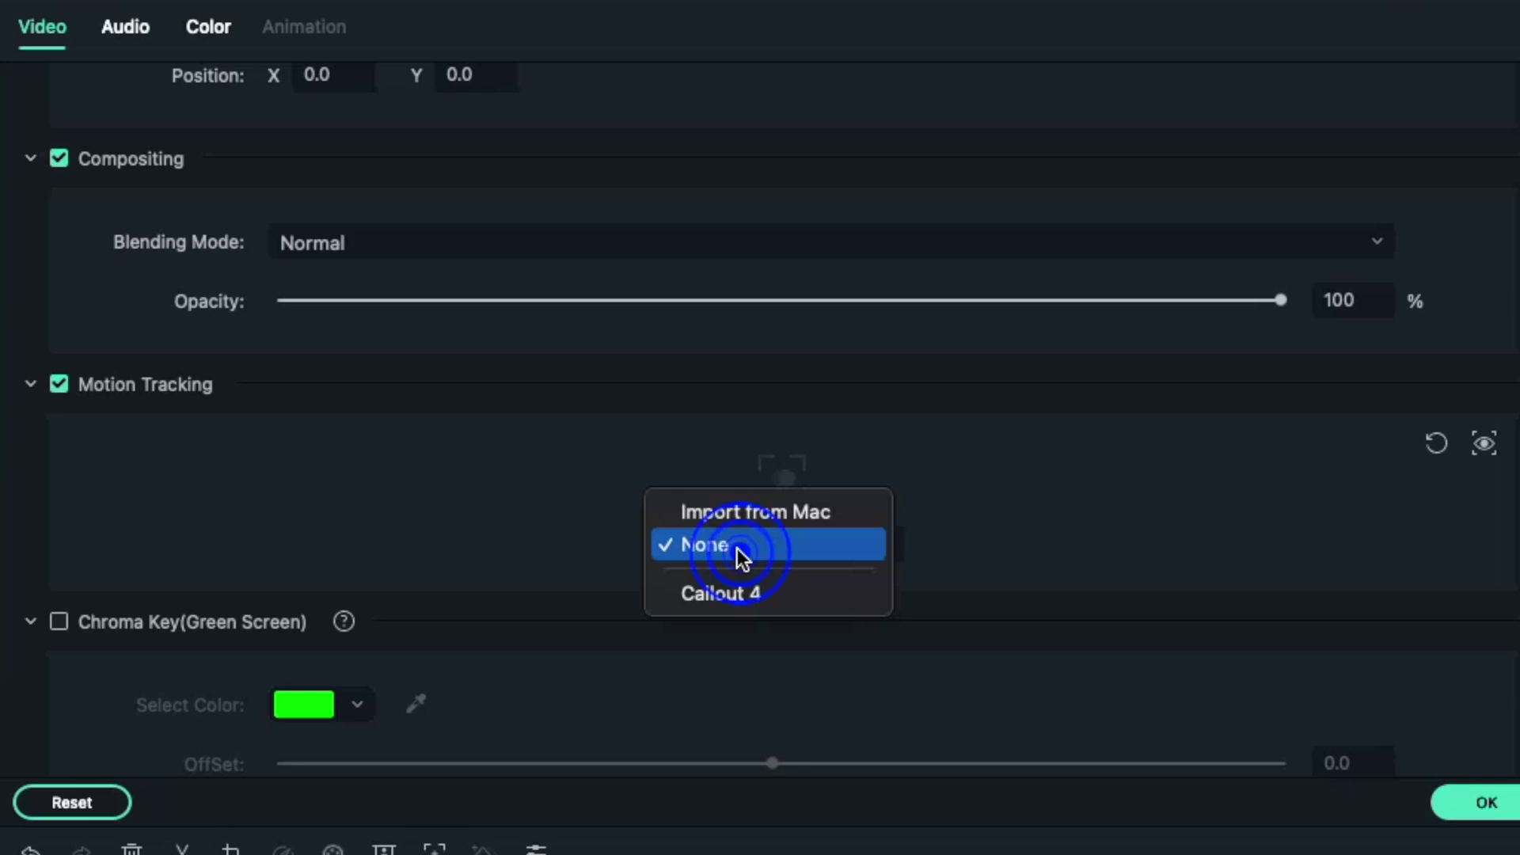
click(728, 593)
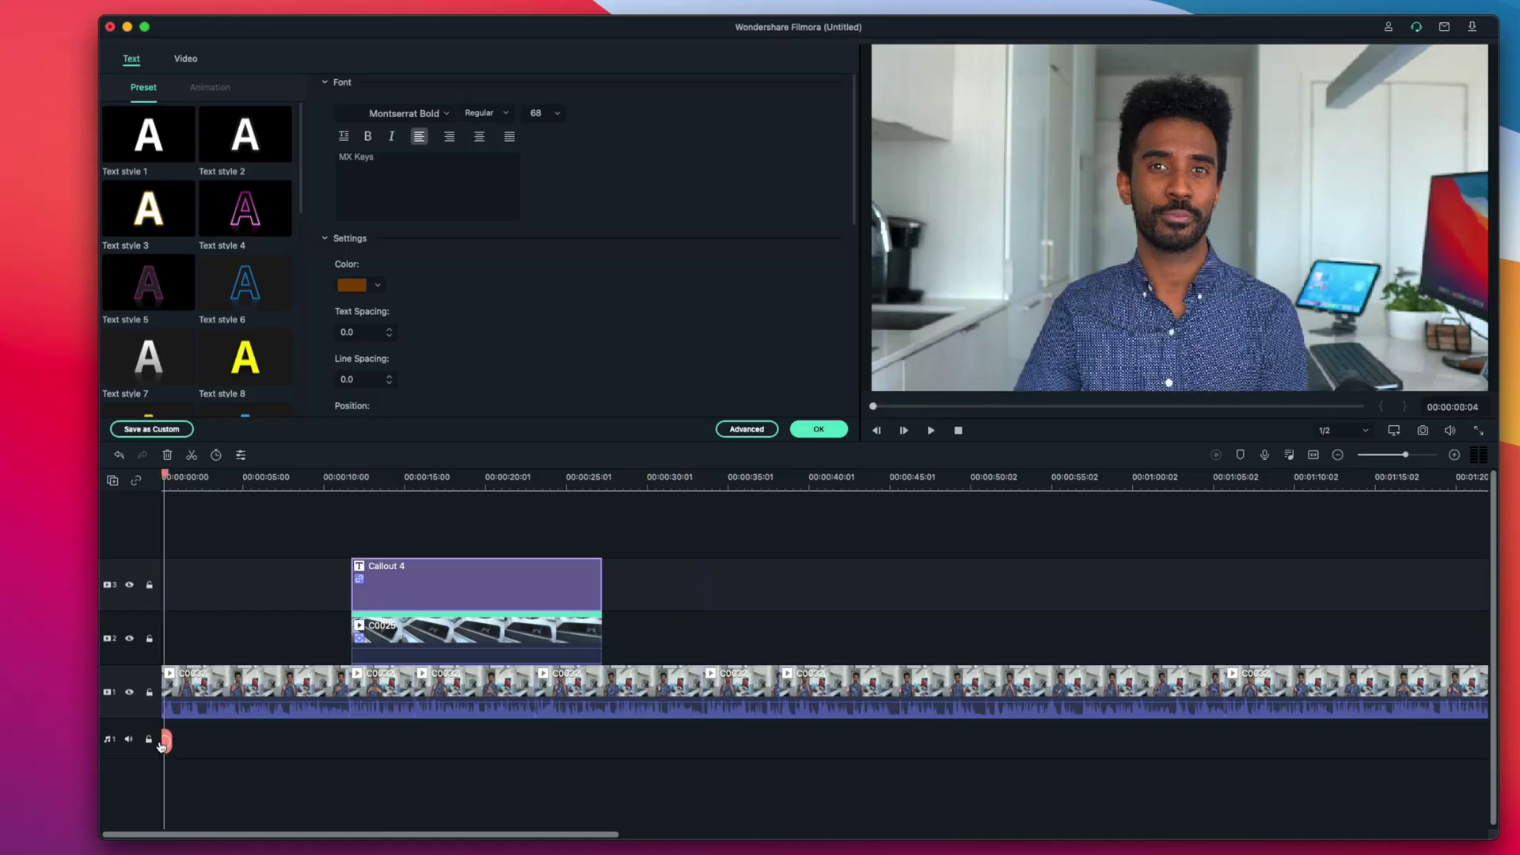
mouse_move(163, 744)
mouse_down()
mouse_move(254, 749)
mouse_move(154, 760)
mouse_up()
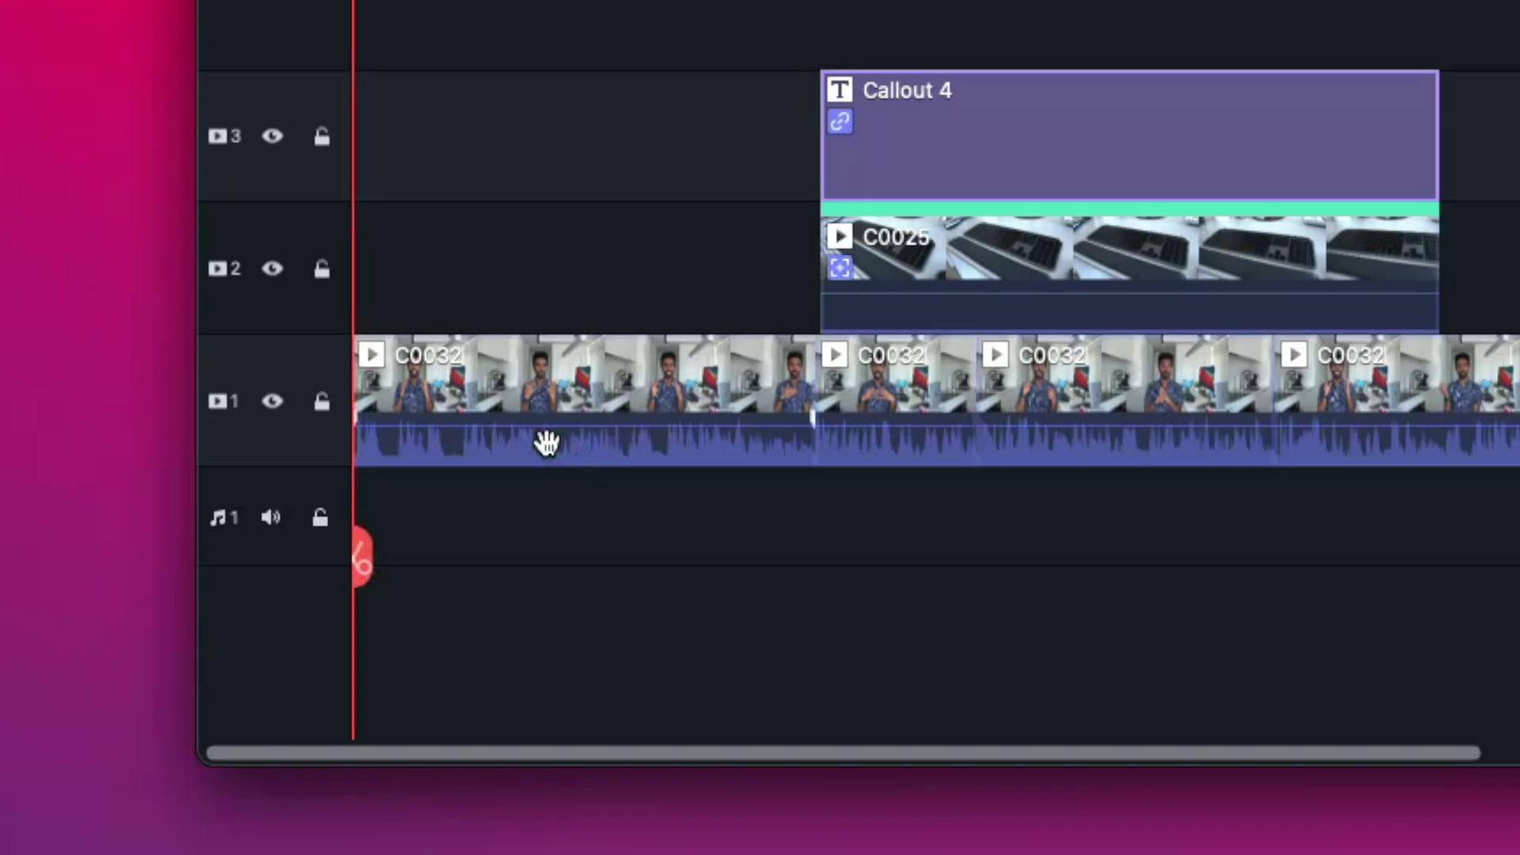
Step: Add a custom animation keyframe scaling the first C0032 clip to about 114.5% at its end
click(239, 708)
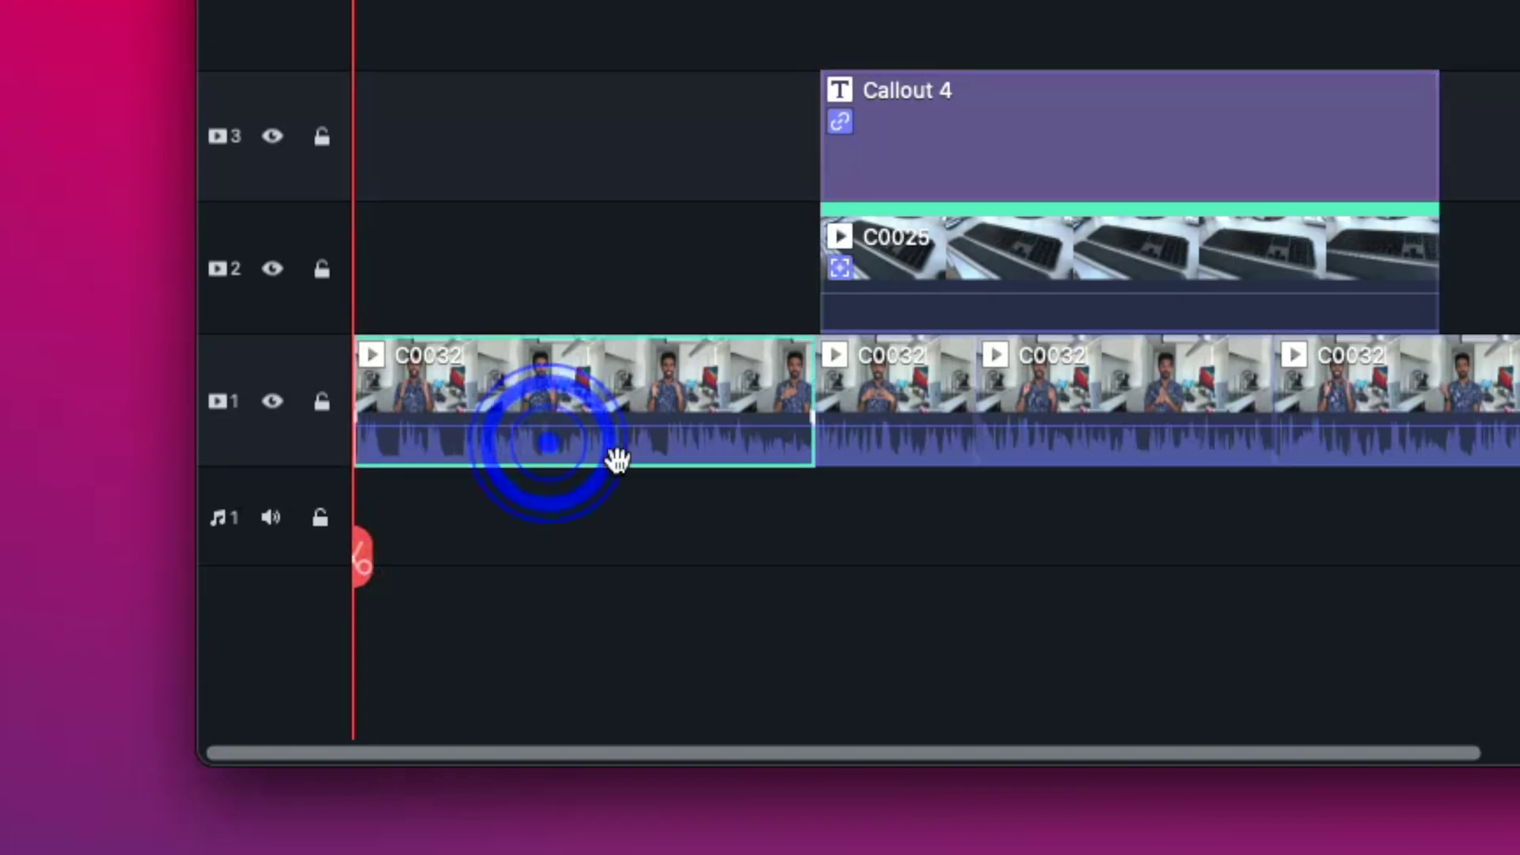
double_click(501, 410)
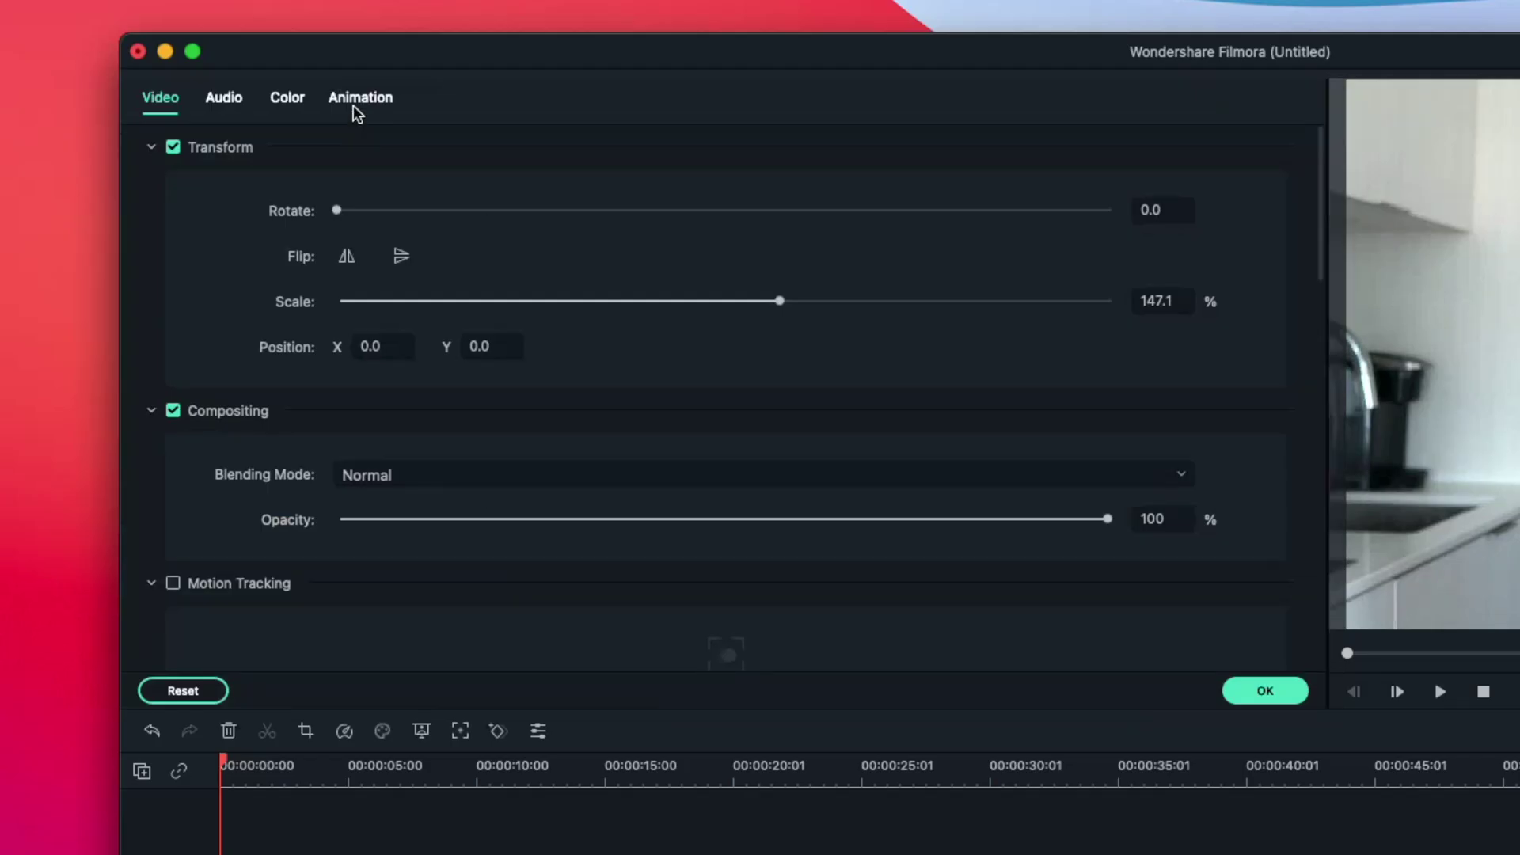
click(355, 106)
click(224, 146)
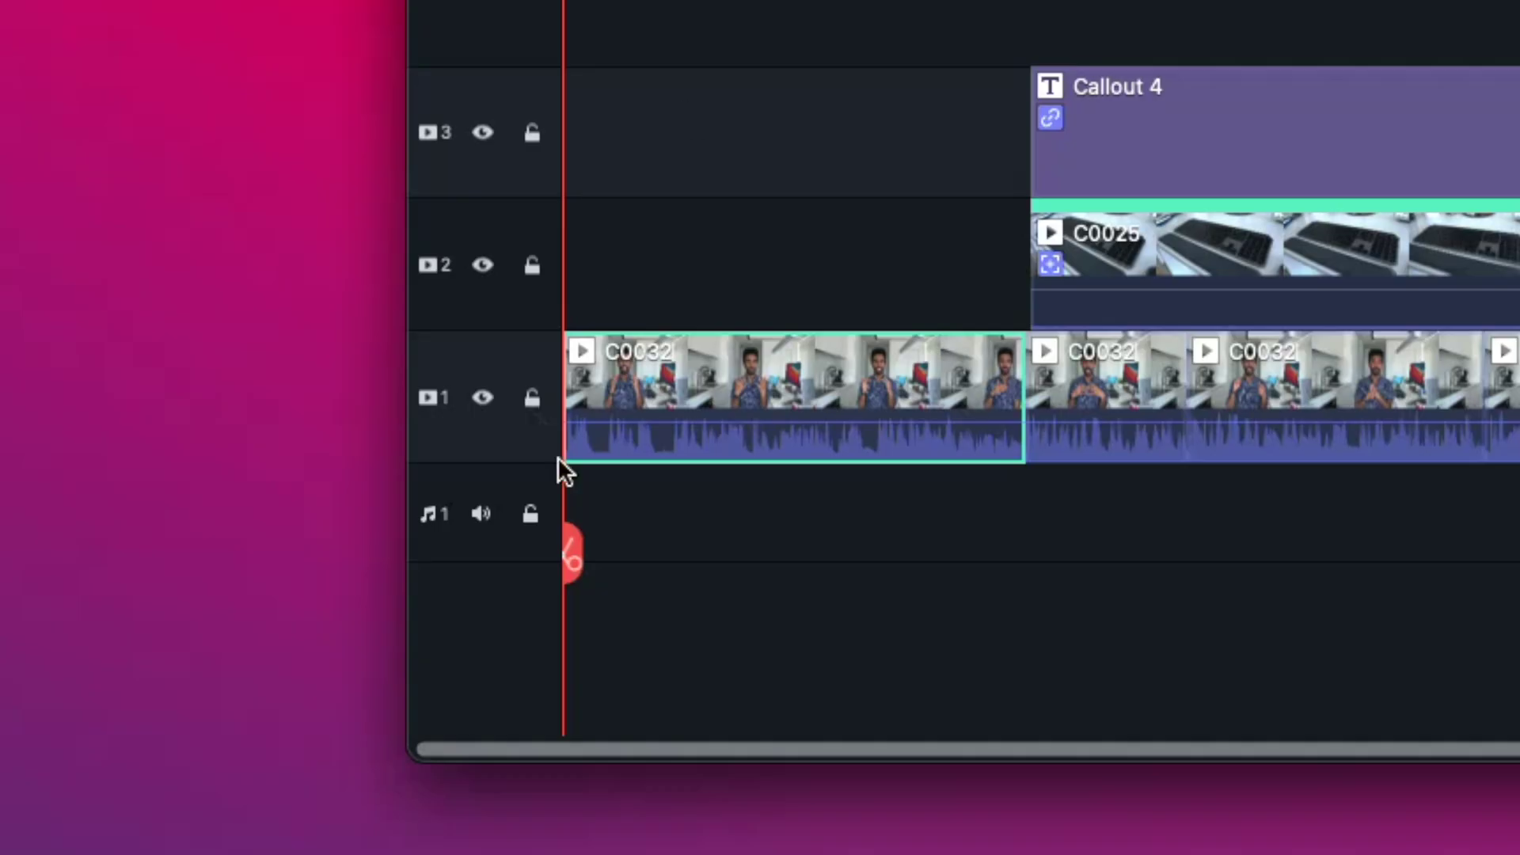
click(573, 554)
drag(573, 560, 1034, 583)
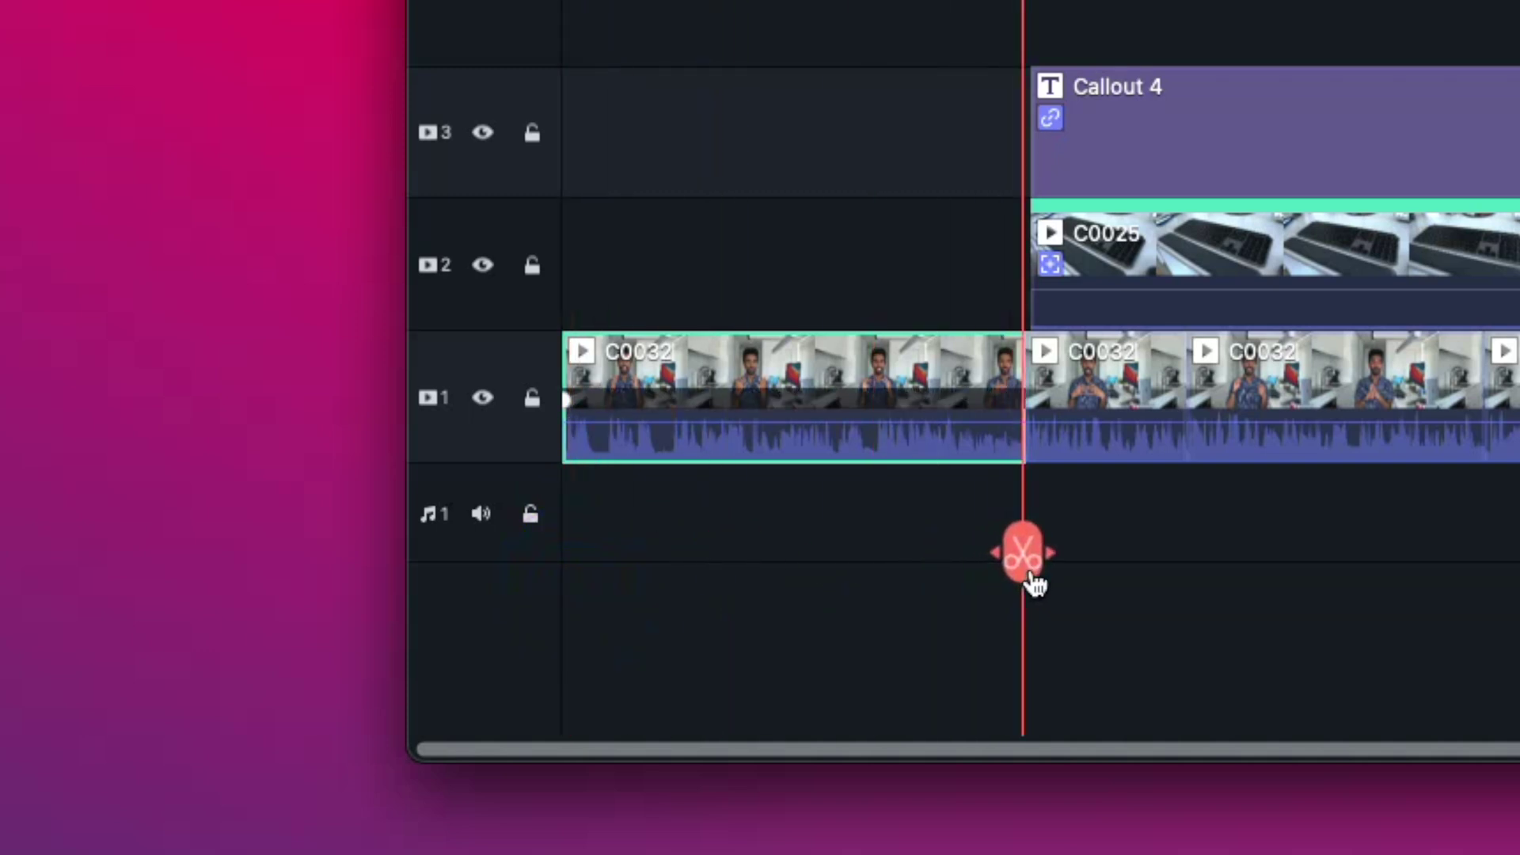
drag(696, 388, 721, 386)
click(1356, 770)
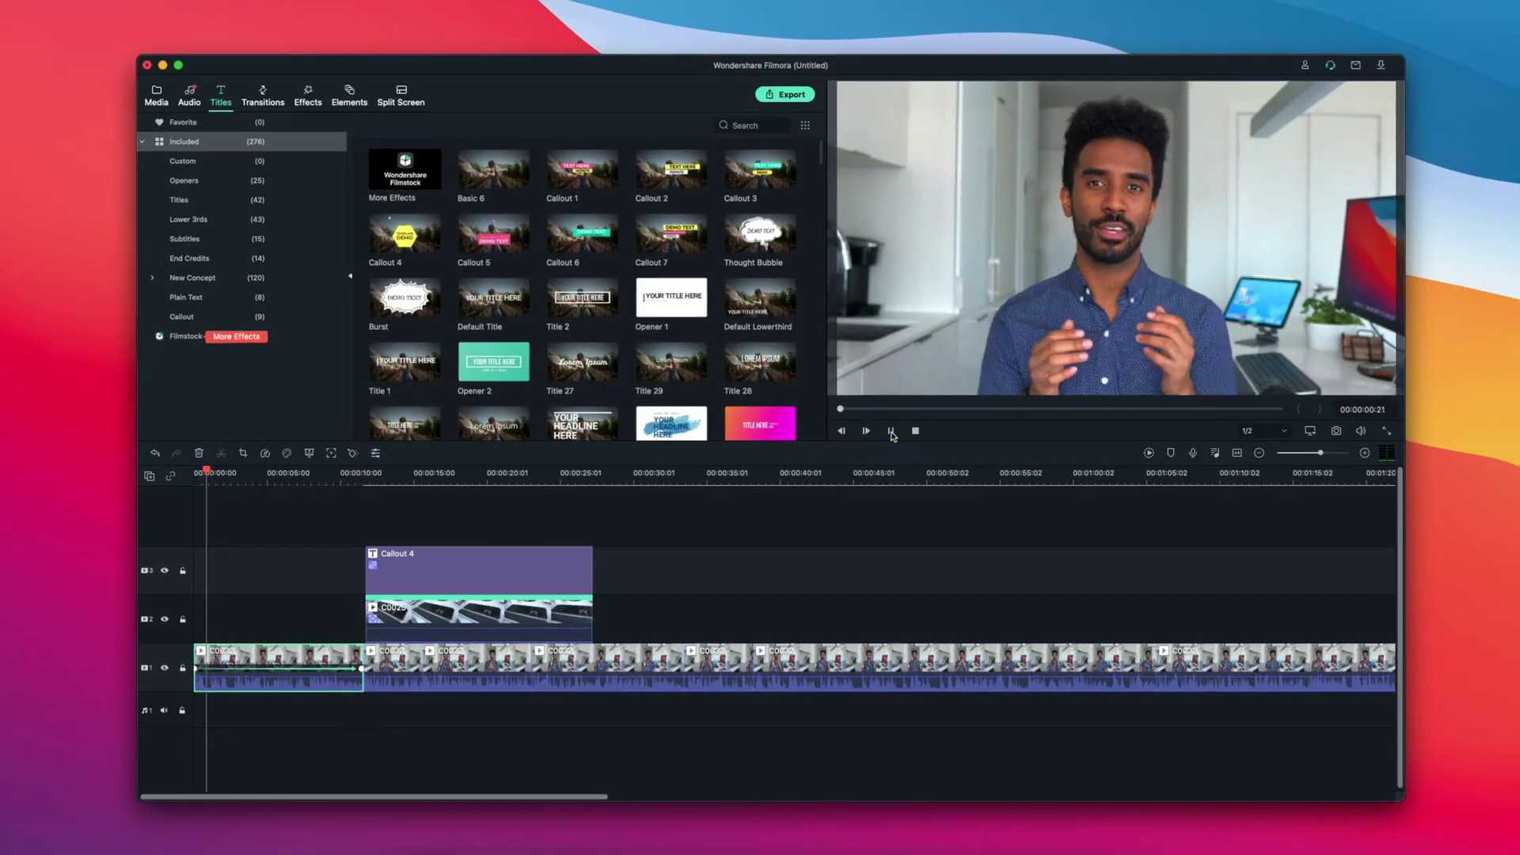
Step: Lengthen the keyboard B-roll on track 2 and apply the 130.9% zoom to C0019
click(891, 431)
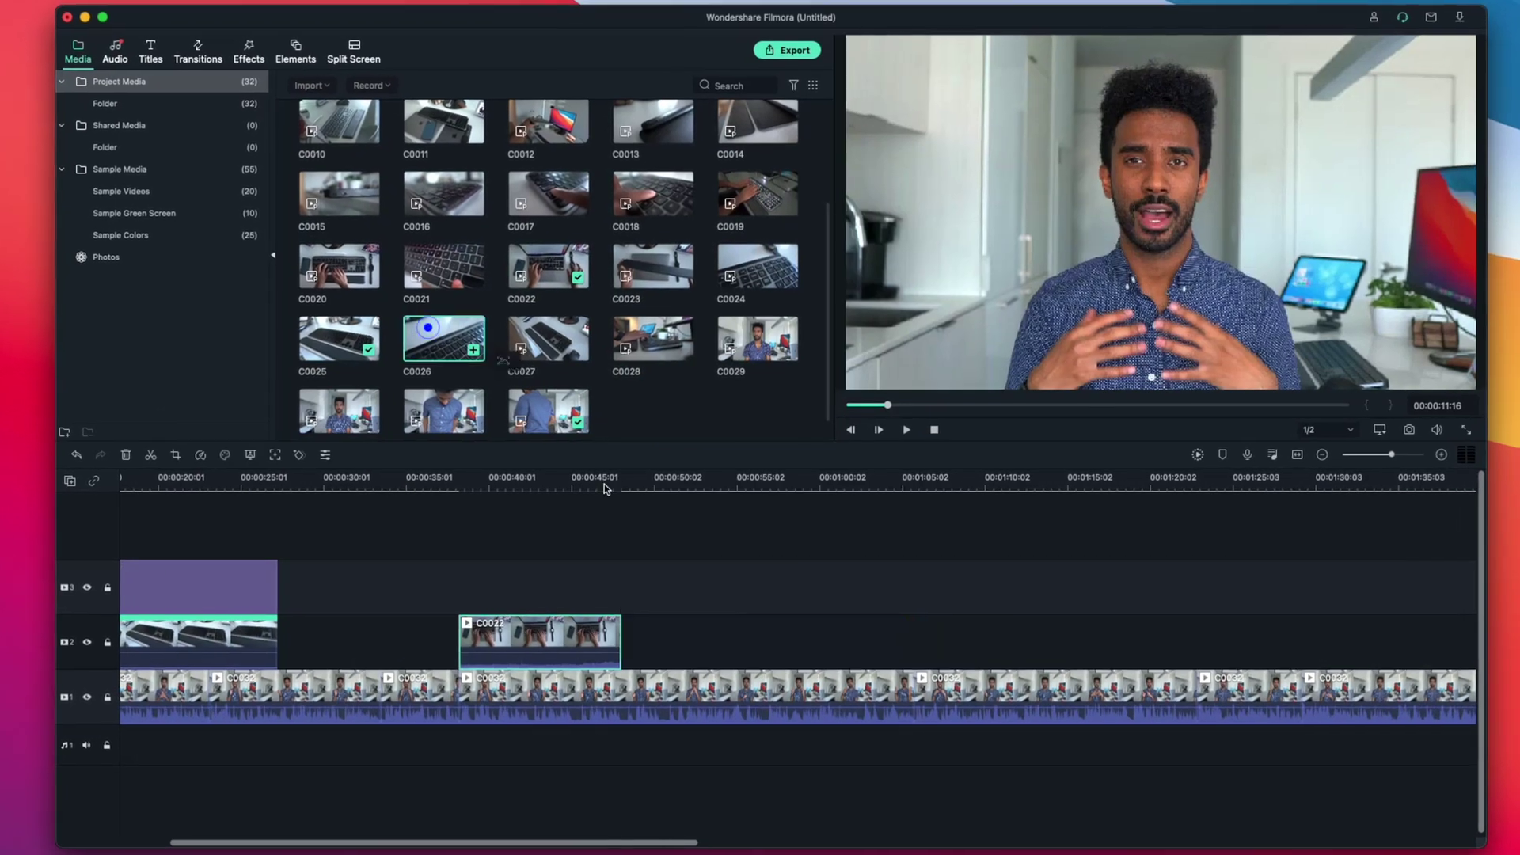
drag(621, 634, 972, 634)
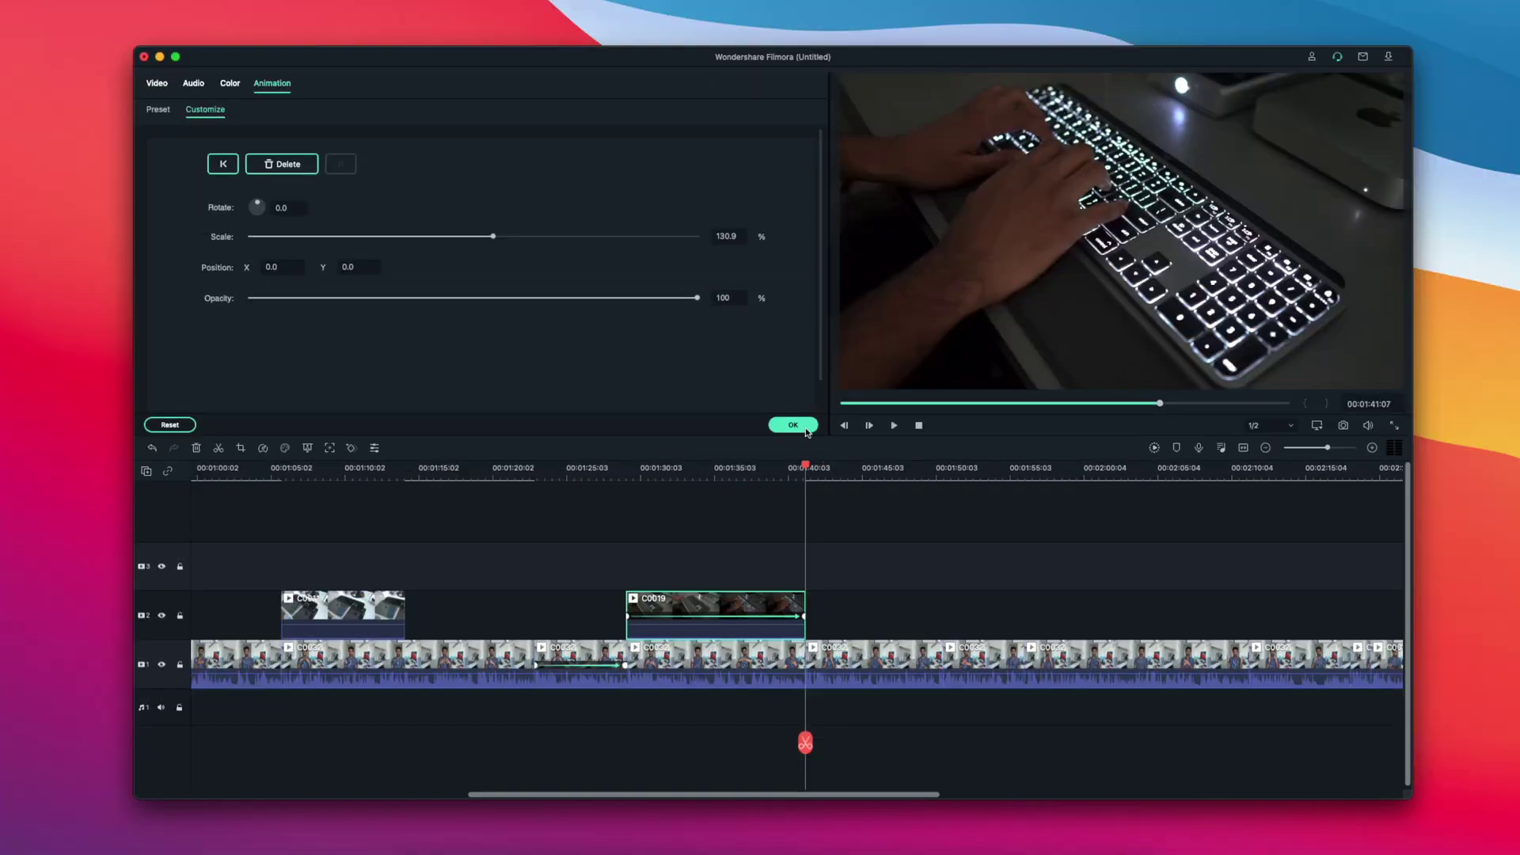
click(806, 429)
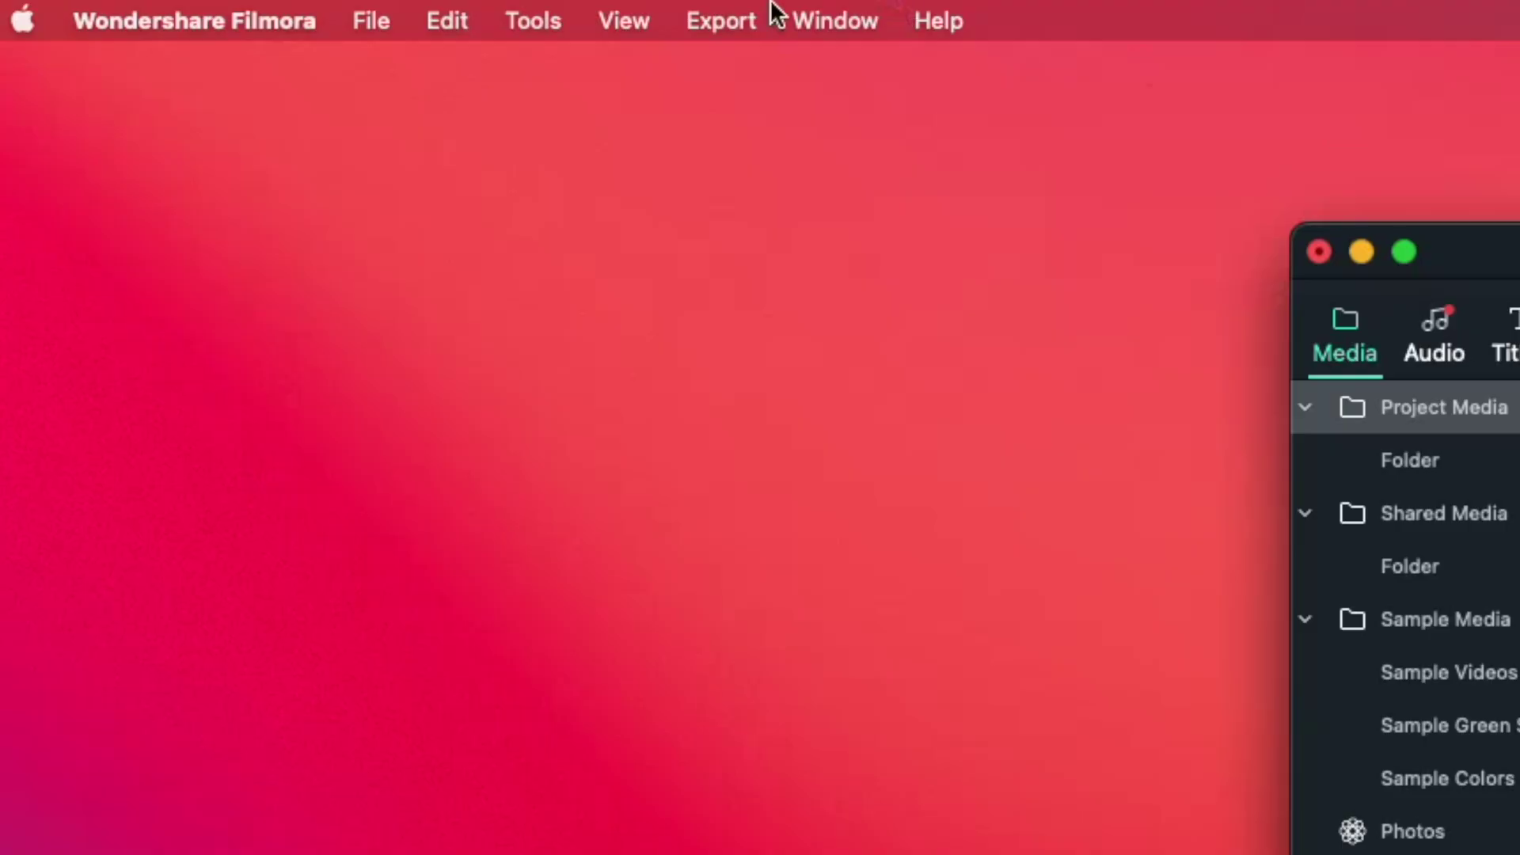
click(716, 19)
Step: Export the project as a Best-quality 3840 x 2160 MP4 named My Video 1.mp4
click(716, 63)
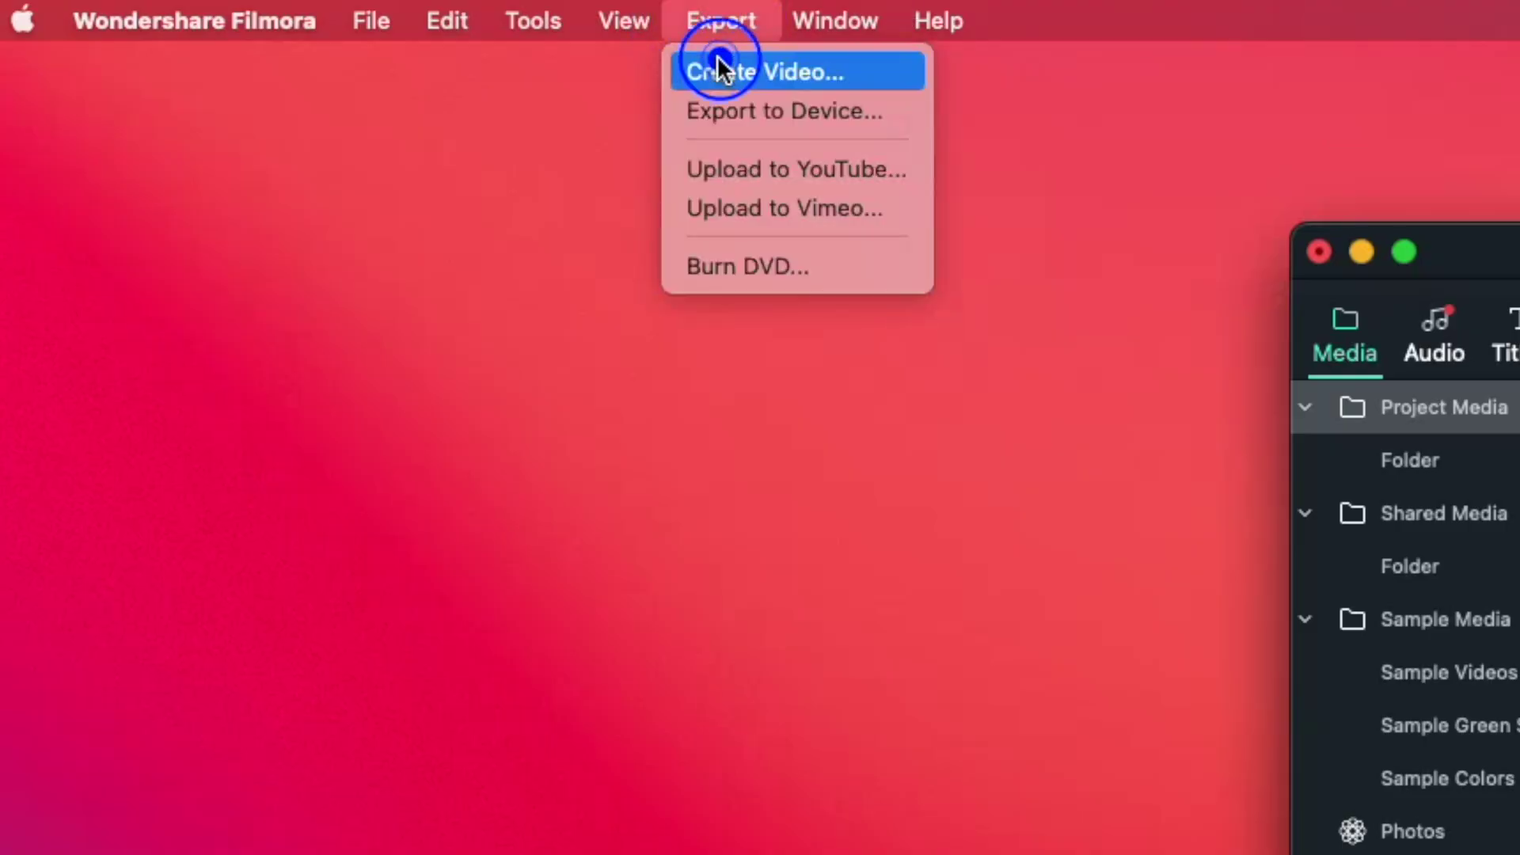
click(324, 224)
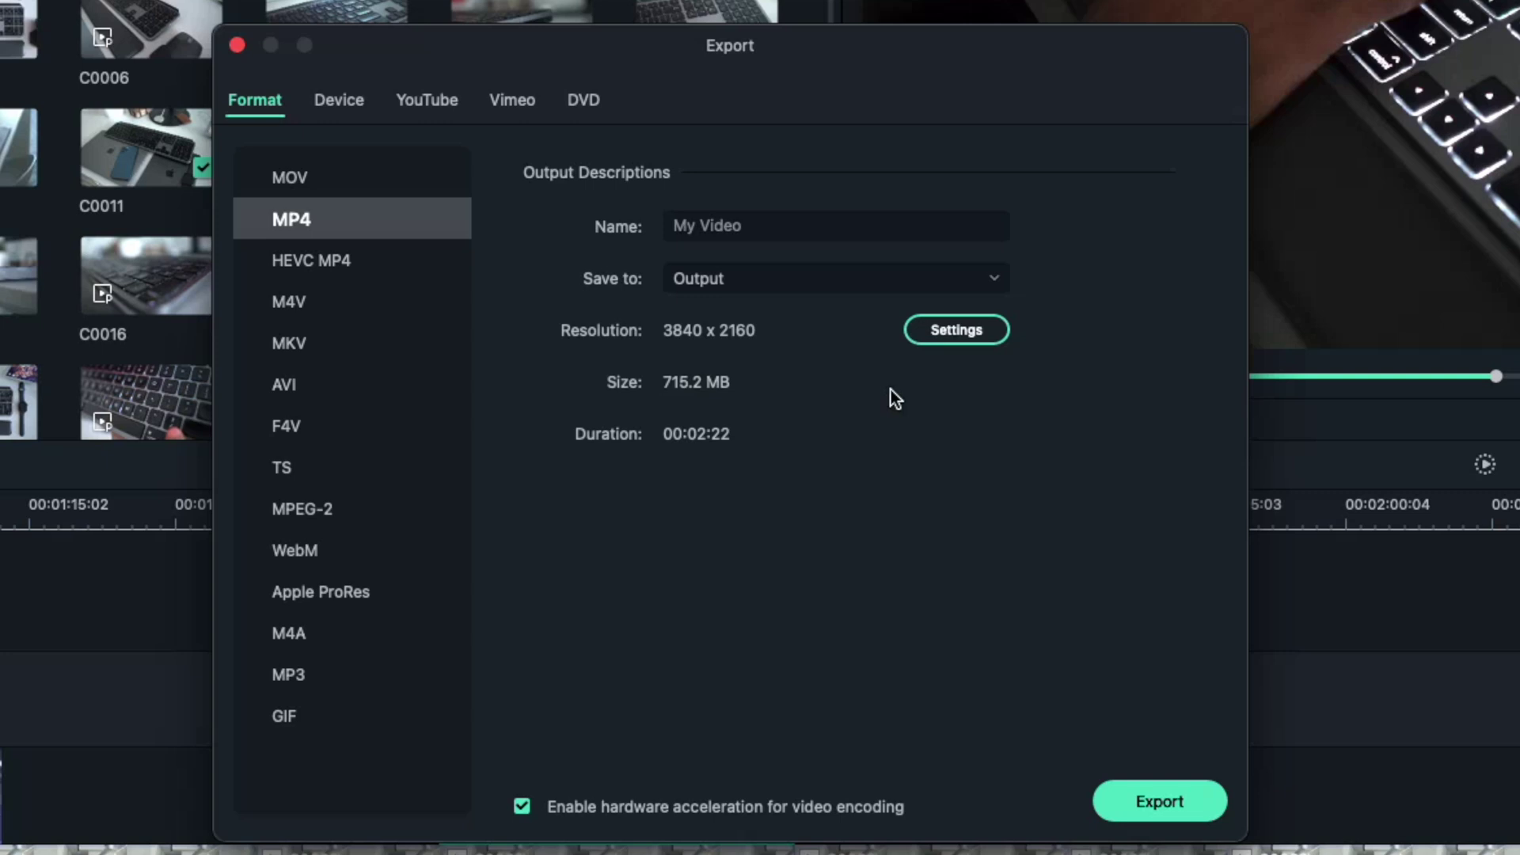
click(933, 333)
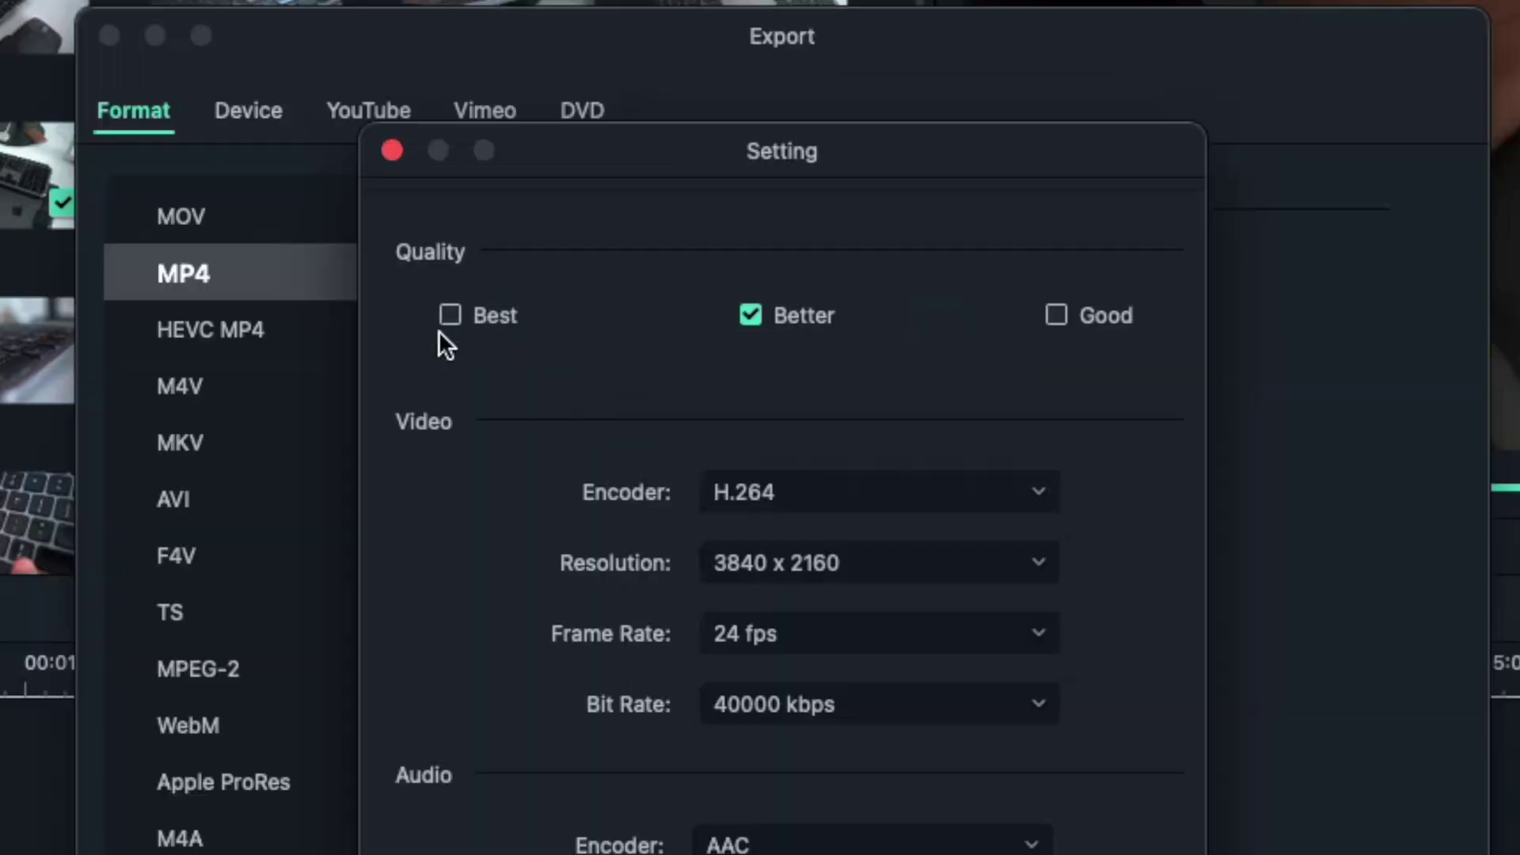
click(482, 249)
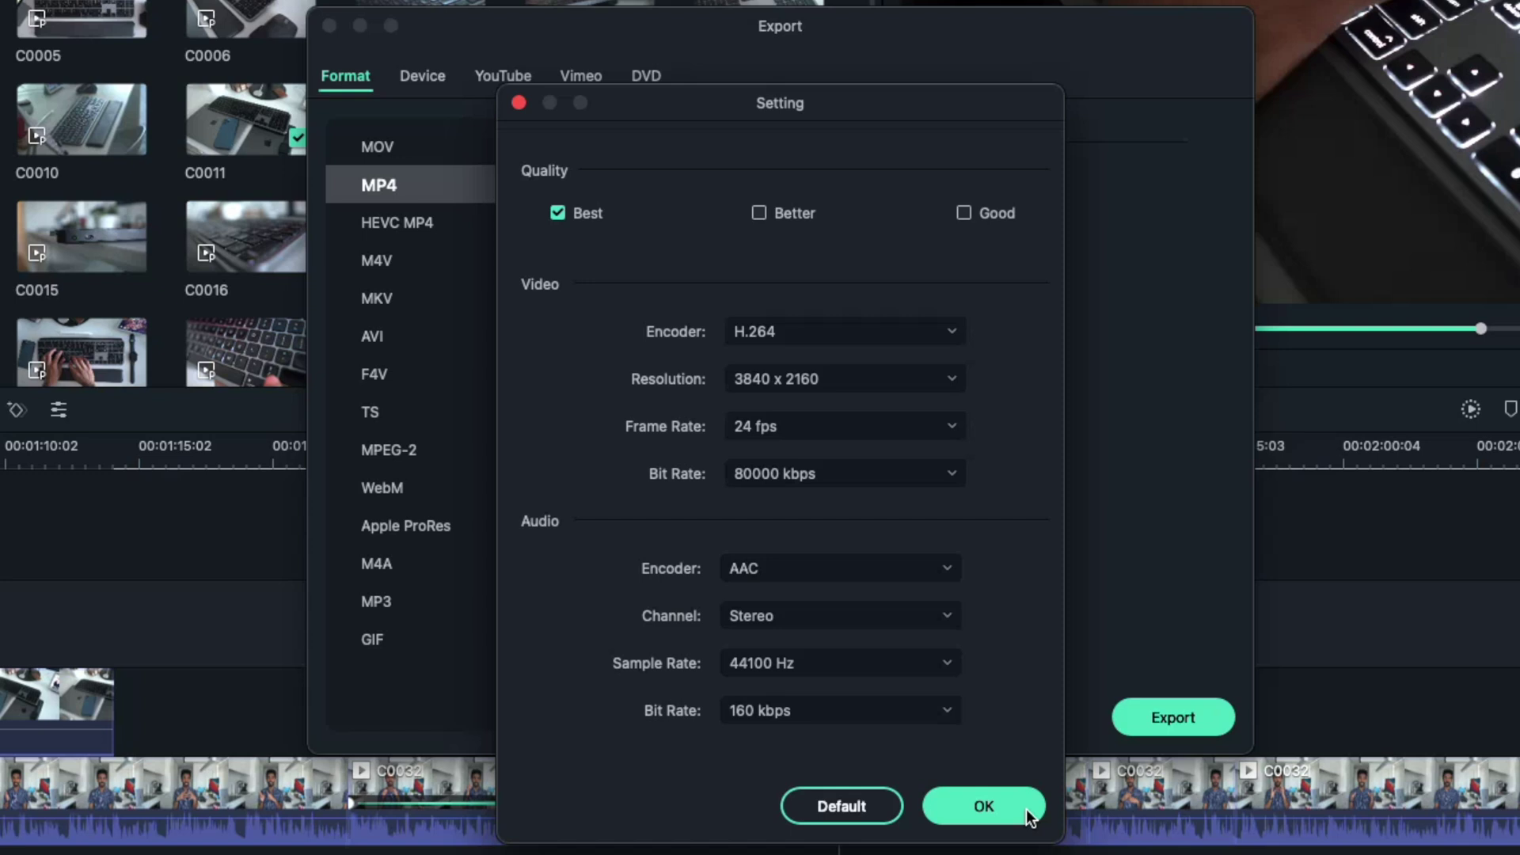
click(1026, 811)
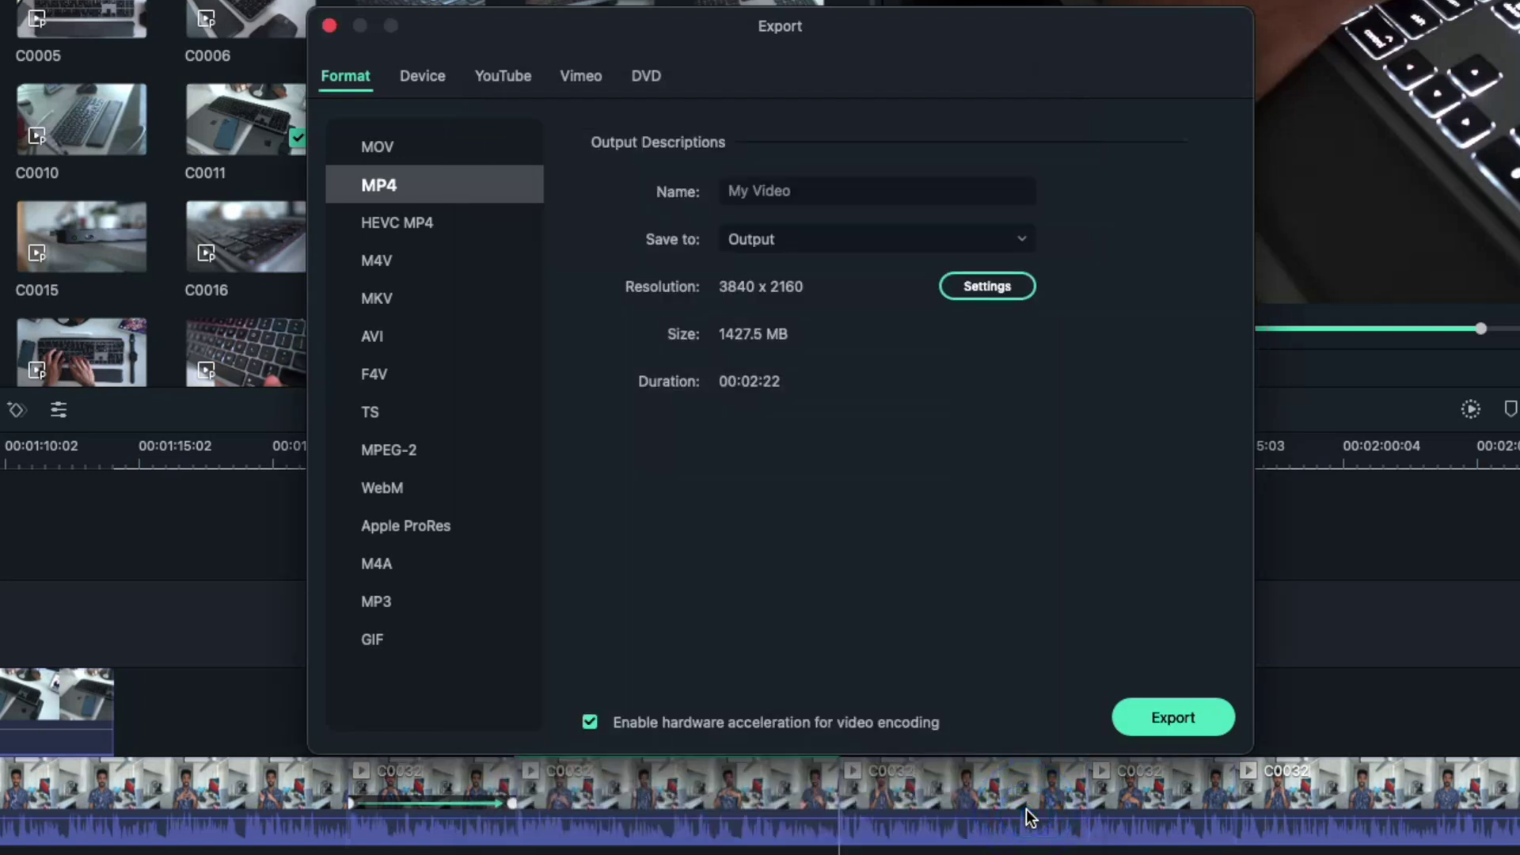
key(Return)
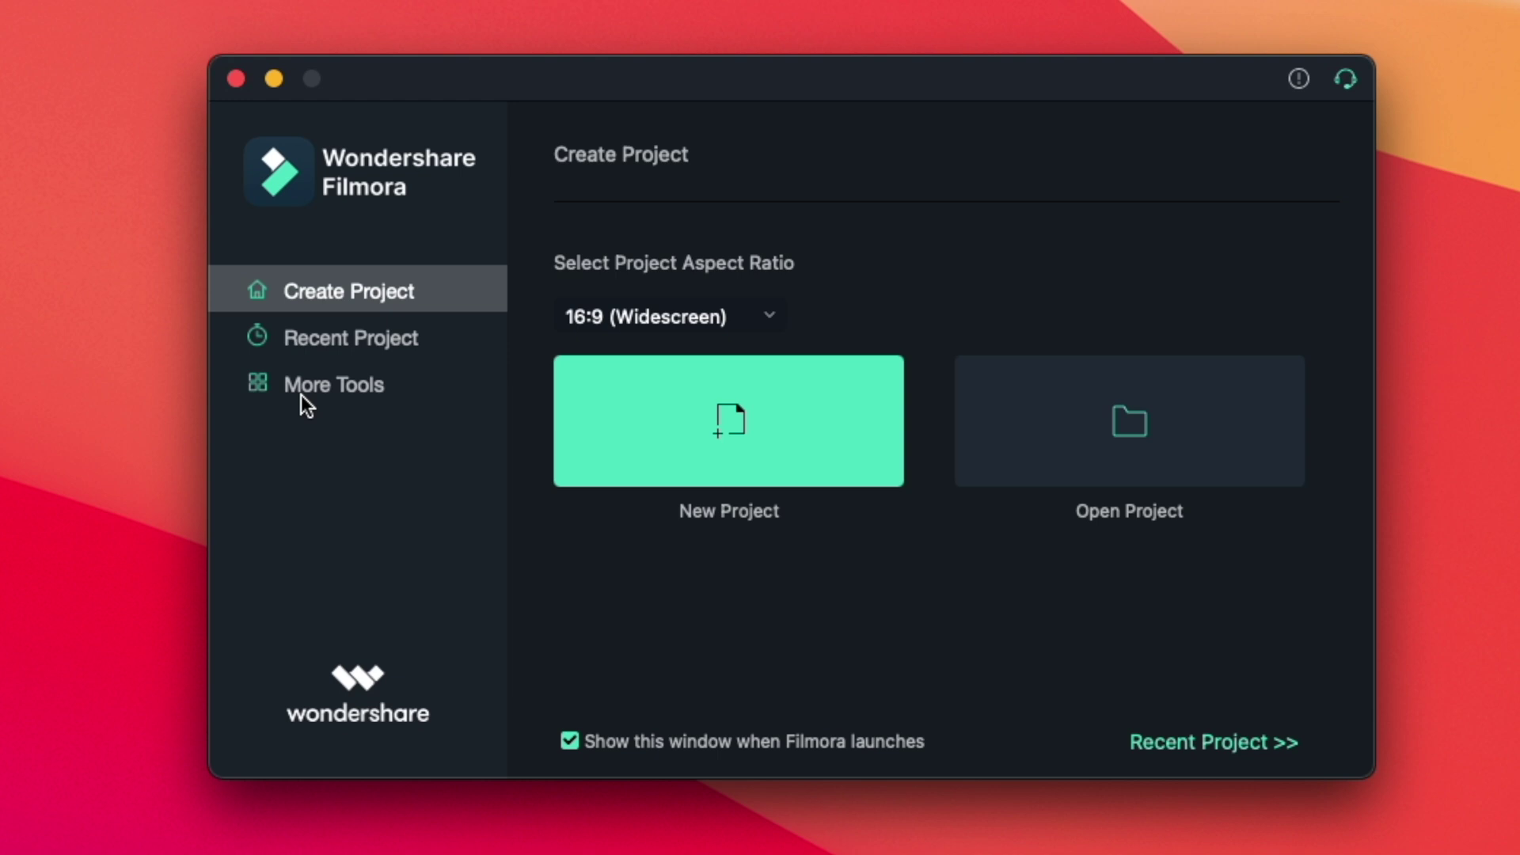
Step: Load instagram.mp4 from the Desktop into Auto Reframe and set it to 9:16 portrait
click(302, 394)
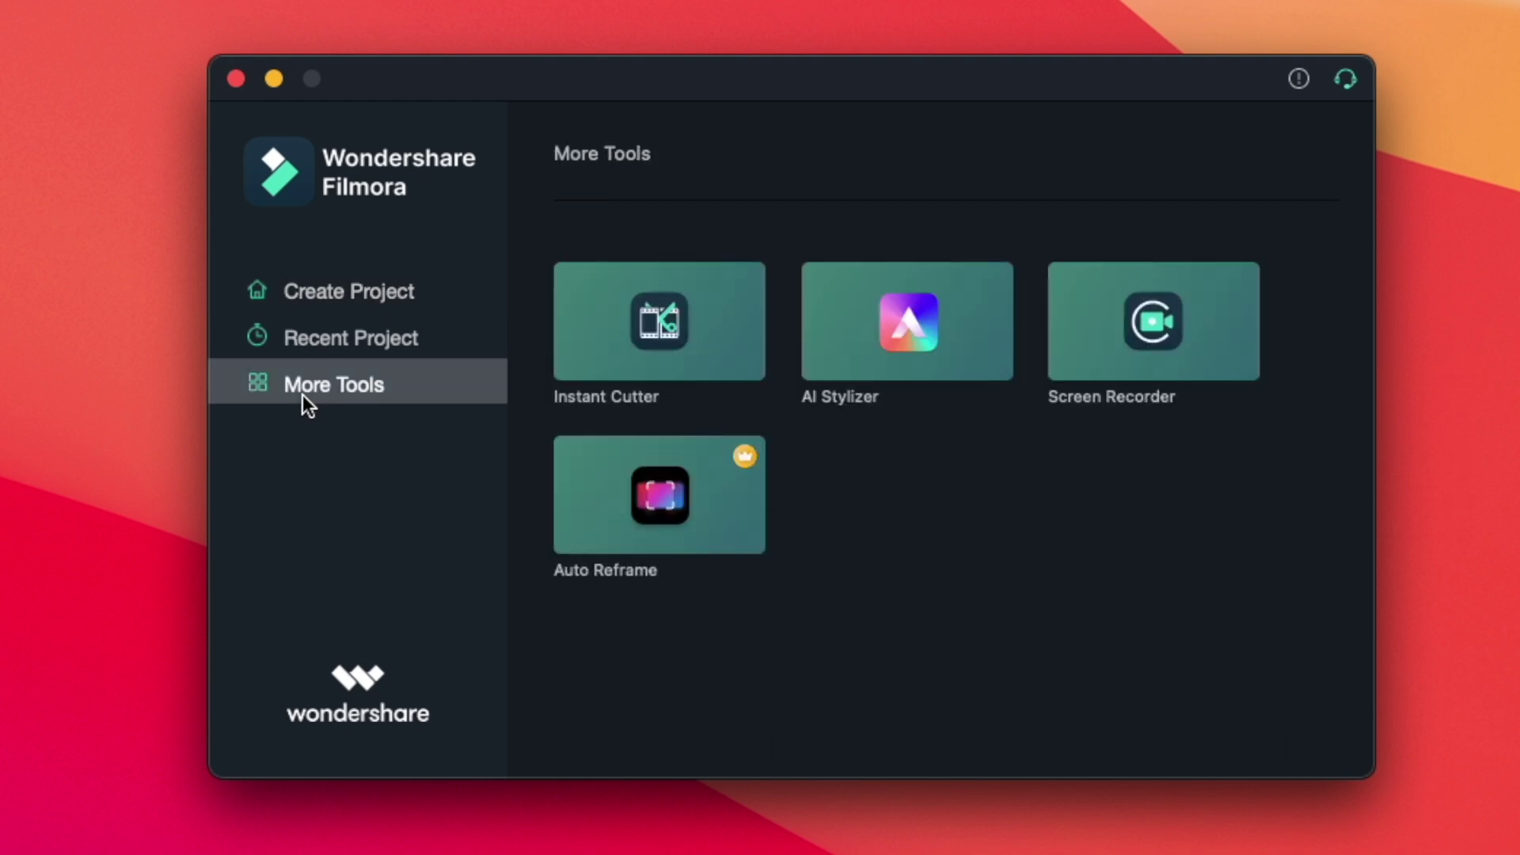
click(624, 537)
click(806, 478)
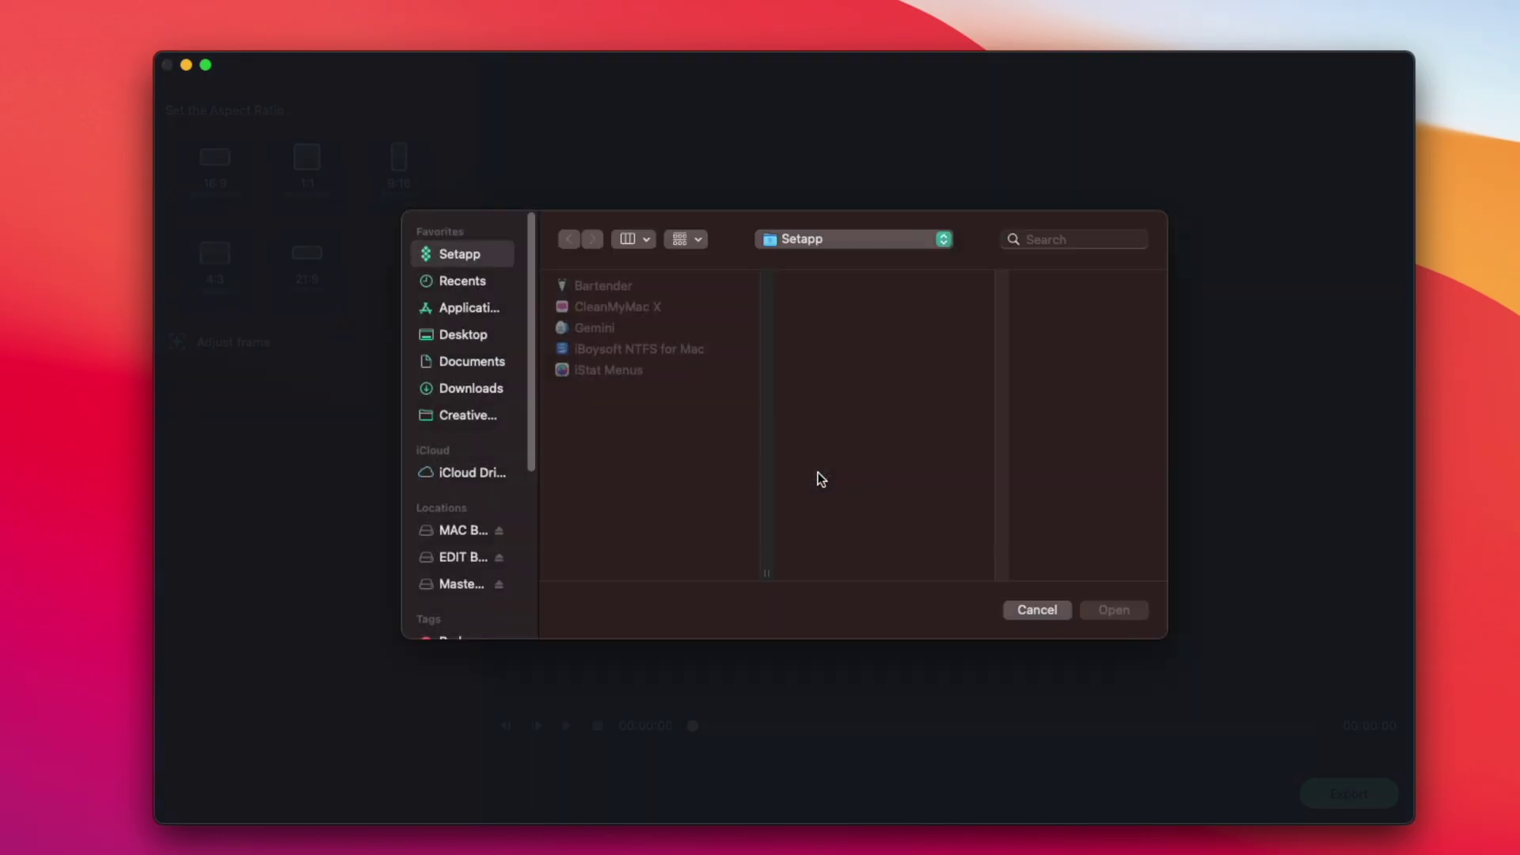
click(463, 348)
click(618, 340)
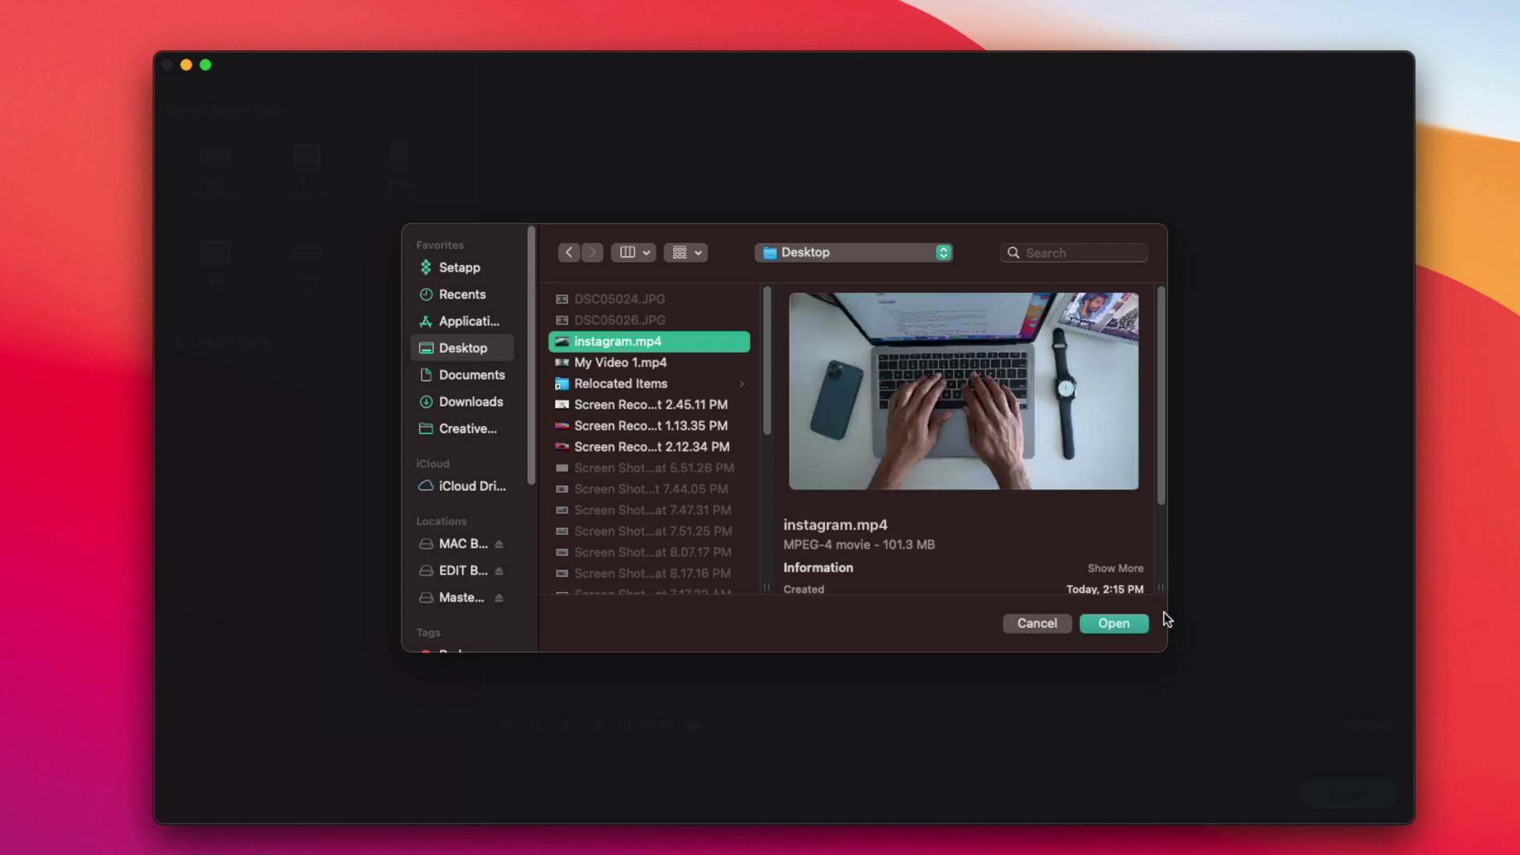
click(1141, 622)
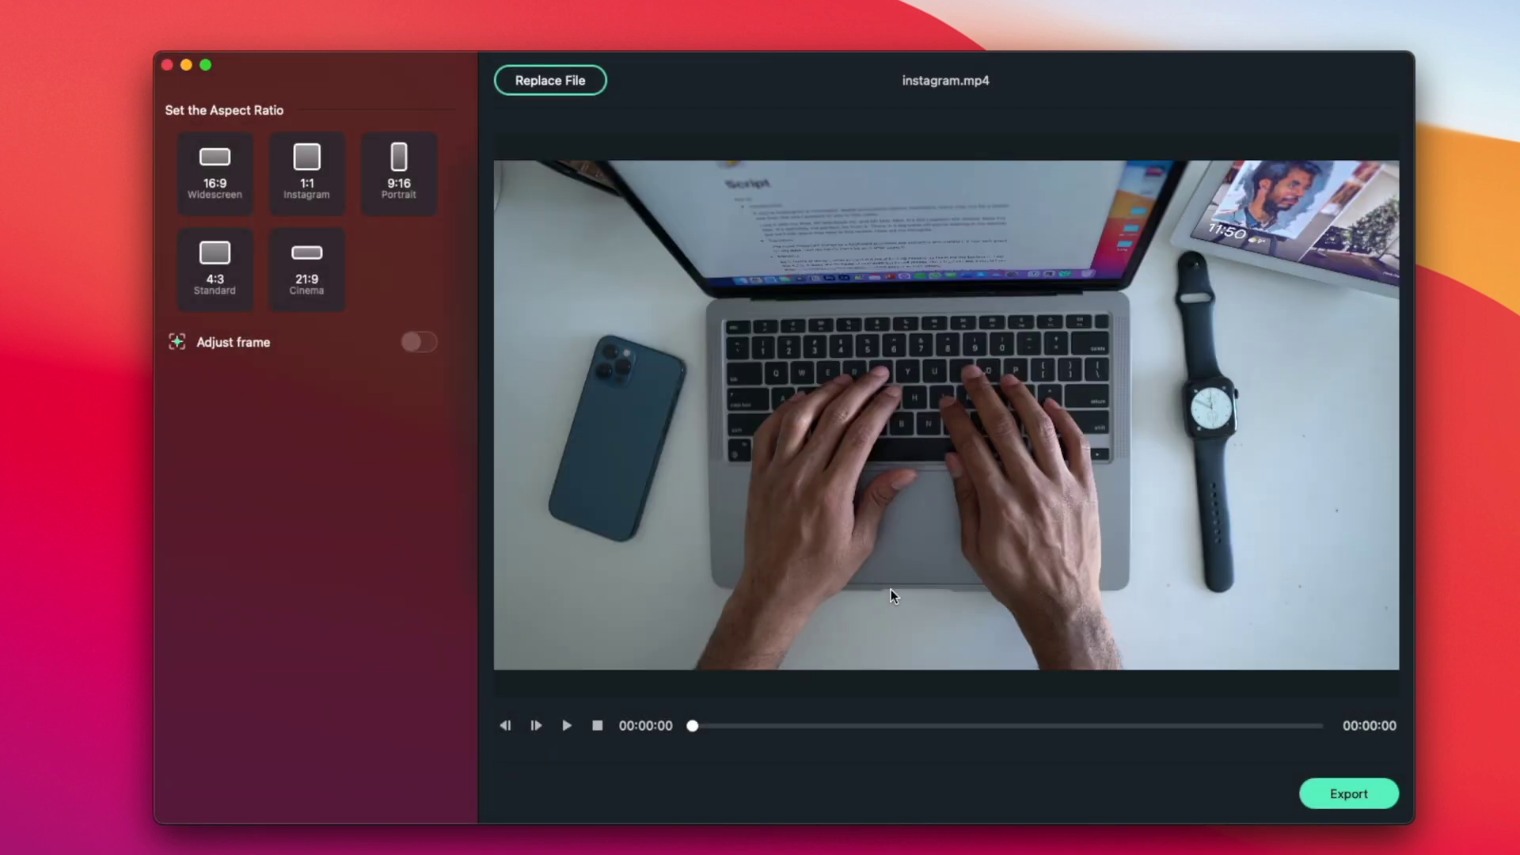
click(410, 163)
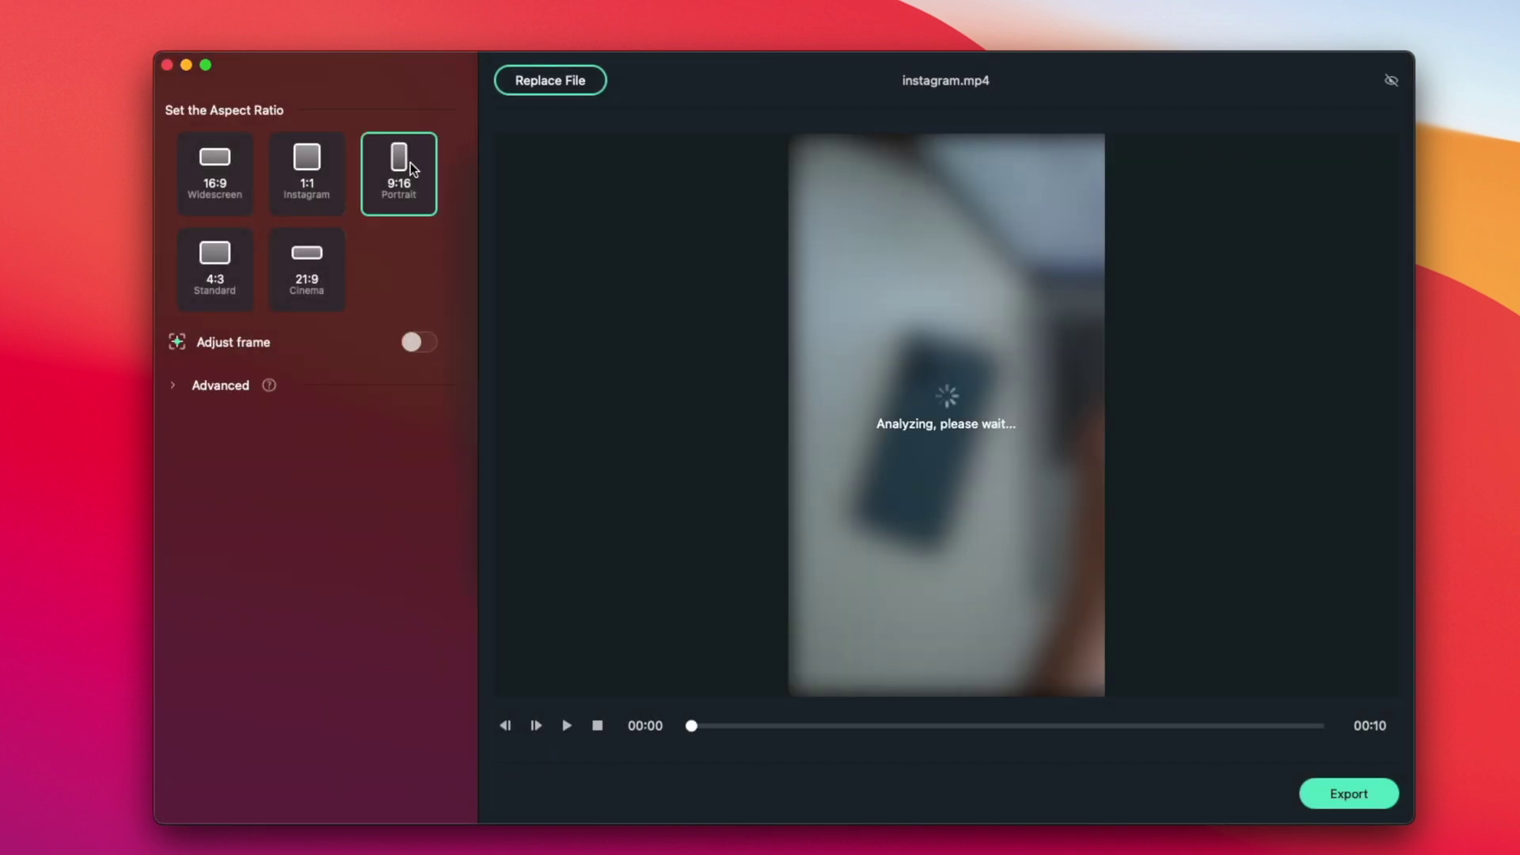